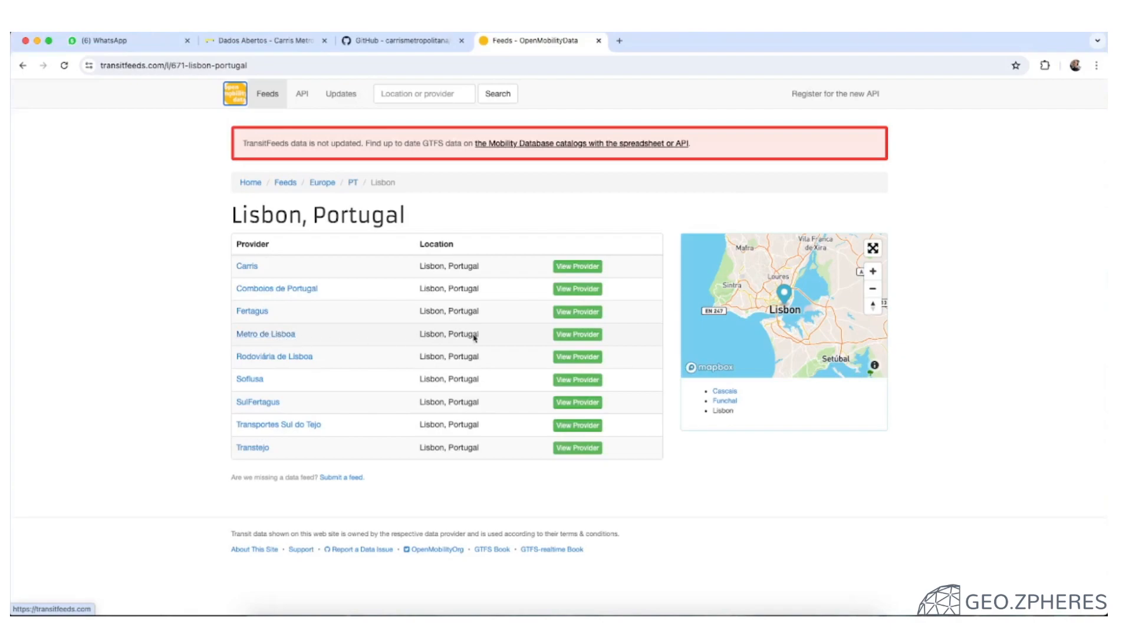
Step: Open the Metro de Lisboa provider's GTFS feed and download its 4 January 2024 version
left_click(593, 338)
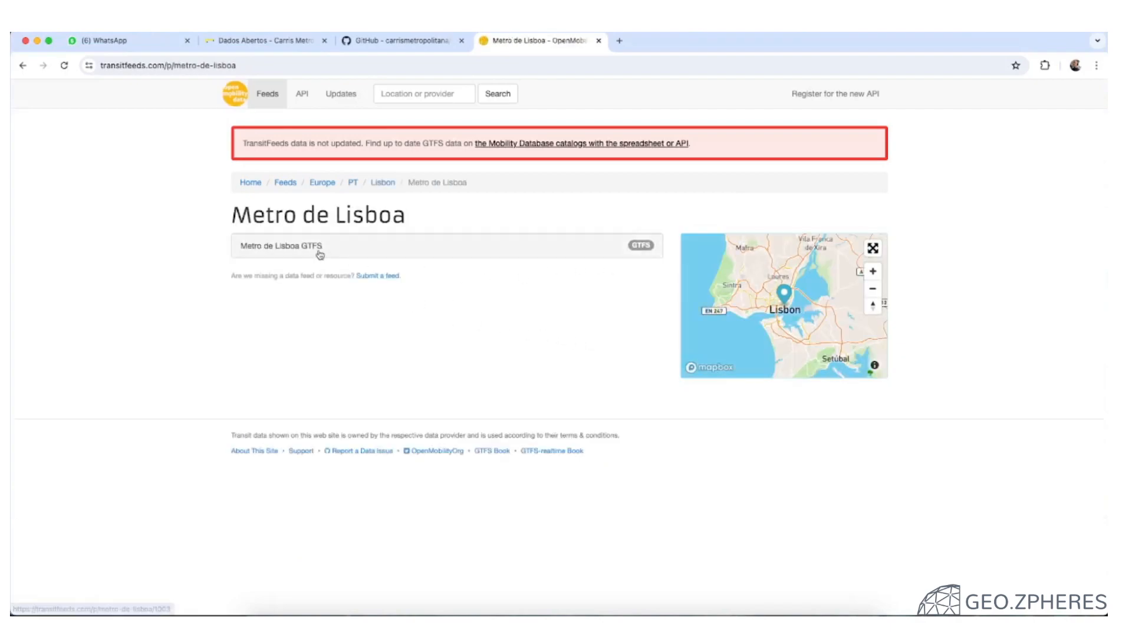
left_click(640, 246)
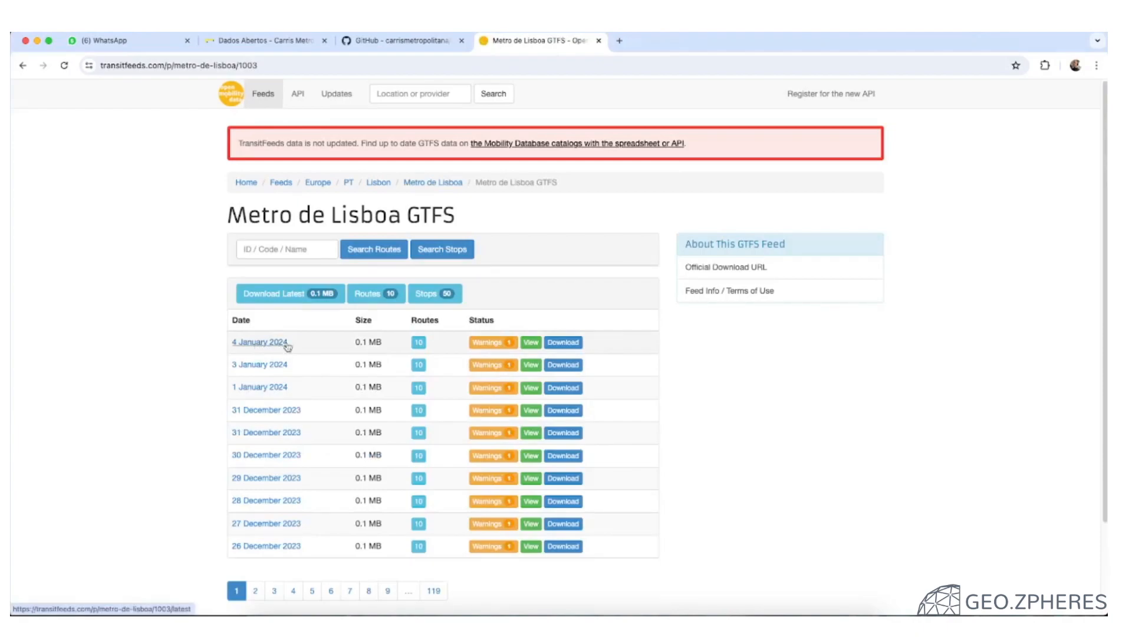
left_click(572, 343)
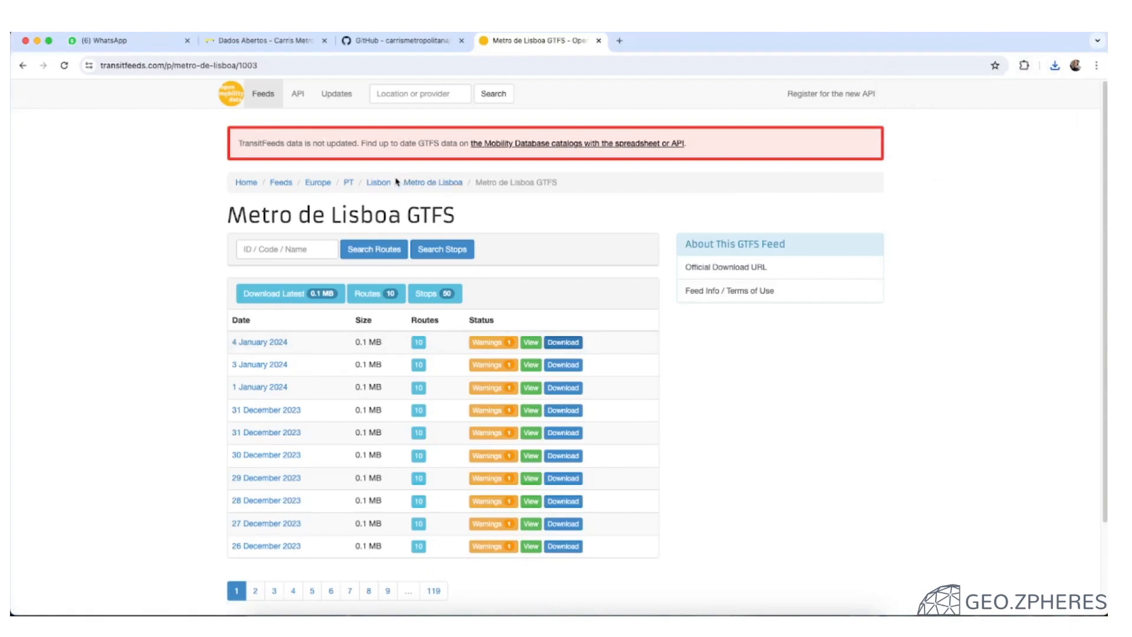
Step: Switch to Finder and extract the gtfs (2).zip archive in the Downloads folder
key("super+Tab")
key("super+Tab")
key("super+Tab")
key("super+Tab")
key("super+Tab")
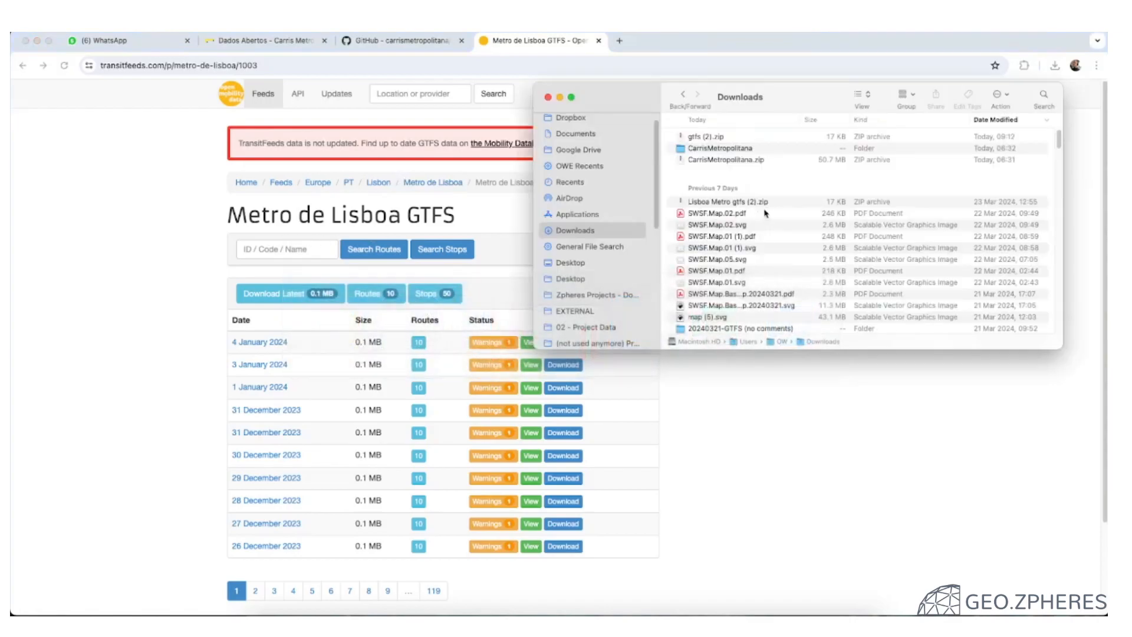
left_click(705, 138)
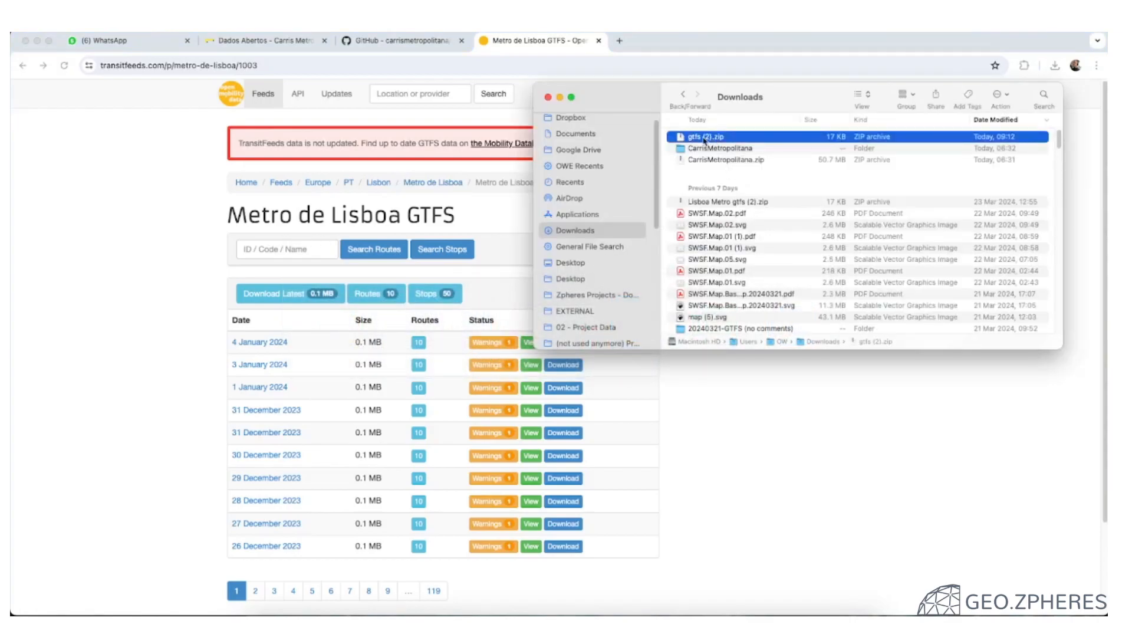
double_click(705, 138)
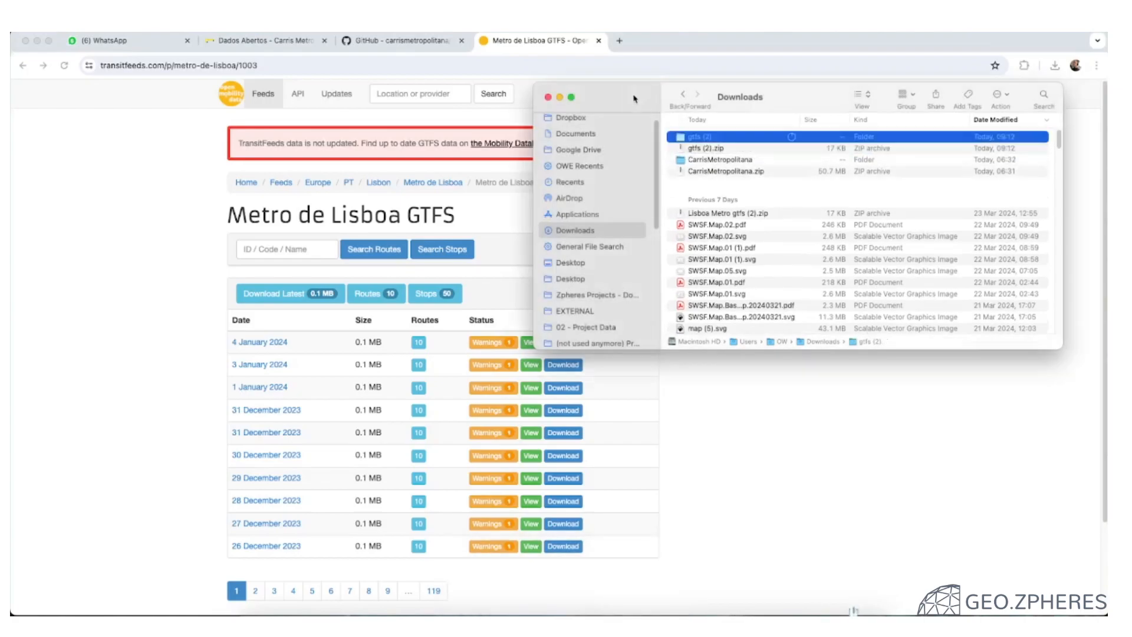
Step: Rename the extracted gtfs (2) folder as METRO.gtfs
key("Return")
type("METRO")
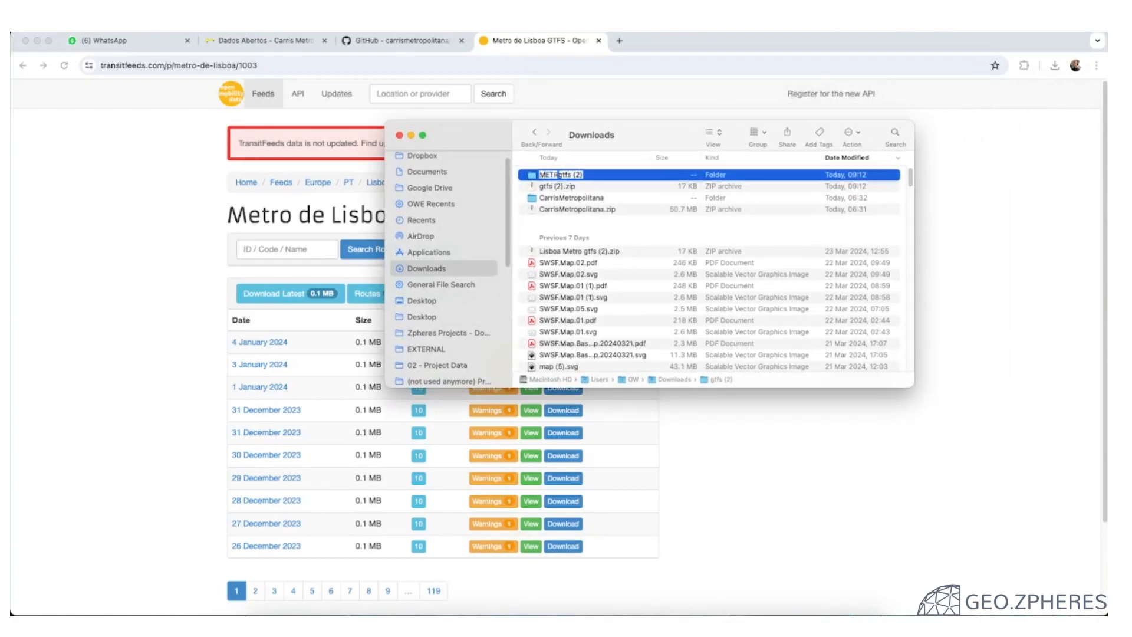
type(".")
key("BackSpace")
key("BackSpace")
key("BackSpace")
key("BackSpace")
key("Return")
Step: Return to Chrome and download the official Carris Metropolitana GTFS from the API link in the GitHub repository's README
left_click(198, 317)
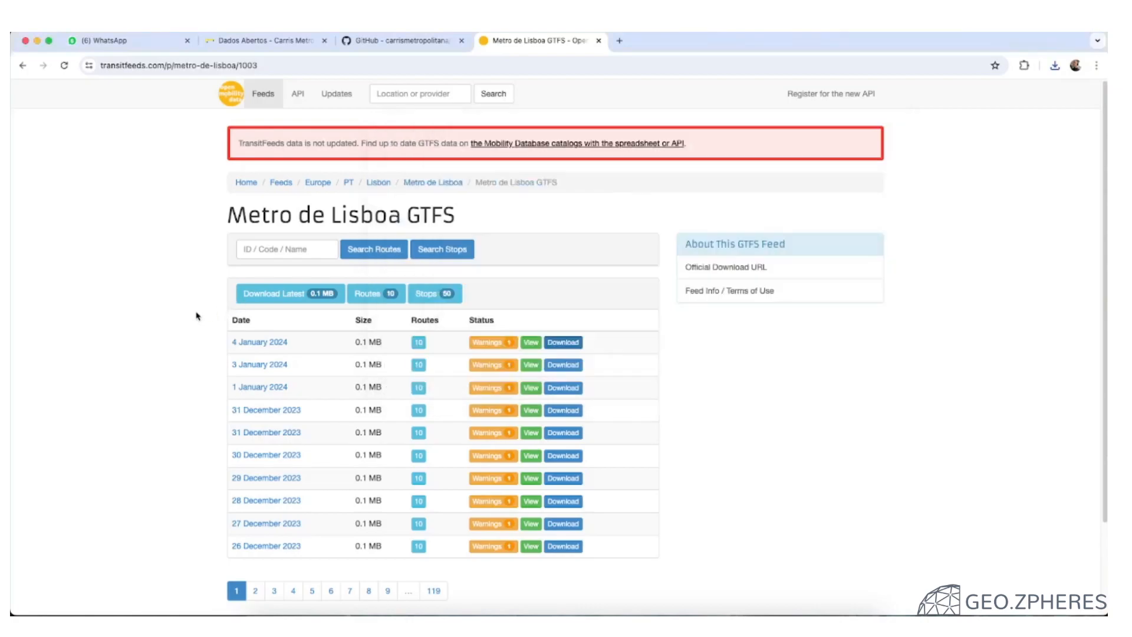
left_click(293, 43)
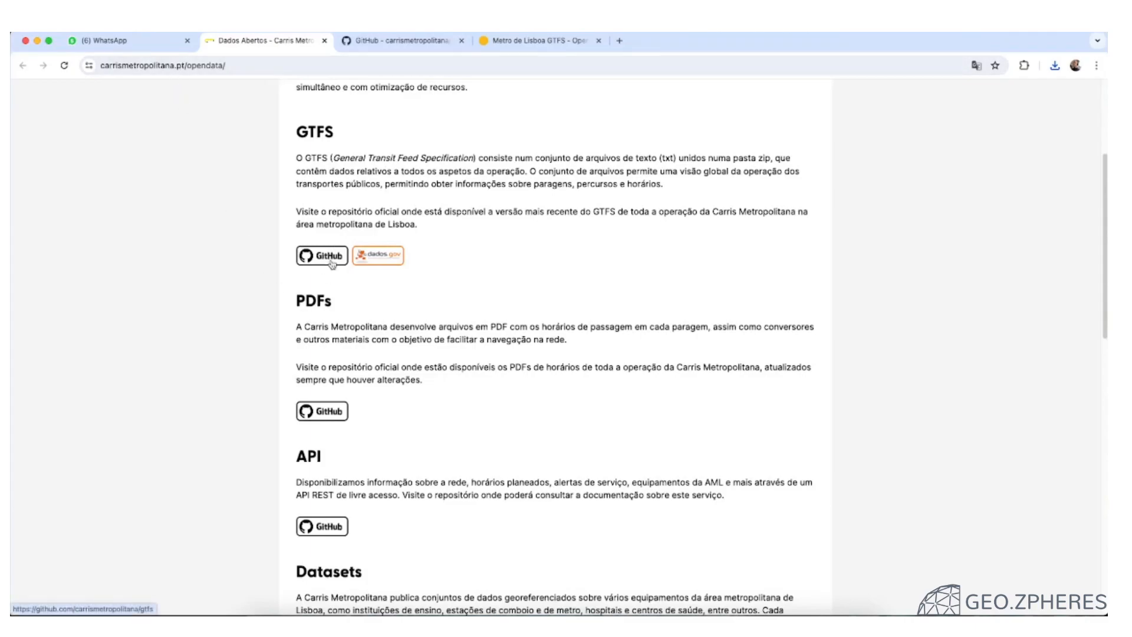
left_click(401, 40)
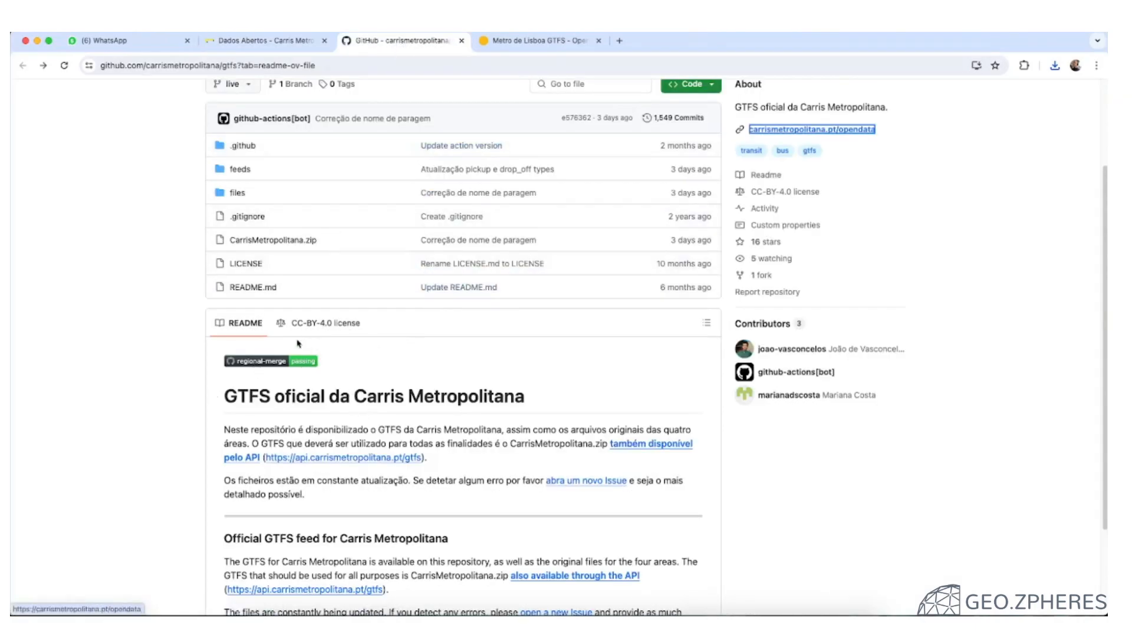
scroll(508, 346, "up", 3)
scroll(508, 346, "down", 5)
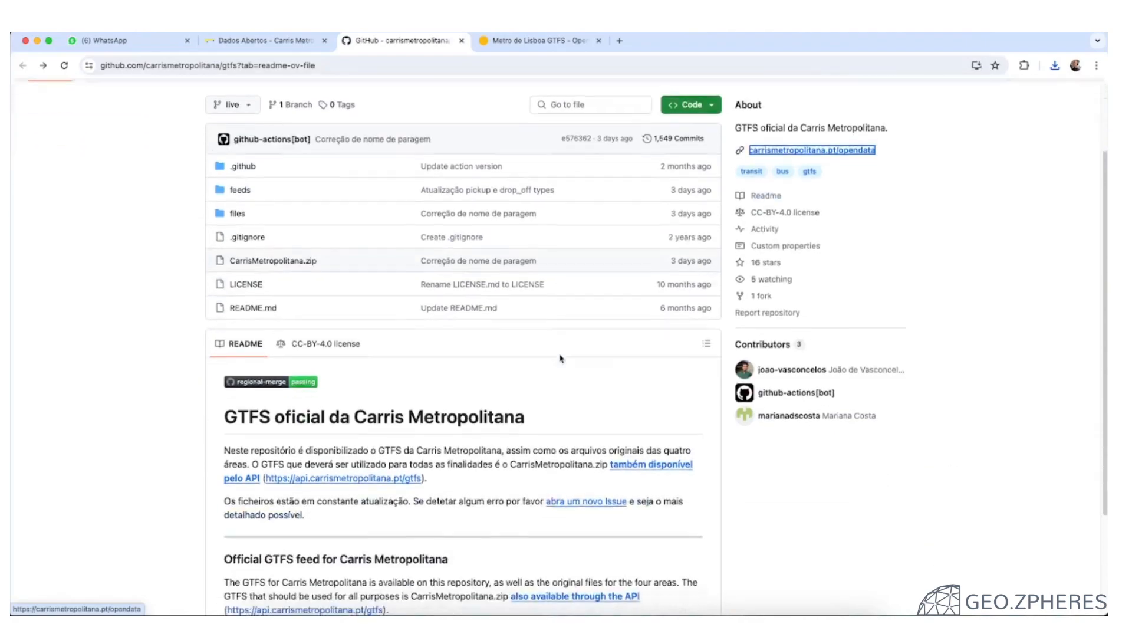
left_click_drag(262, 417, 399, 417)
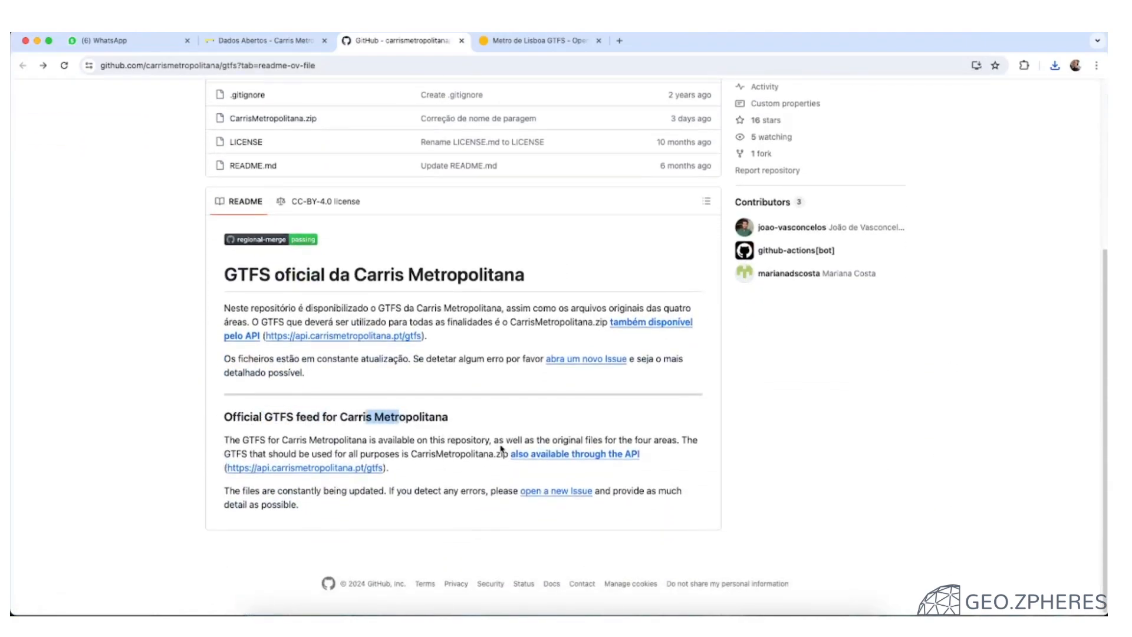
left_click(351, 469)
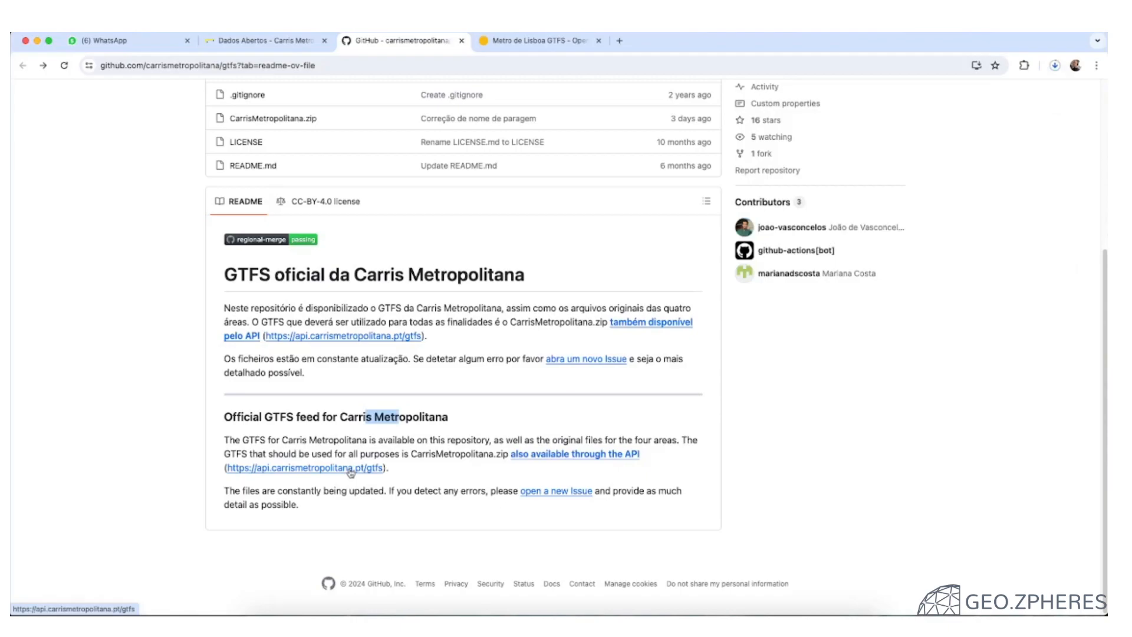
Step: Switch to Finder, rename CarrisMetropolitana (1).zip as BUS.CarrisMetropolitana.GTFS.zip and extract it in Downloads
key("super+Tab")
key("Tab")
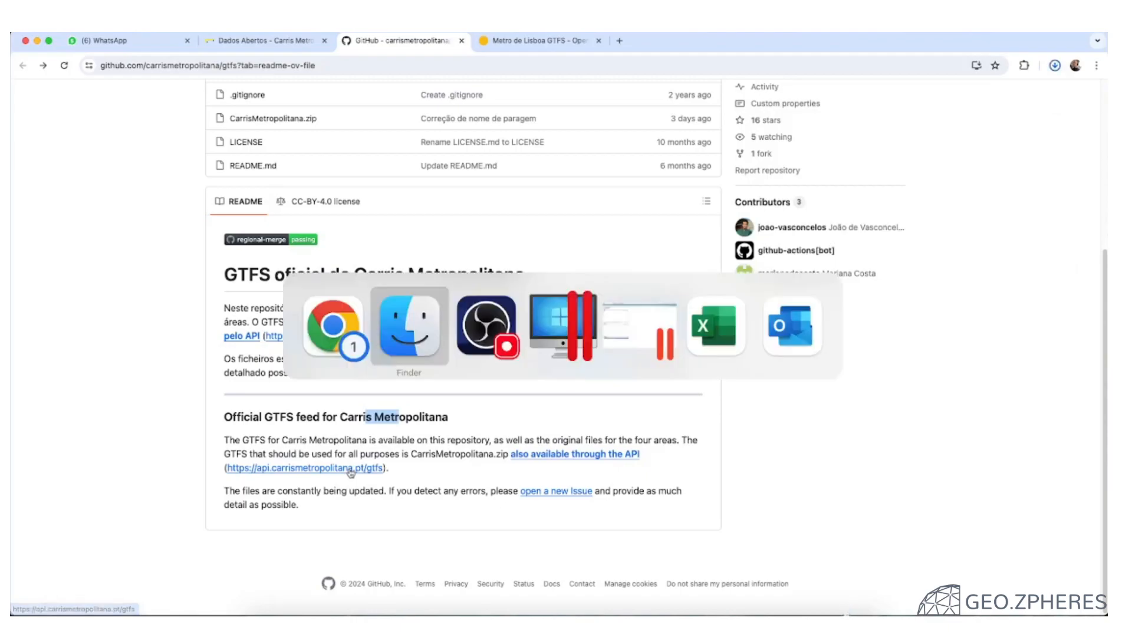
key("super+Tab")
key("Tab")
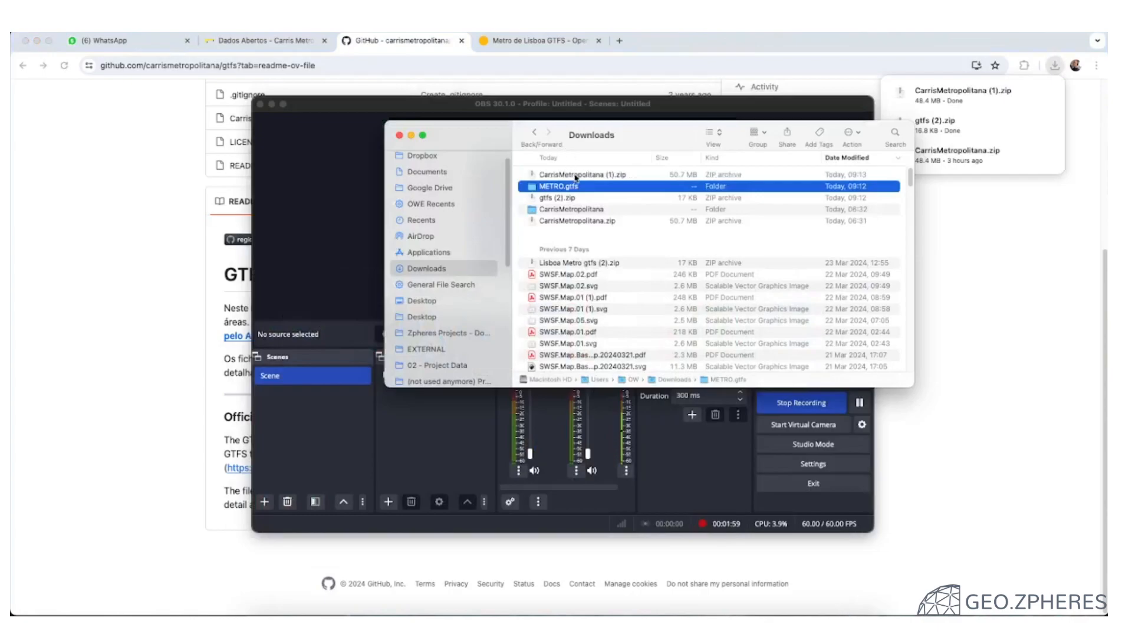
left_click(571, 175)
left_click(569, 175)
key("Left")
type("BUS")
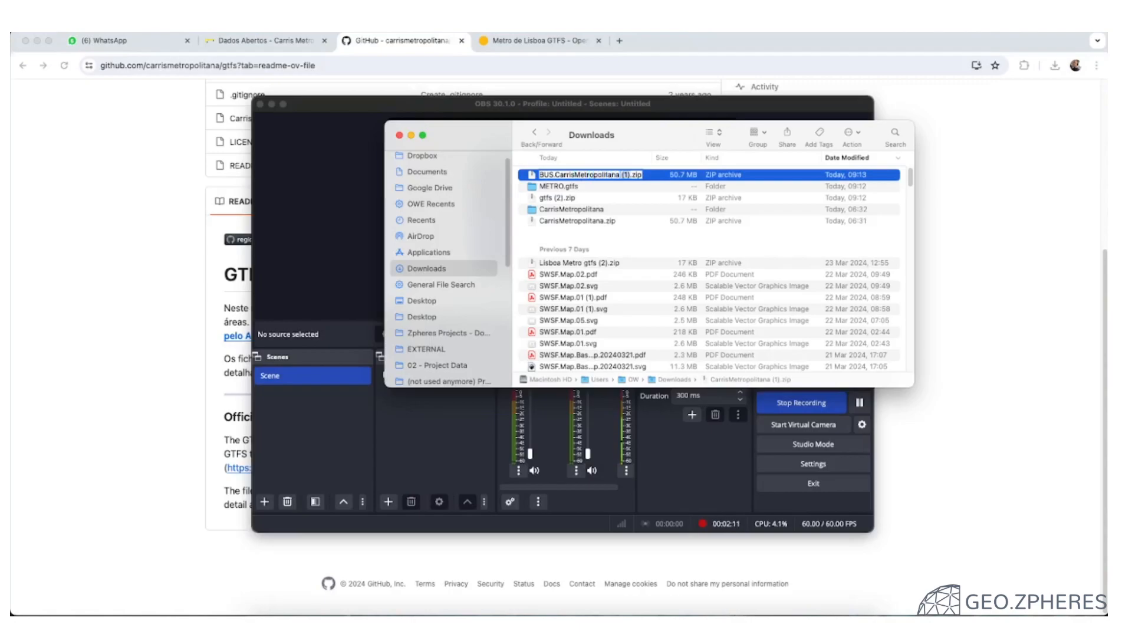
type(" .GTFS")
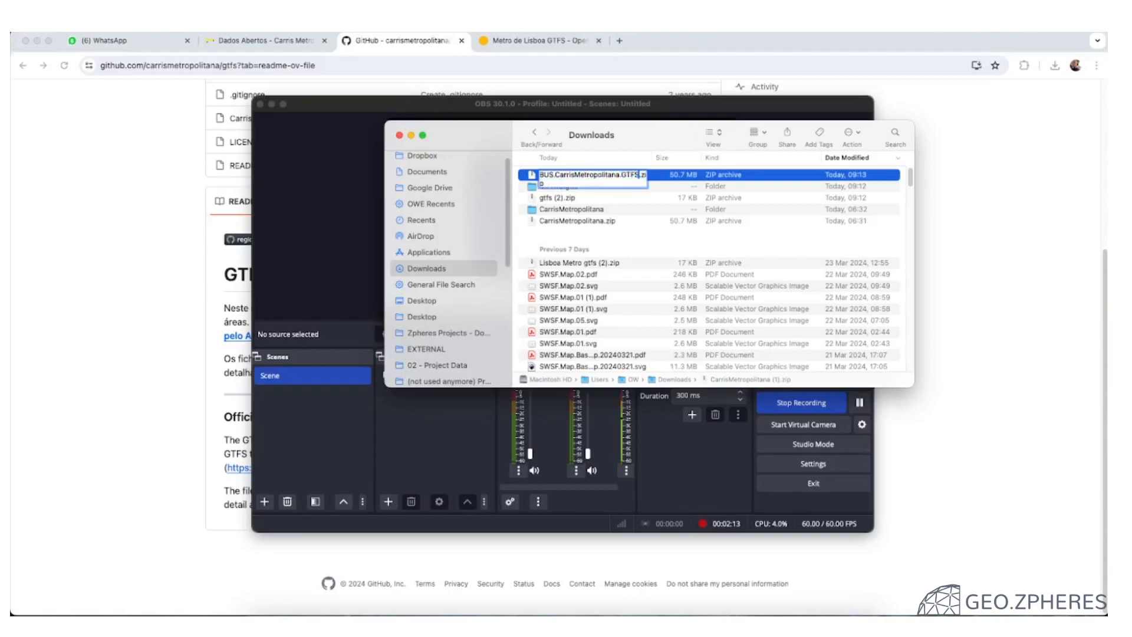
key("Return")
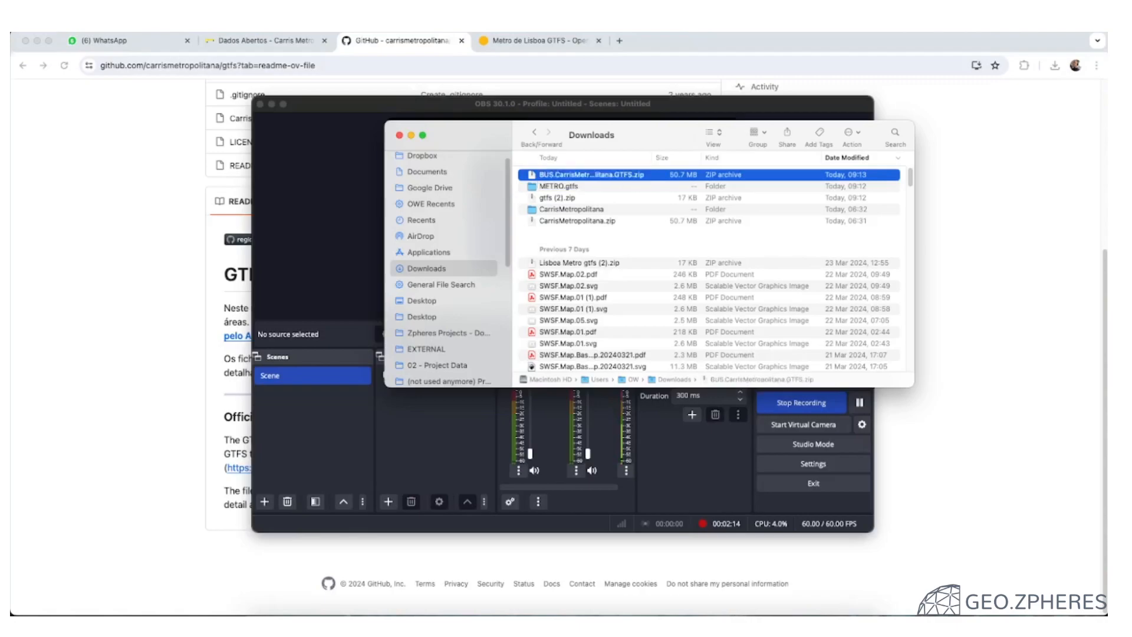
double_click(580, 176)
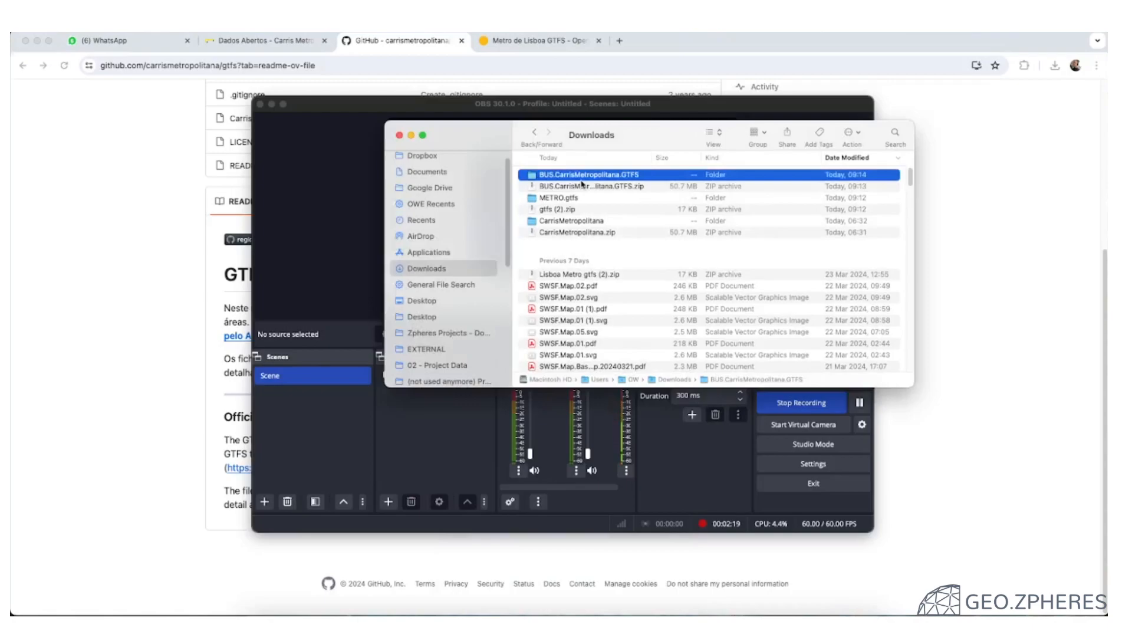
left_click(580, 188)
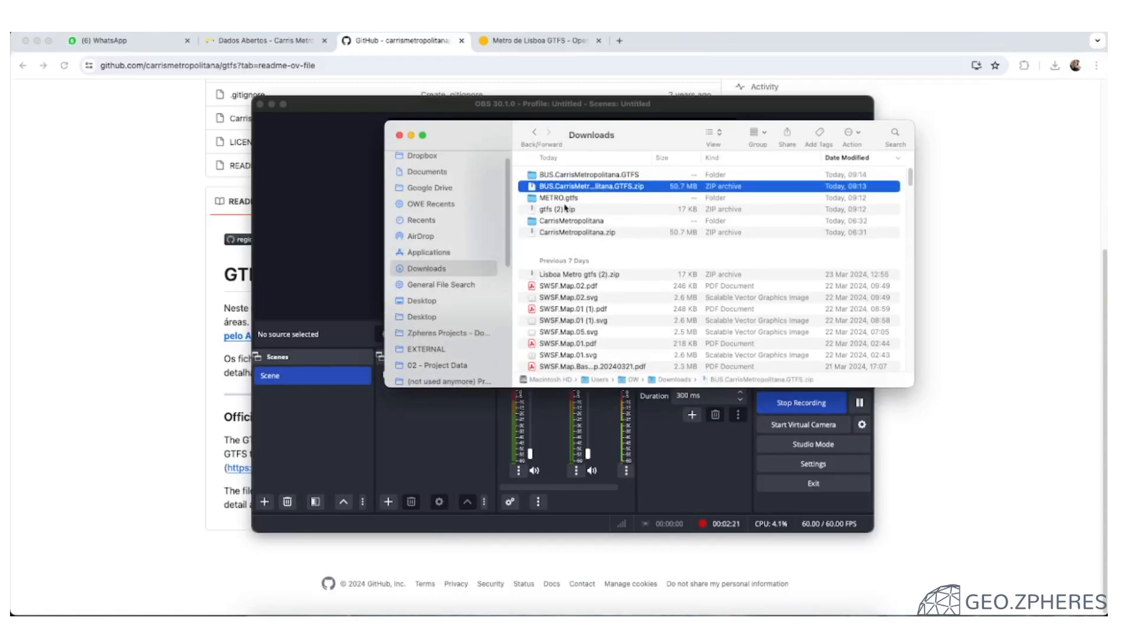
Step: Switch to the Windows desktop and bring up the File Explorer window of the TML.Video folder
key("super+Tab")
key("super+Tab")
key("super+Tab")
key("super+Tab")
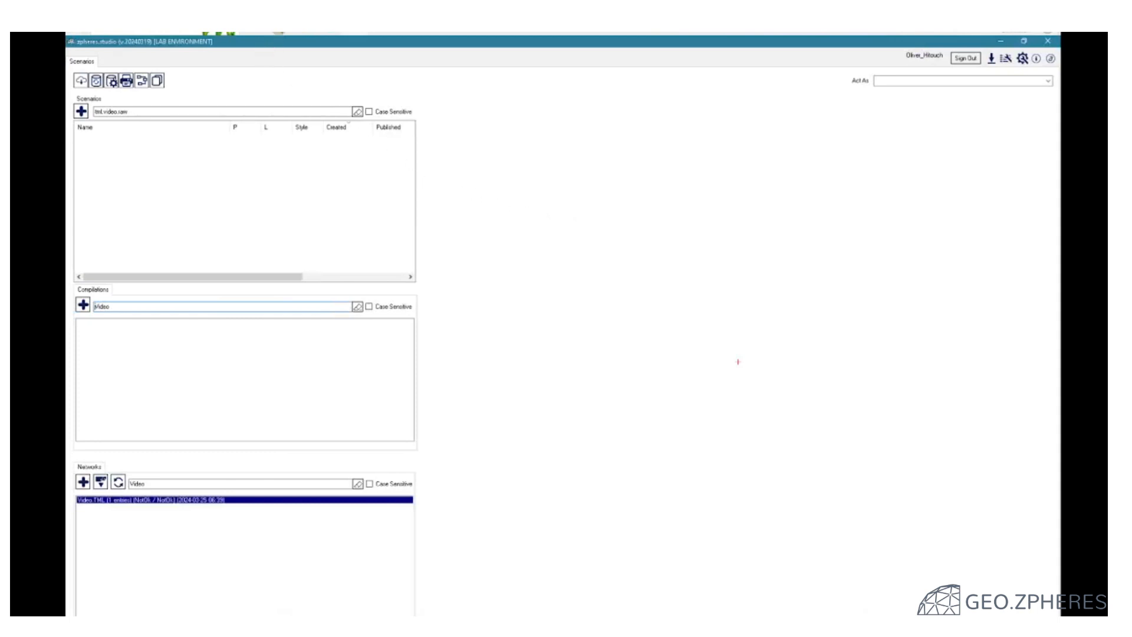
left_click(278, 41)
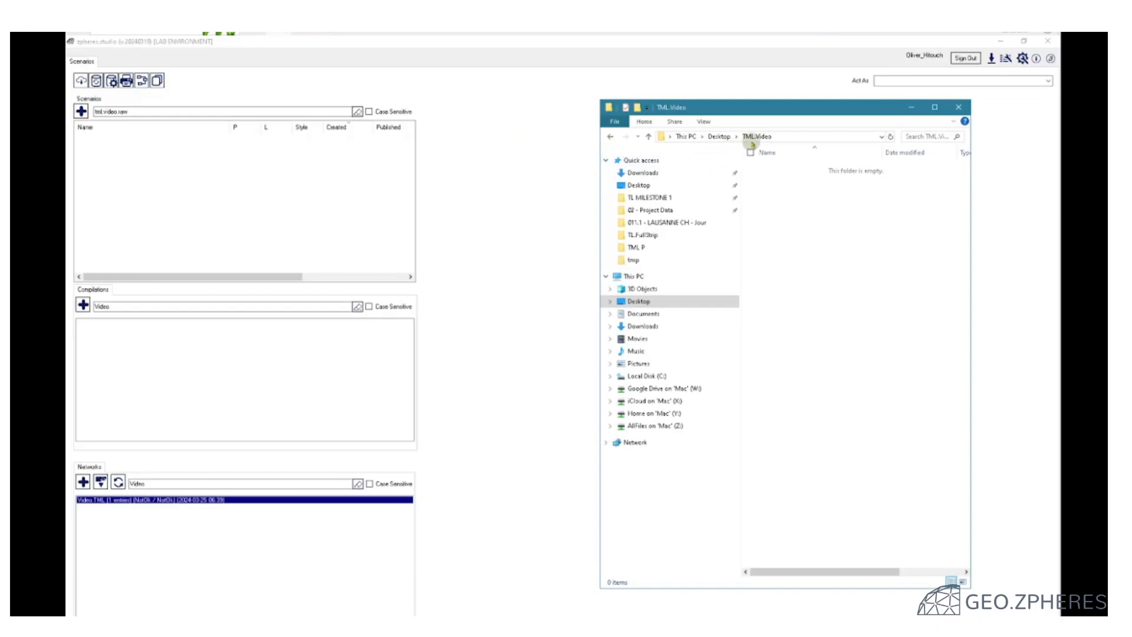
Step: Open a second File Explorer window beside TML.Video and browse it to the Downloads folder of Home on 'Mac' (Y:)
mouse_move(736, 112)
left_mouse_down()
mouse_move(746, 108)
mouse_move(737, 109)
left_mouse_up()
key("ctrl+n")
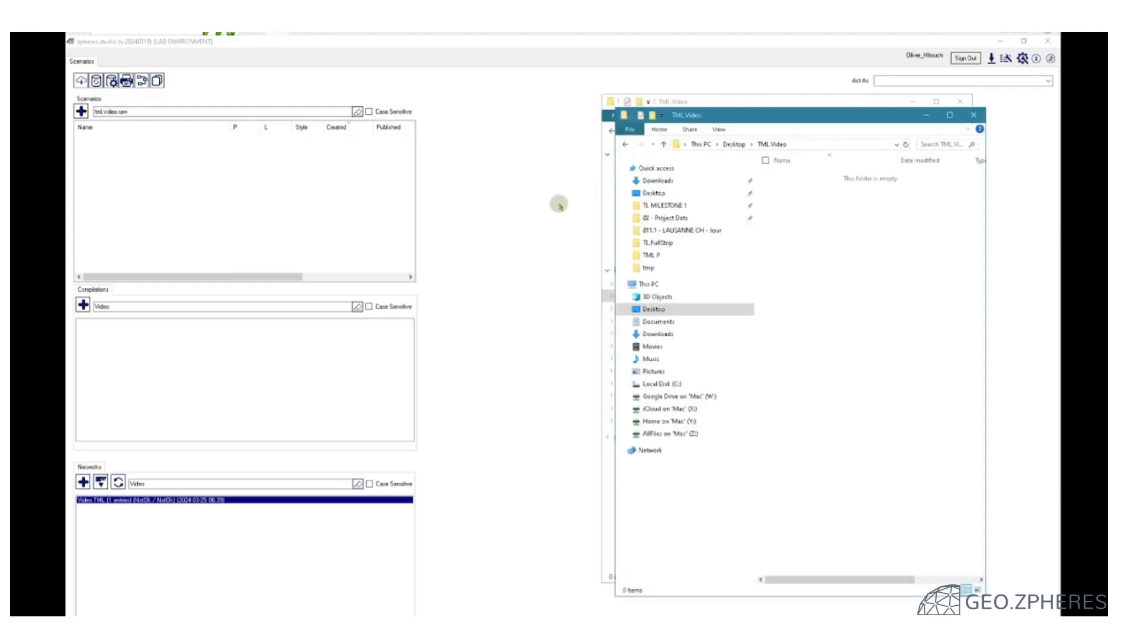
left_click_drag(706, 122, 281, 110)
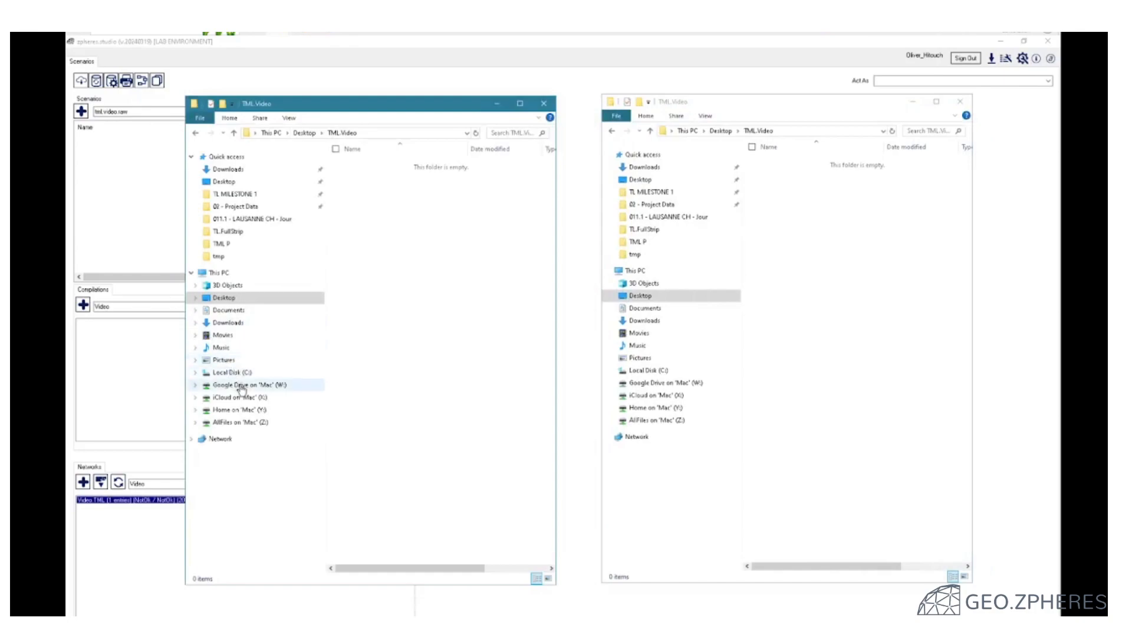
left_click(239, 409)
left_click(366, 319)
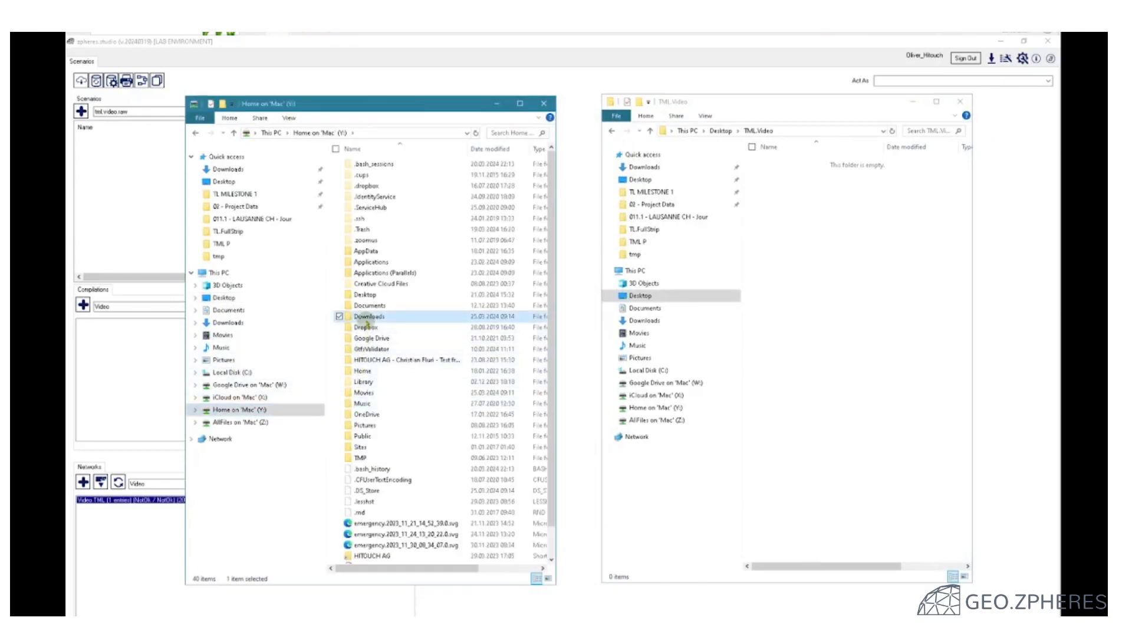
double_click(369, 316)
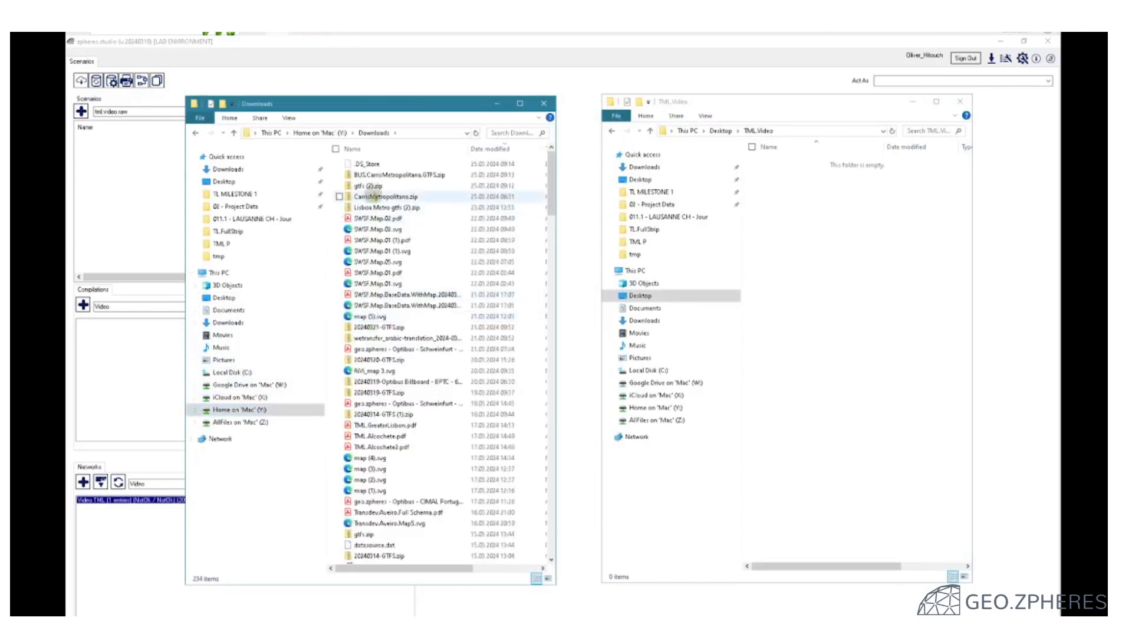
Step: Copy the BUS.CarrisMetropolitana.GTFS and METRO.gtfs folders from Downloads into TML.Video and close the Downloads window
scroll(395, 413, "down", 18)
scroll(400, 394, "down", 20)
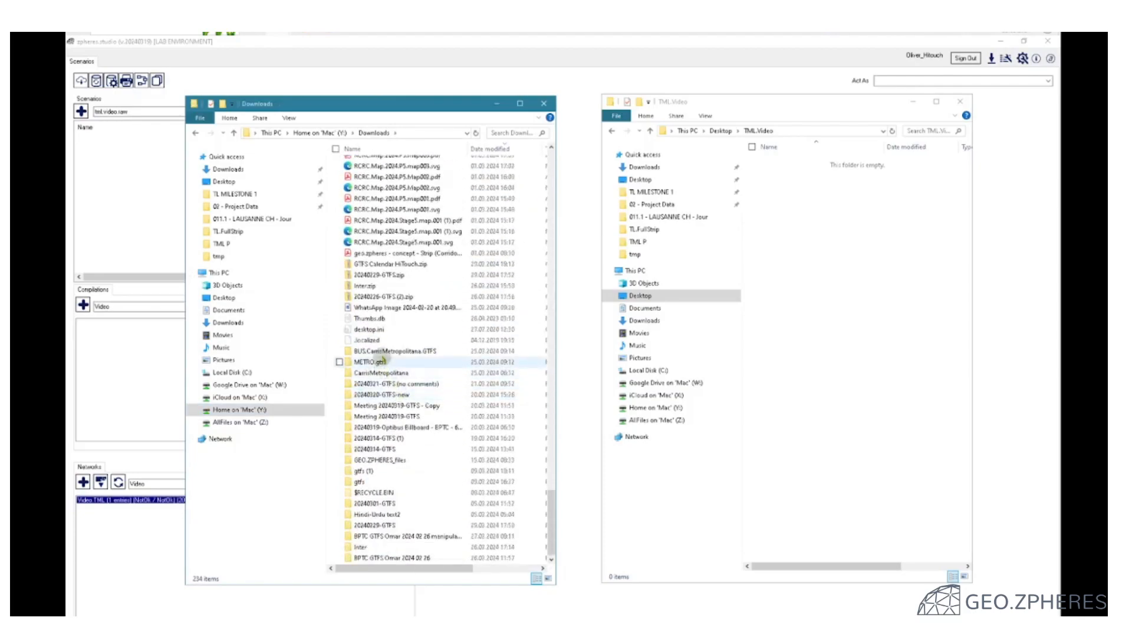
left_click_drag(382, 350, 758, 336)
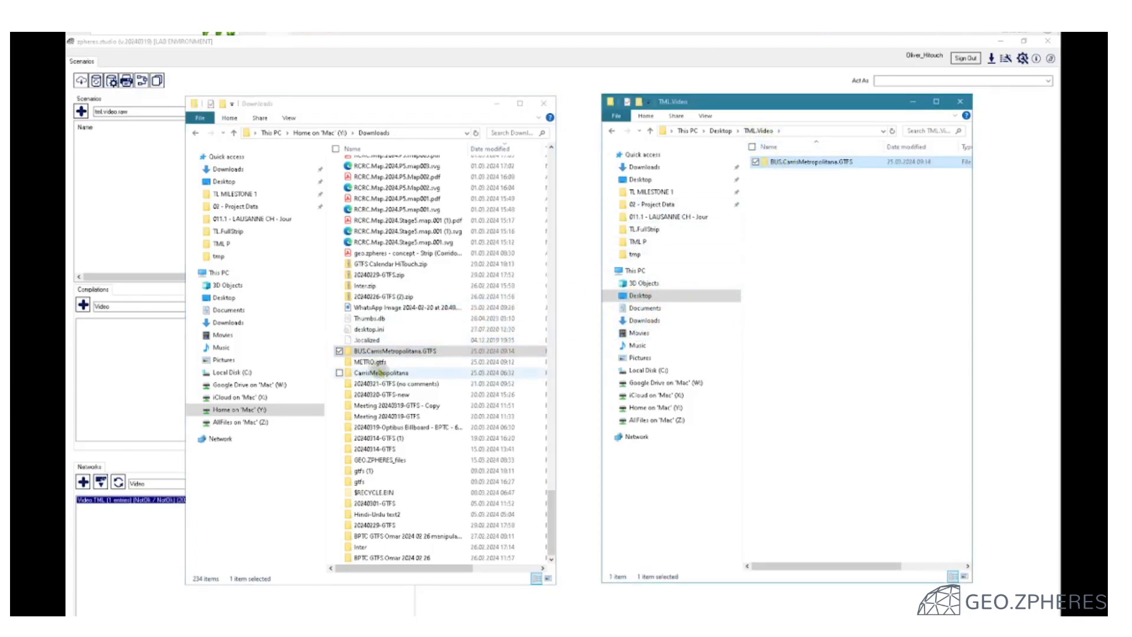
left_click_drag(377, 362, 791, 306)
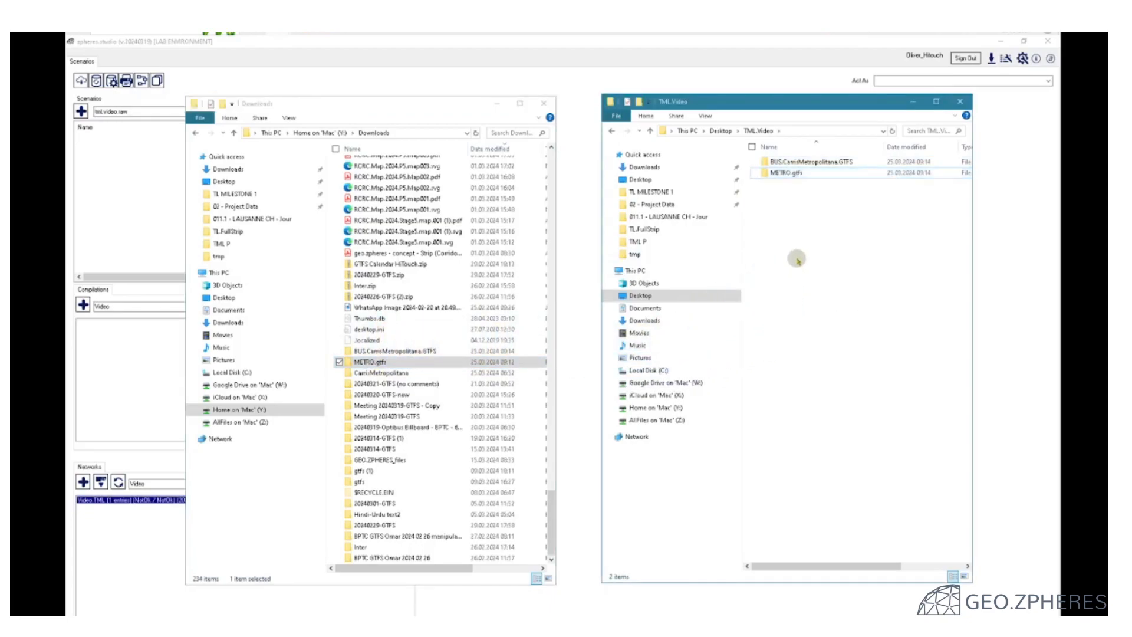
left_click(544, 103)
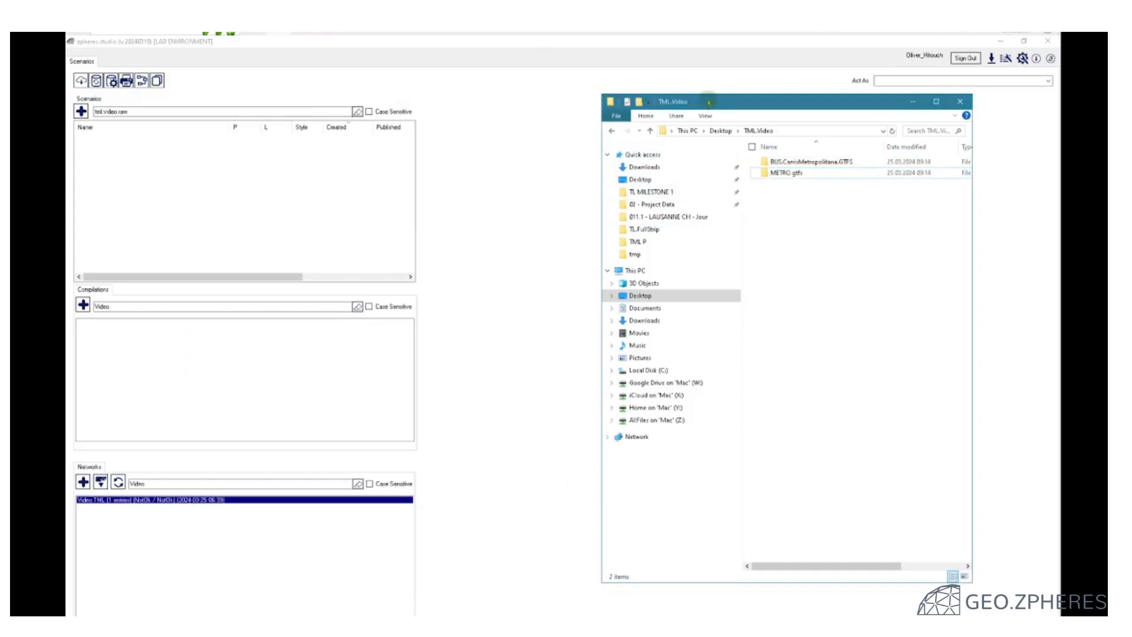
Step: Examine the text files inside the BUS.CarrisMetropolitana.GTFS and METRO.gtfs folders in TML.Video
left_click_drag(709, 102, 672, 101)
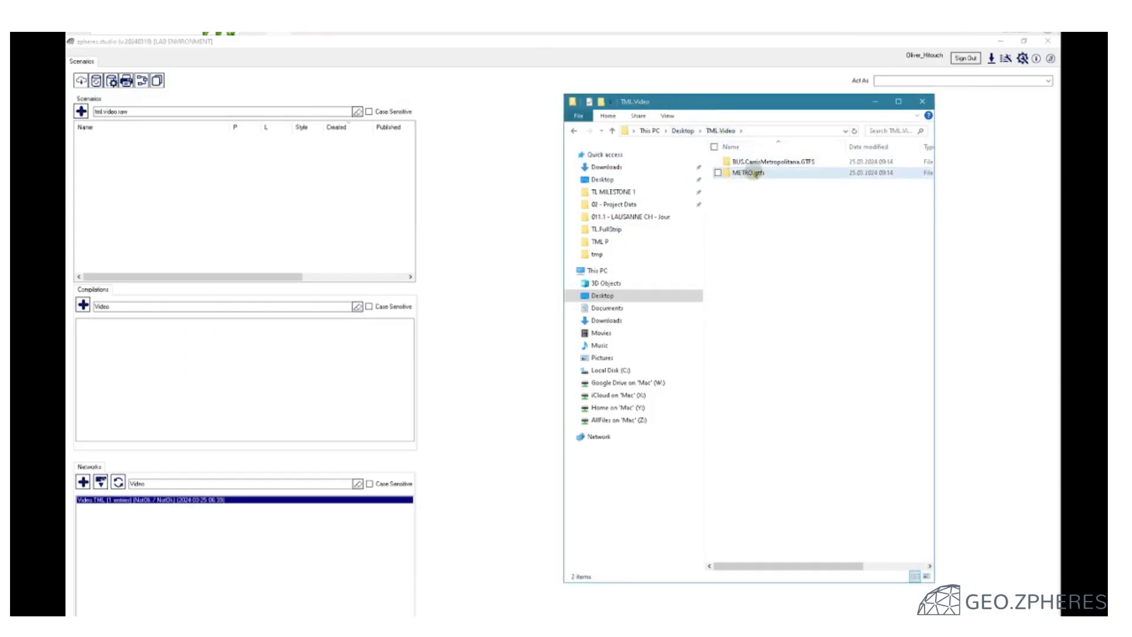
mouse_move(756, 175)
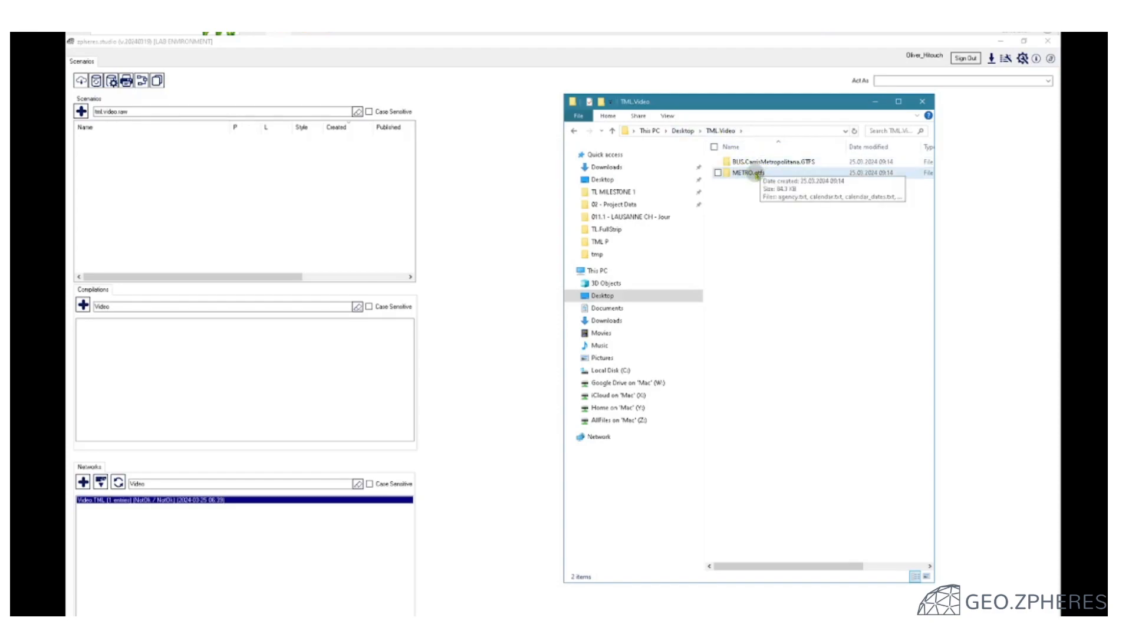
double_click(753, 162)
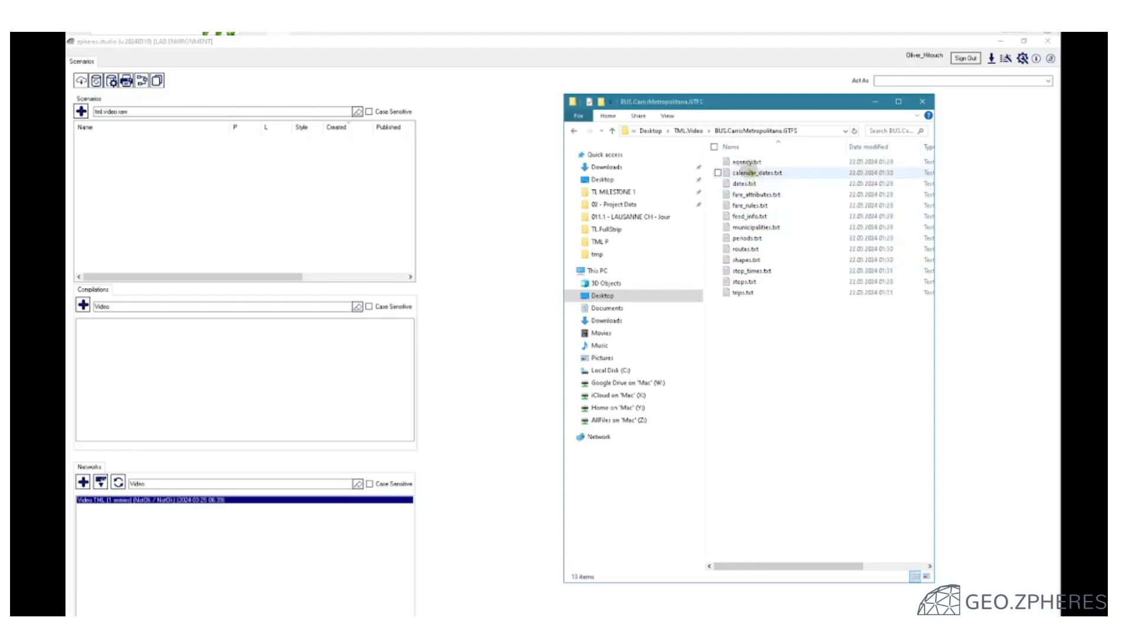
left_click(688, 129)
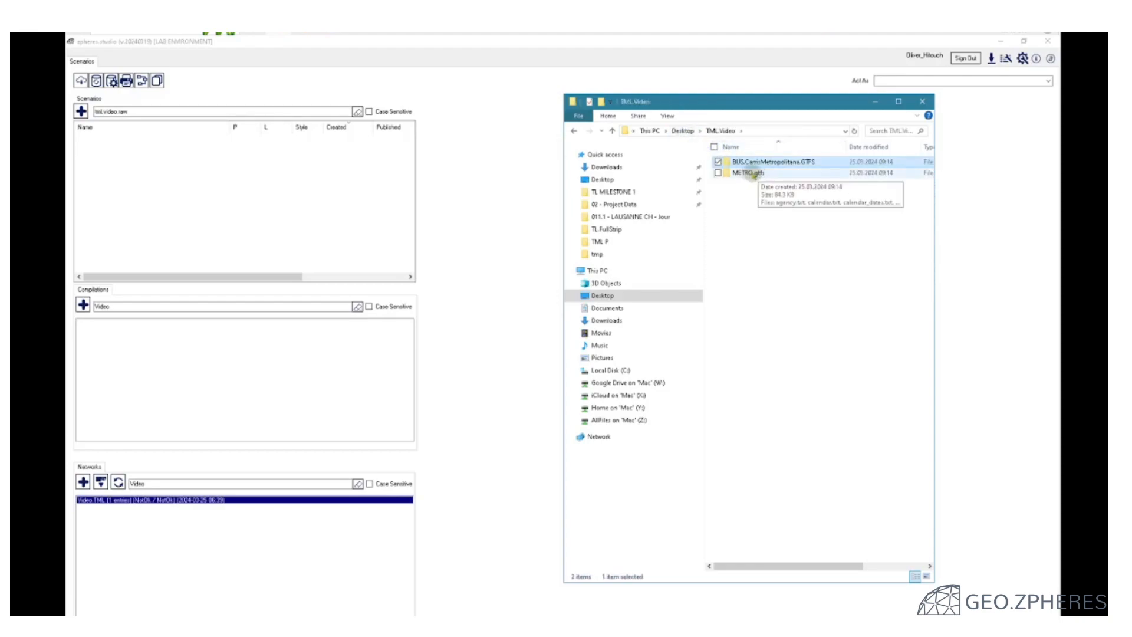
double_click(759, 174)
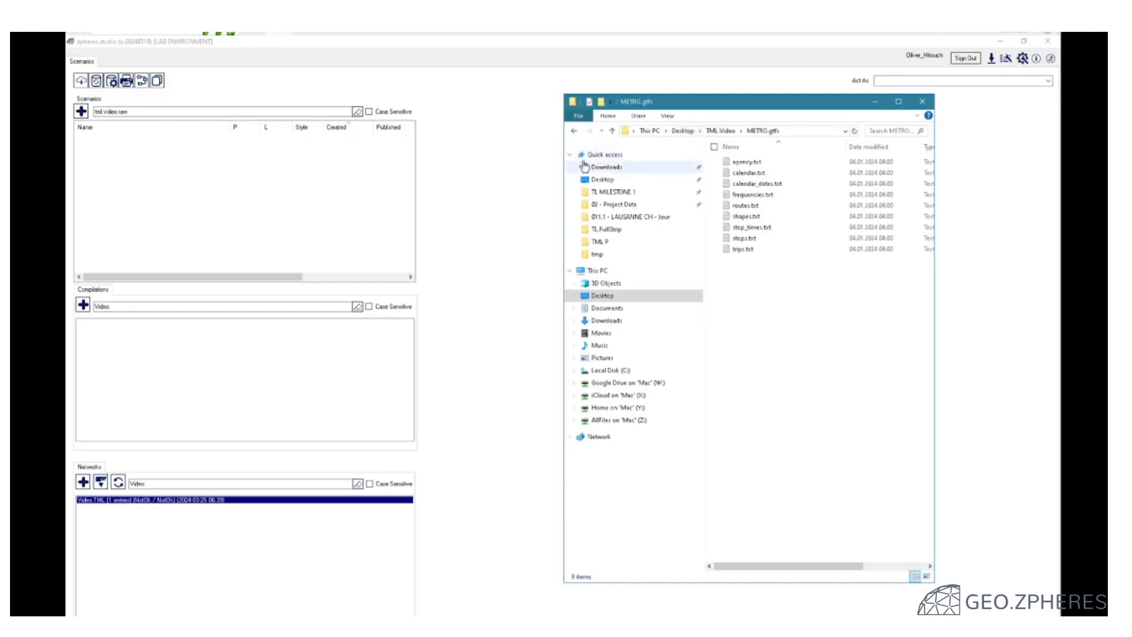
Step: Return to zpheres.studio and load the Lisboa Metro GTFS folder as a new data source in Data Management, listing the Metro de Lisboa routes
left_click(475, 128)
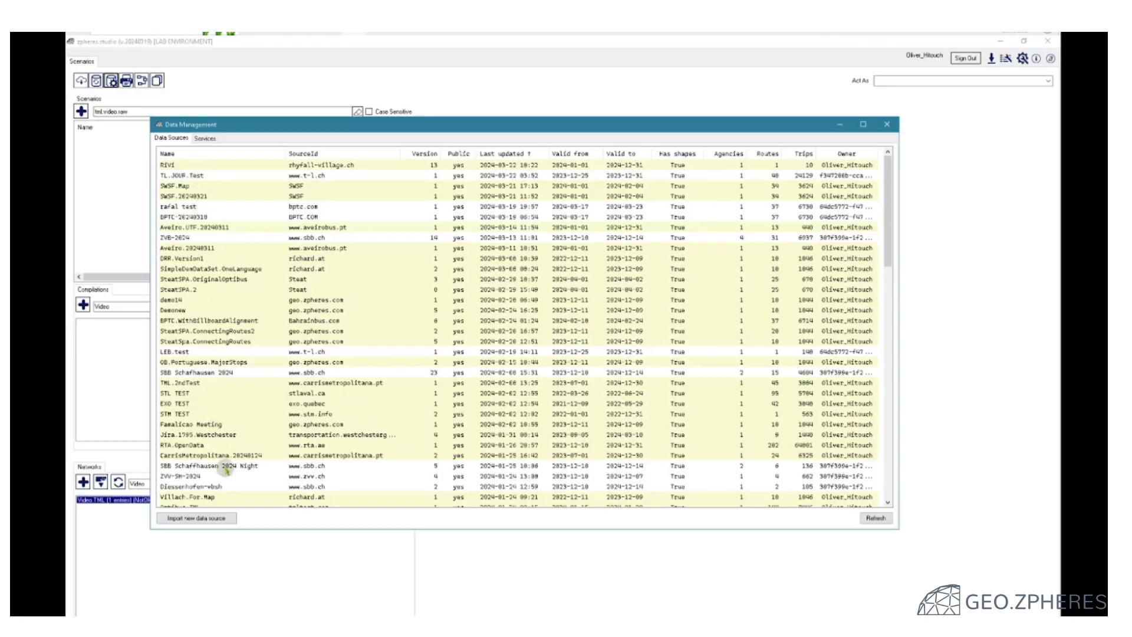
left_click(206, 518)
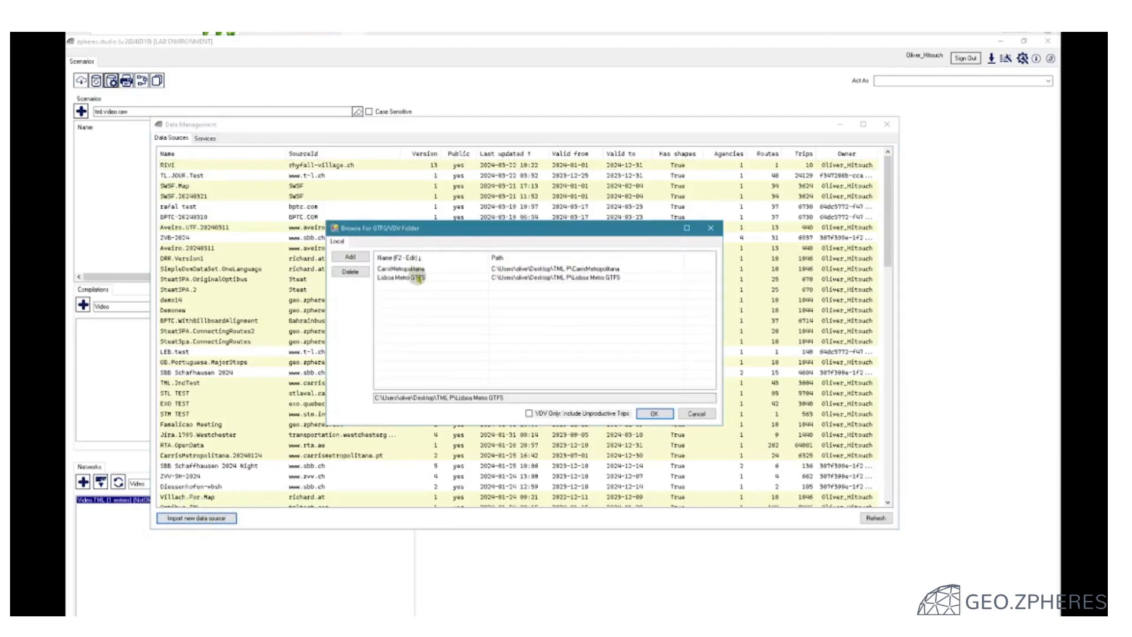
left_click(417, 278)
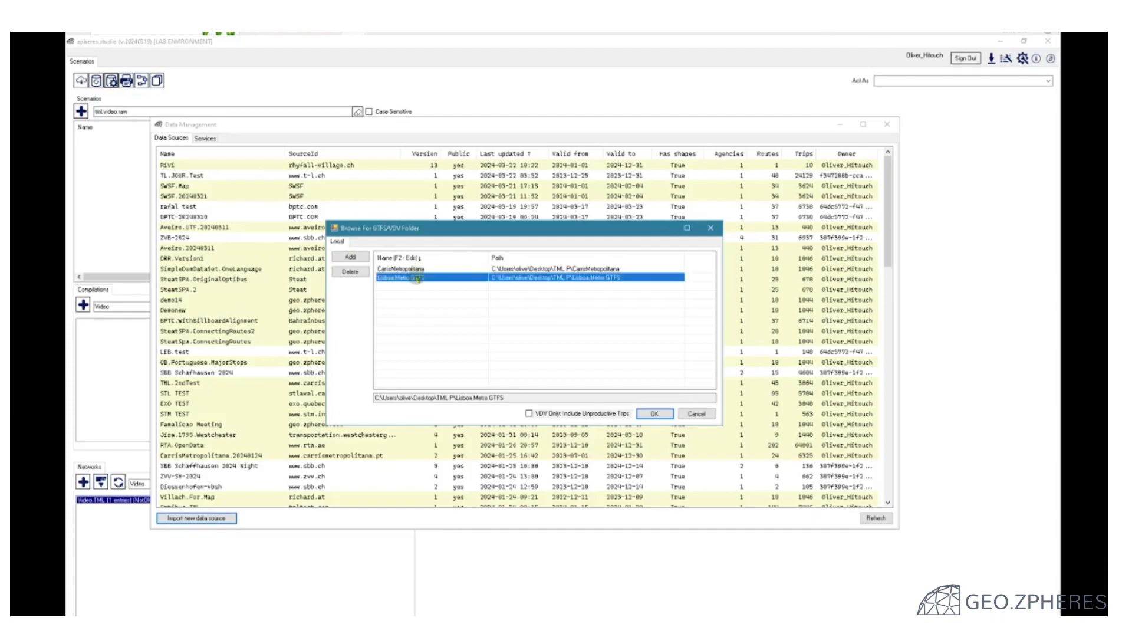
left_click(652, 414)
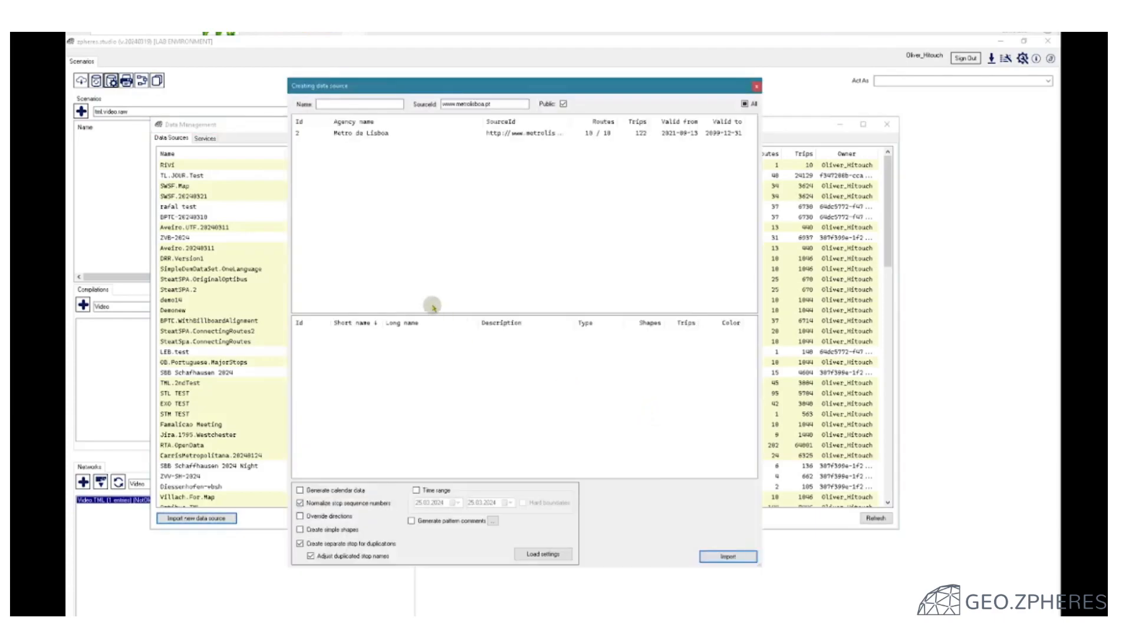
left_click(353, 134)
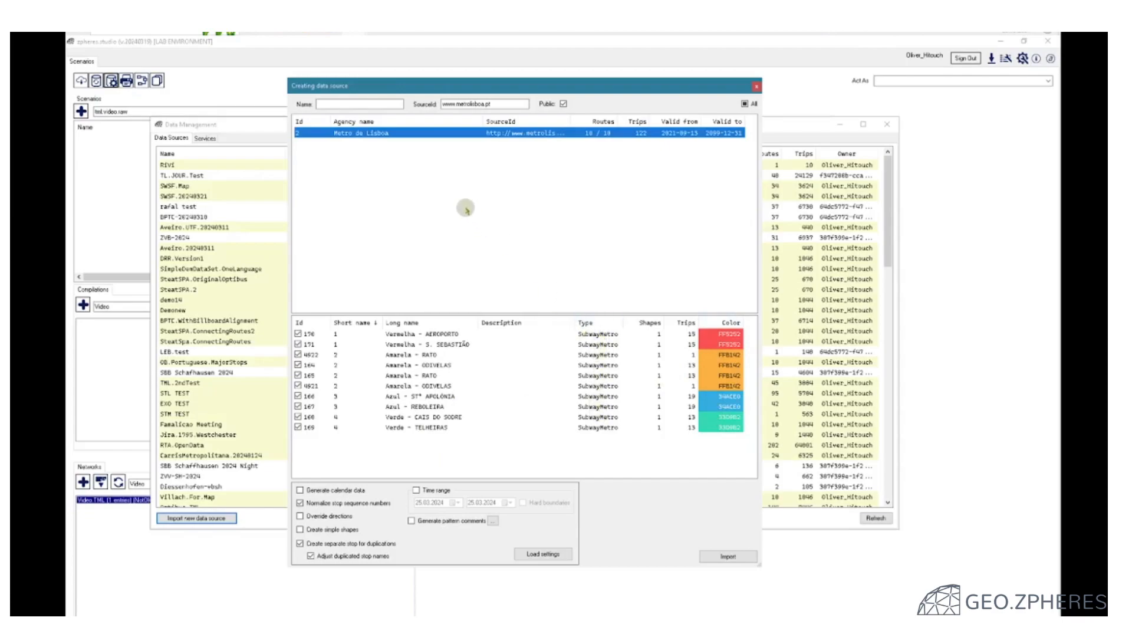
Step: Name the metro data source Video.Metro, import it with all routes and select it in the Data Sources list
left_click(388, 104)
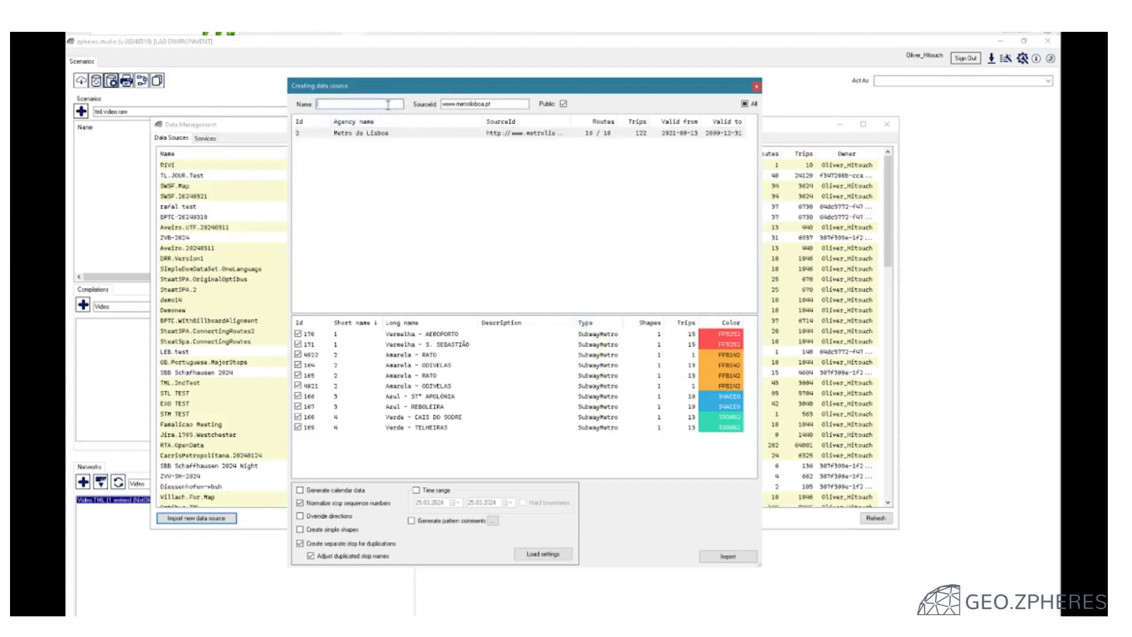
type("Video")
left_click(705, 554)
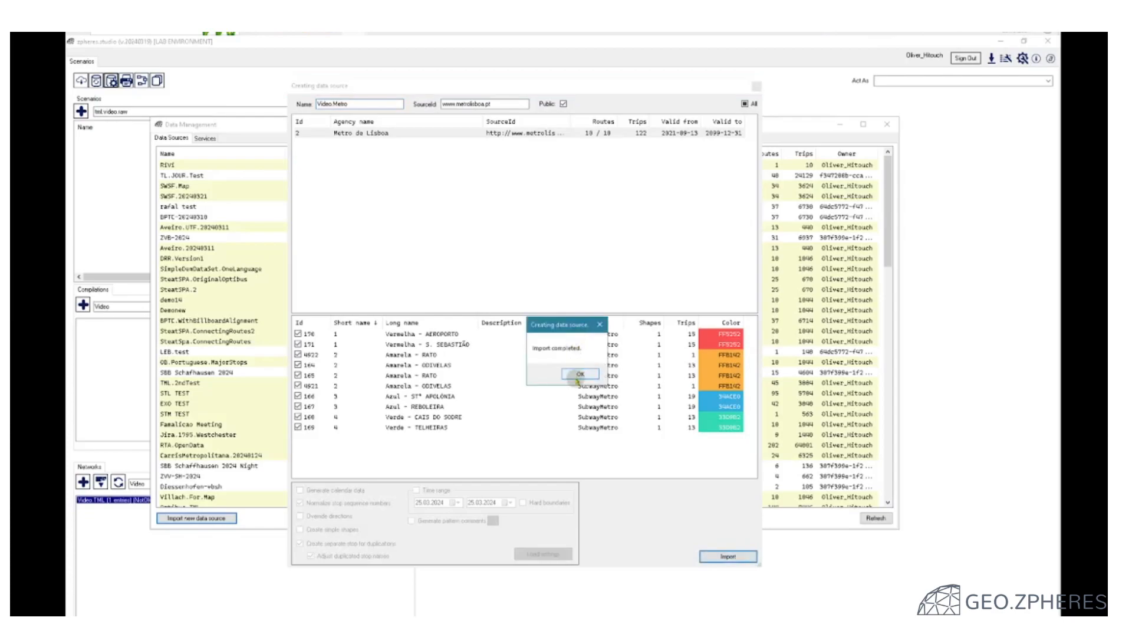
left_click(579, 375)
left_click(756, 86)
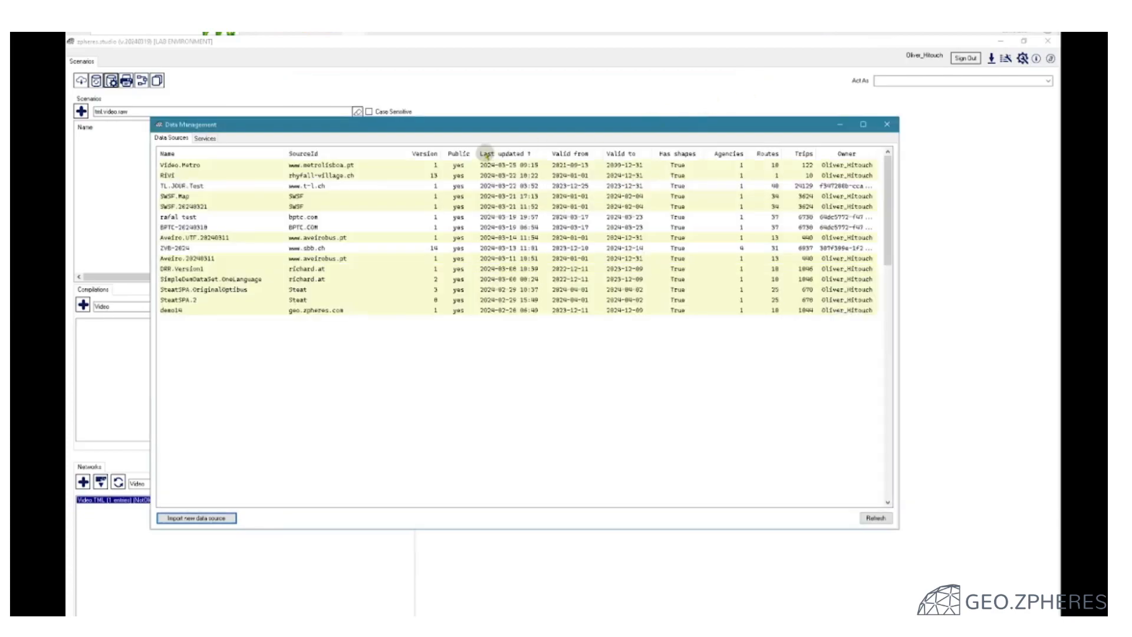
left_click(232, 167)
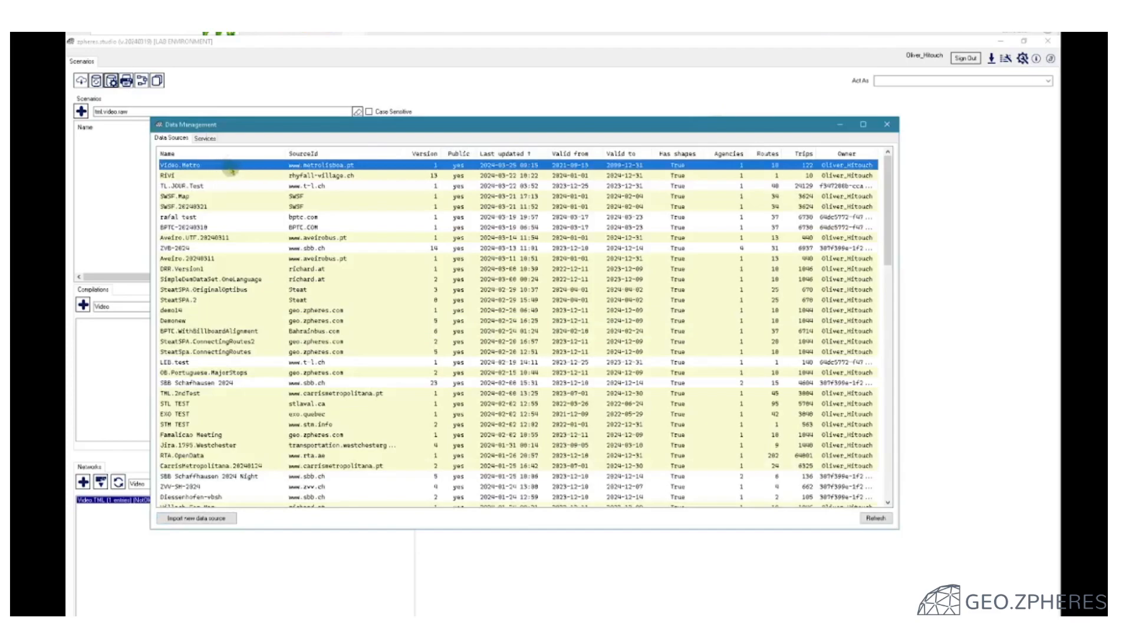
Step: Load the CarrisMetropolitana folder as another new data source and list the routes of the Carris Metropolitana agency
left_click(207, 518)
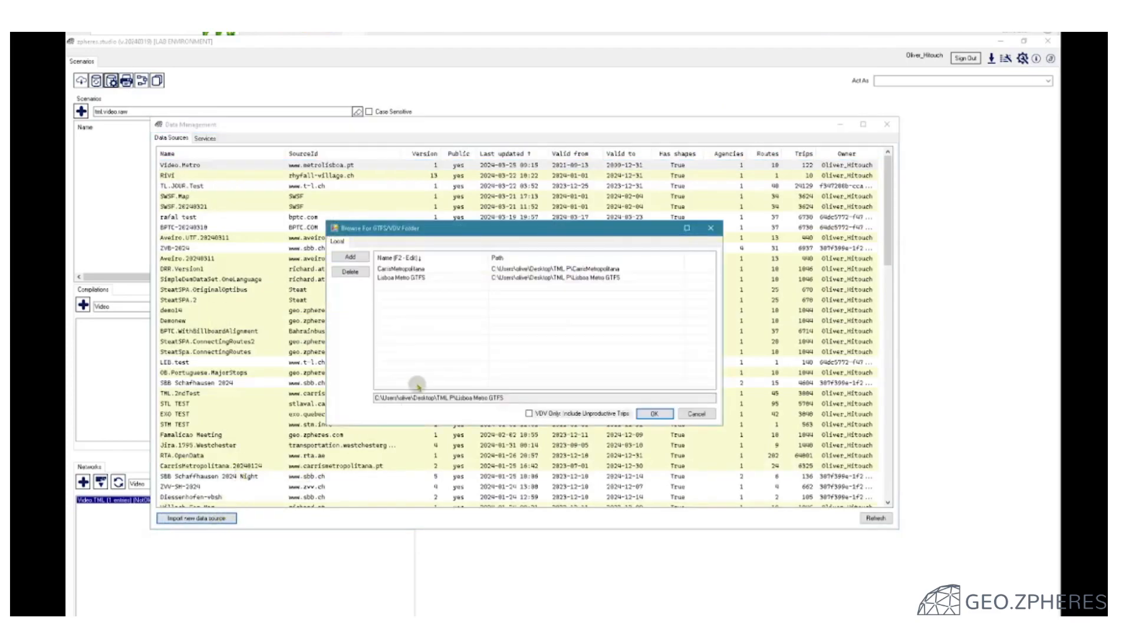
left_click(394, 268)
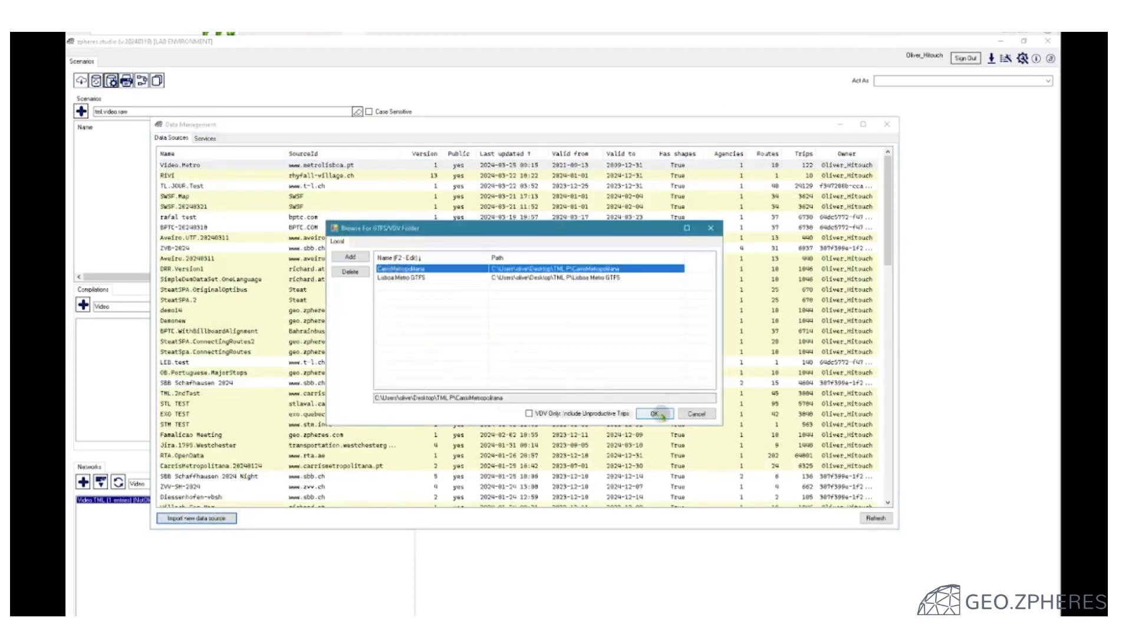
left_click(655, 414)
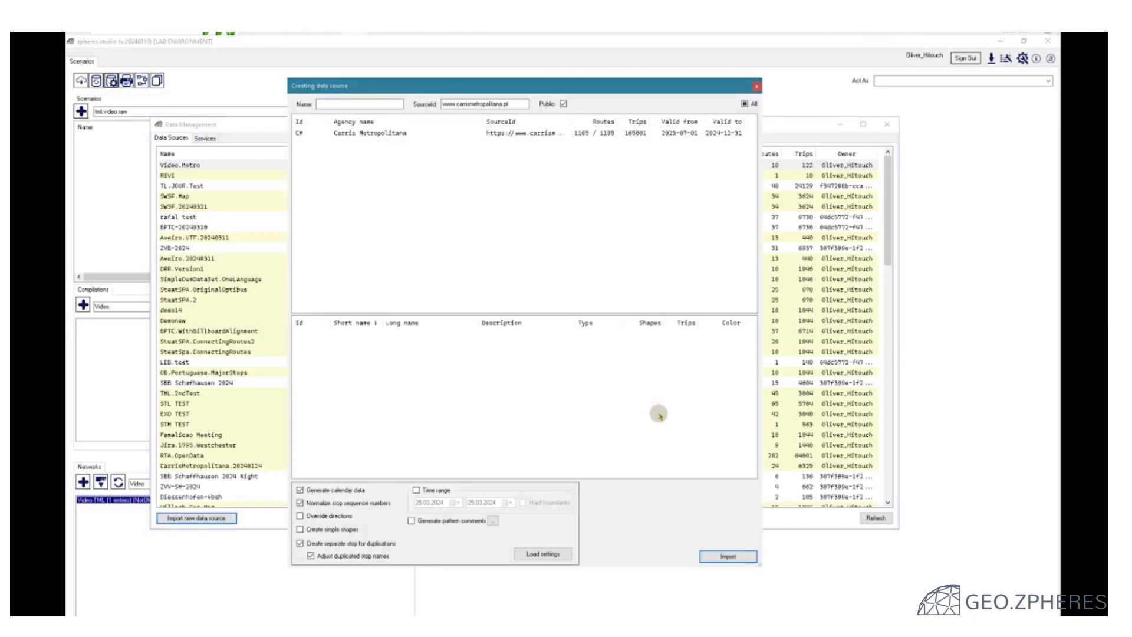
left_click(387, 135)
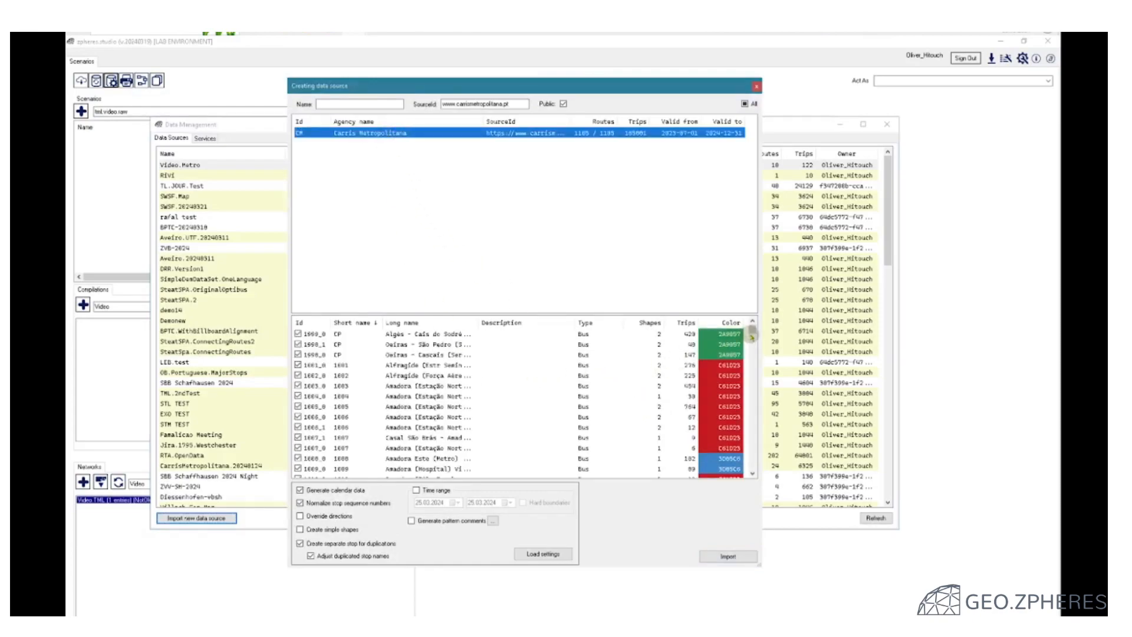
mouse_move(752, 328)
left_mouse_down()
mouse_move(753, 355)
mouse_move(753, 325)
left_mouse_up()
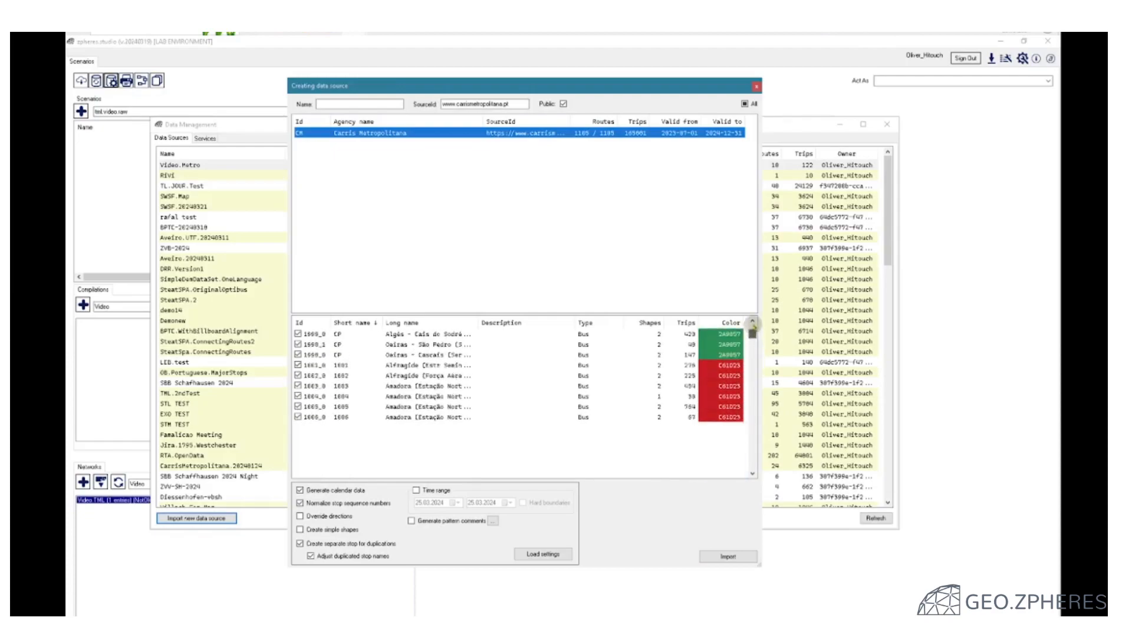
Step: Name the bus data source Video.Bus, exclude all of its routes and sort the route list by short name
left_click(361, 104)
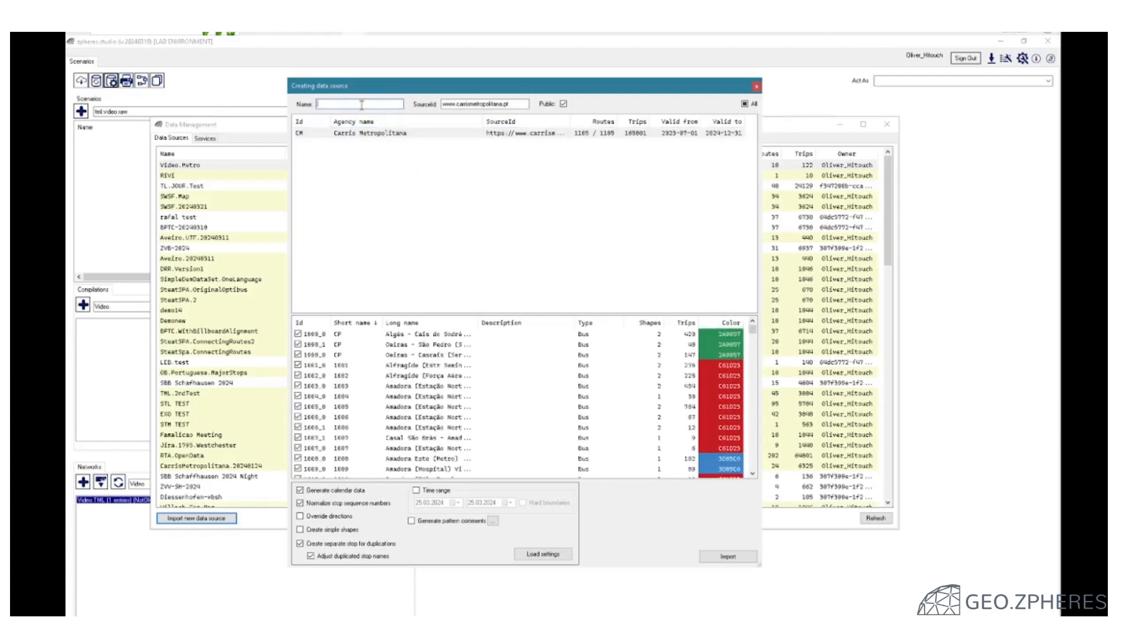
type("Video.Bus")
left_click(745, 104)
left_click(405, 323)
left_click(353, 323)
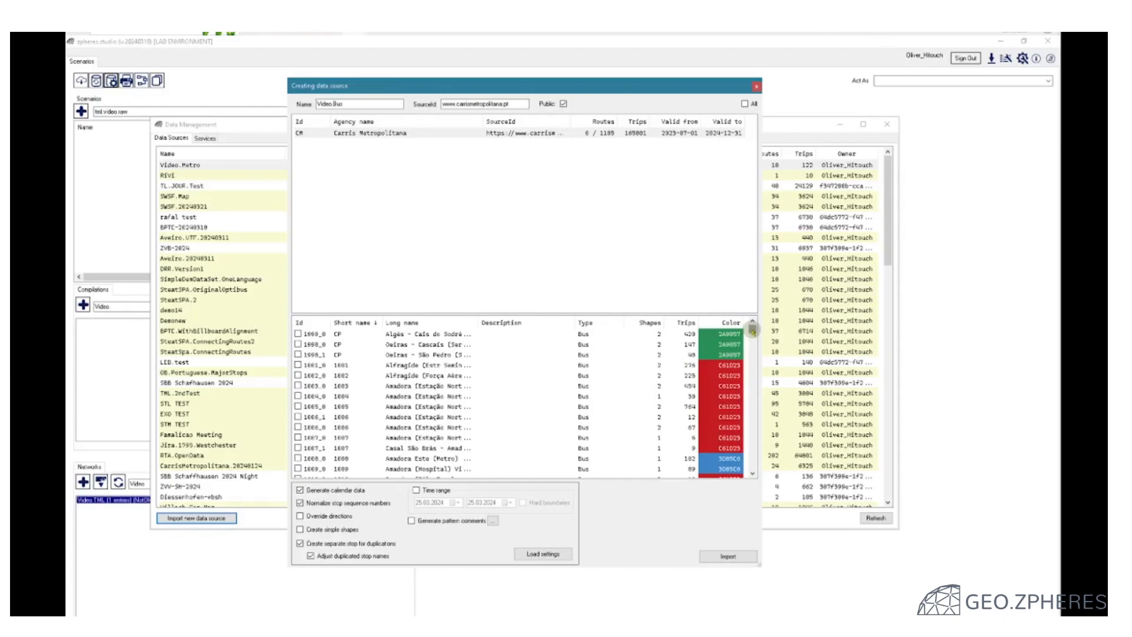
Step: Include only bus routes 4701_1, 4702_0, 4703_0, 4704_0, 4705_0, 4706_0, 4707_0 and 4710_0 in the import
left_click_drag(752, 330, 752, 463)
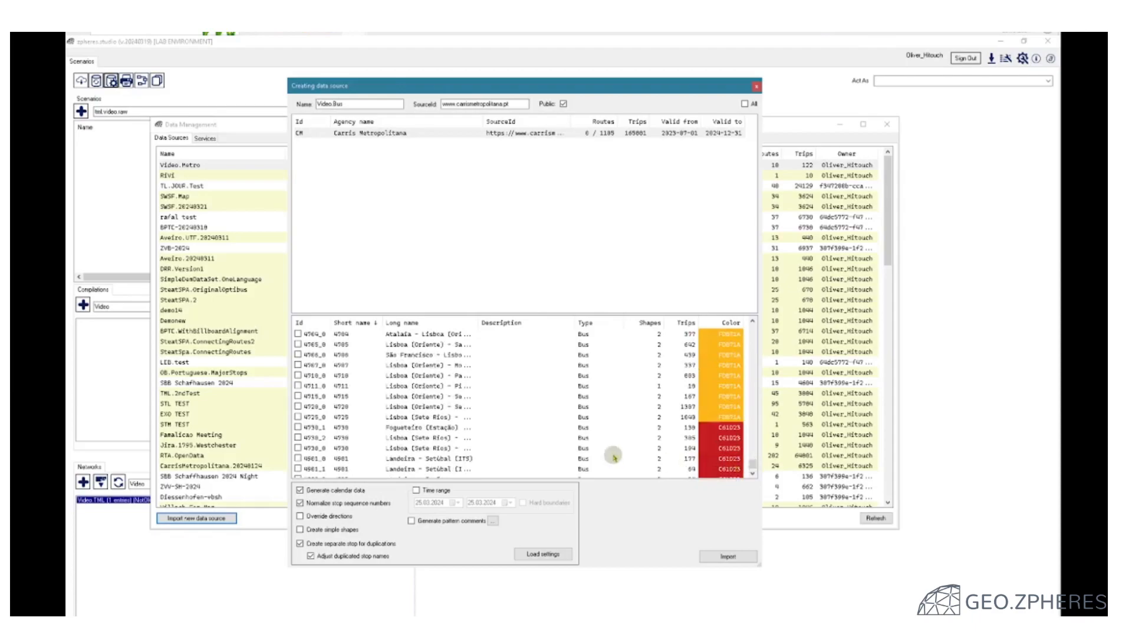
scroll(386, 377, "up", 2)
left_click(355, 346)
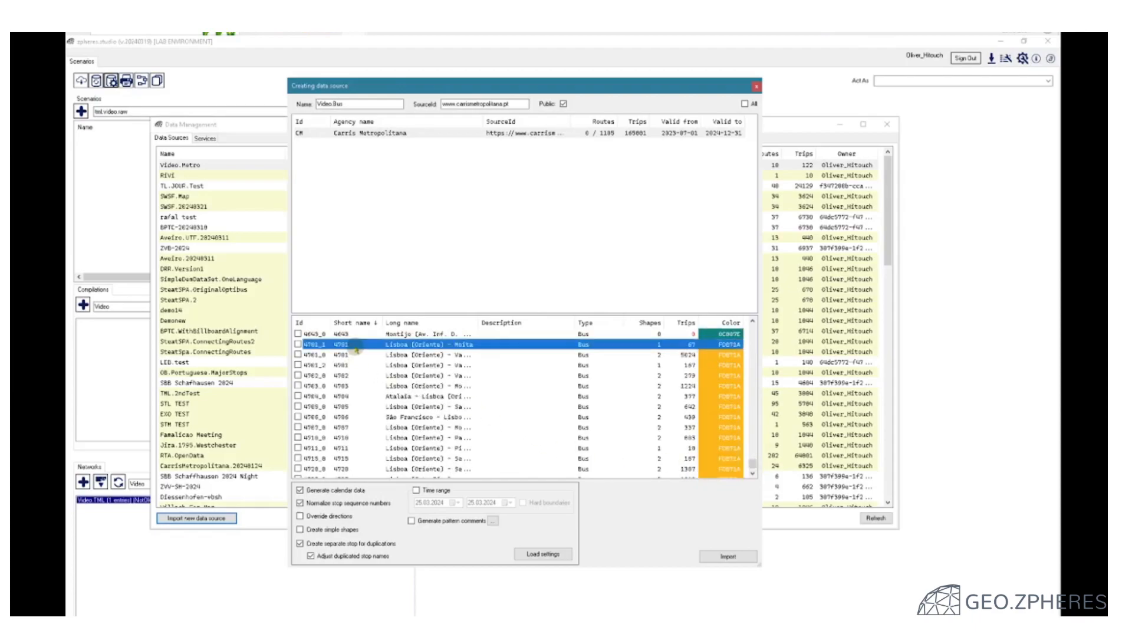
left_click(297, 345)
left_click(298, 386)
left_click(298, 395)
left_click(297, 406)
left_click(298, 417)
left_click(298, 427)
left_click(298, 437)
left_click(298, 448)
left_click(297, 448)
Step: Rename the bus data source to Video.Bus.Partial, import the chosen routes and close the import window
left_click(379, 104)
type(".Part")
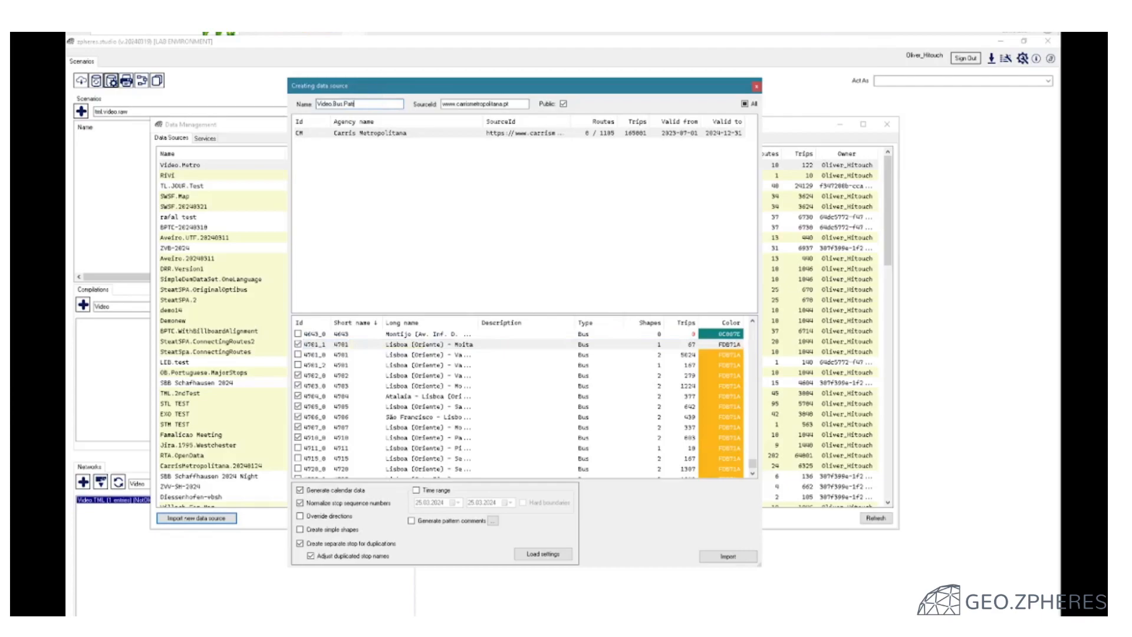
type("ial")
left_click(726, 556)
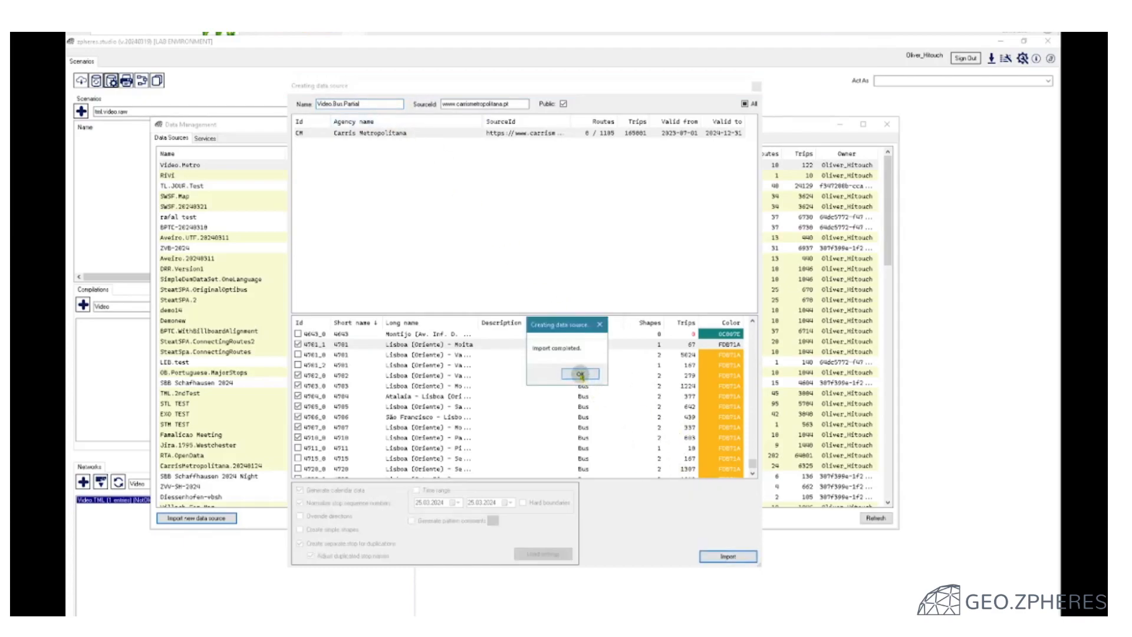
left_click(578, 372)
left_click(757, 87)
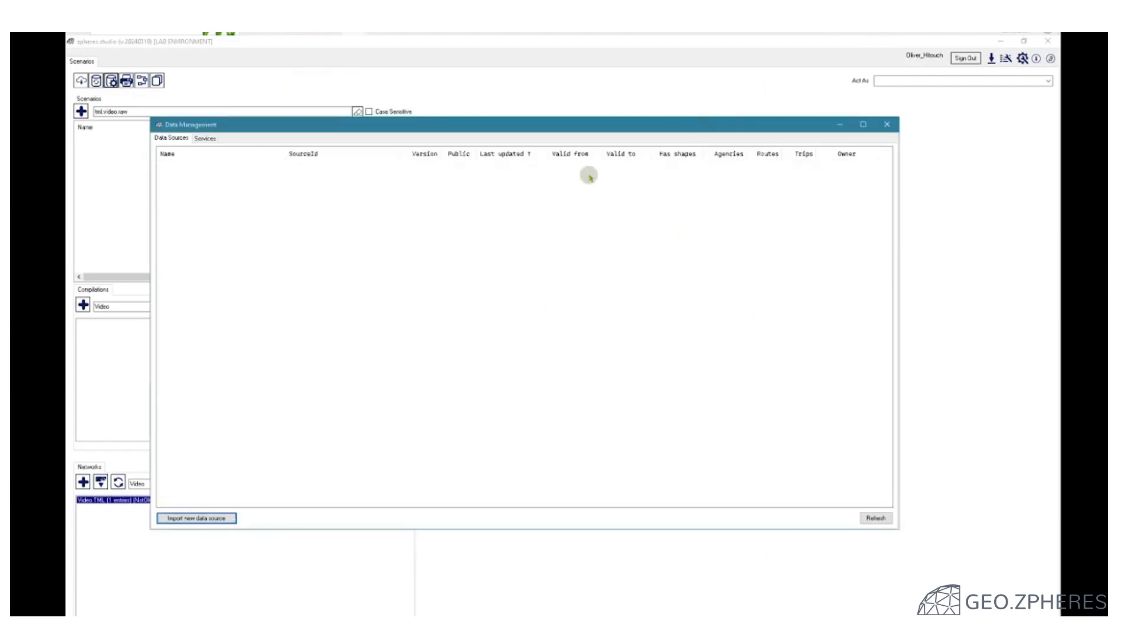
Step: Check the Video.Metro and Video.Bus.Partial entries among the data sources and close Data Management
left_click(217, 176)
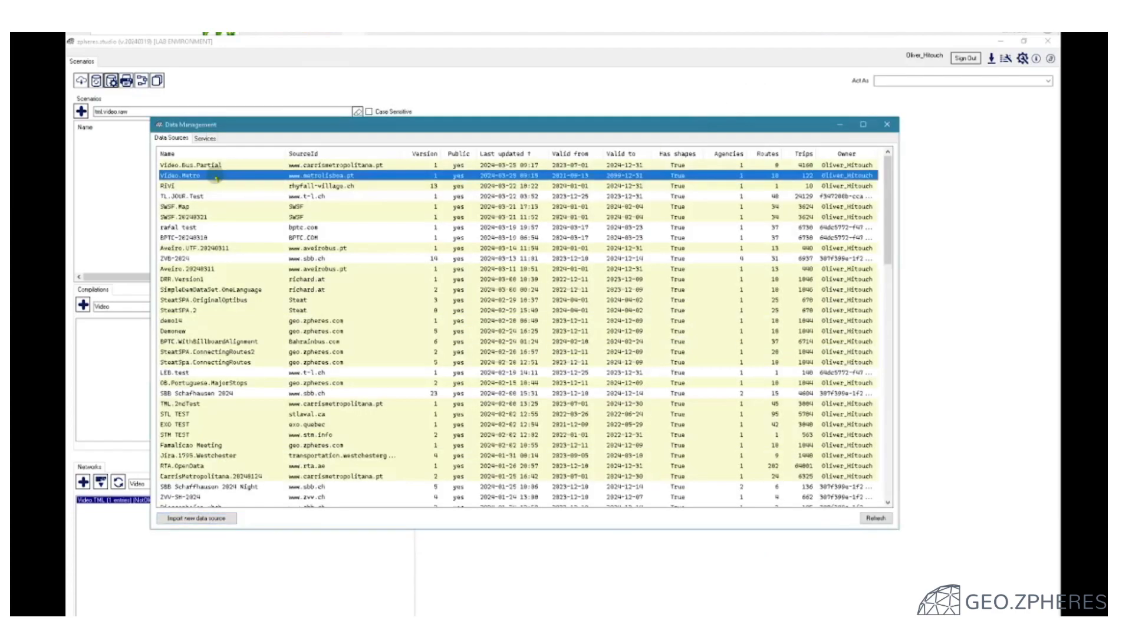
left_click(216, 165)
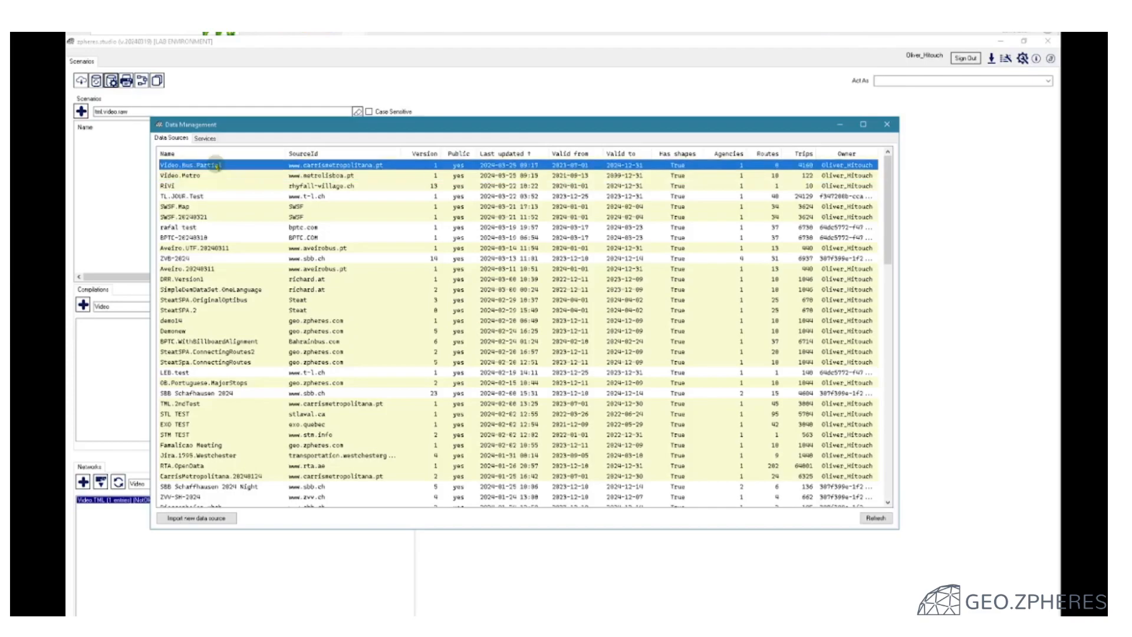
left_click(886, 124)
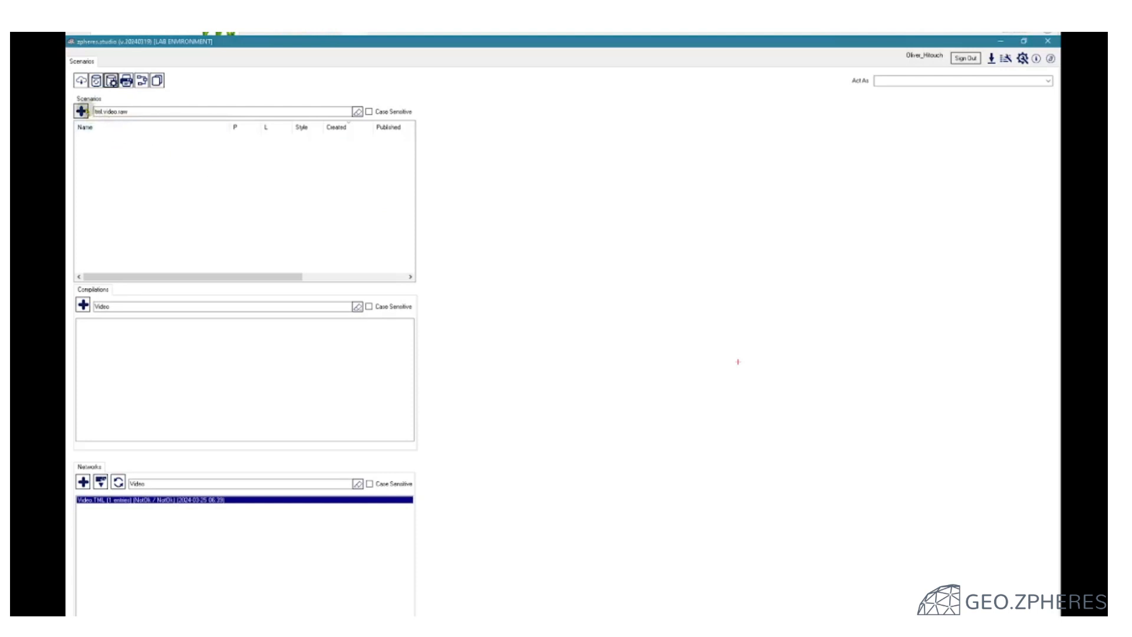
Step: Create a new scenario named tml.video.raw
left_click(82, 111)
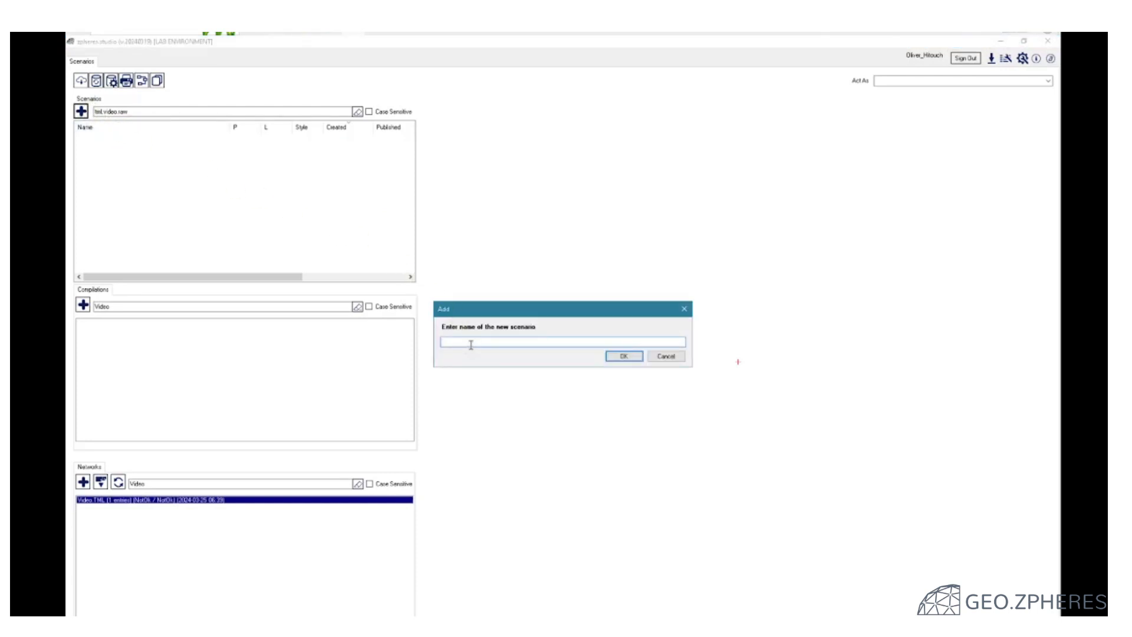
type("tml.video.raw")
left_click(625, 355)
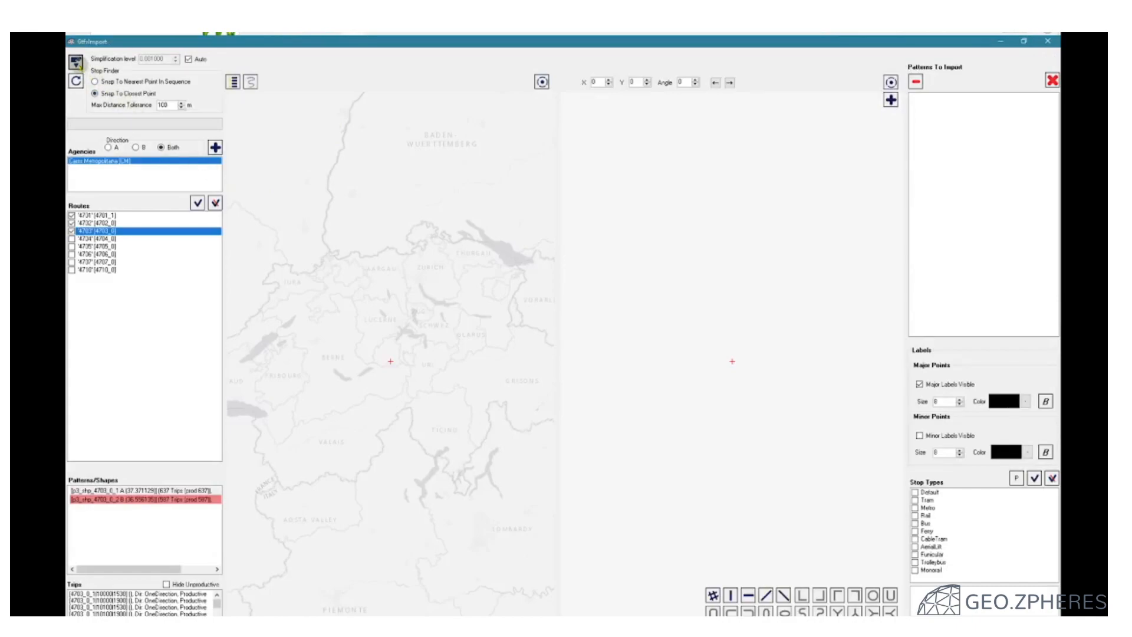
Step: Load the remote Video.Metro data source into the scenario's GTFS import
left_click(76, 62)
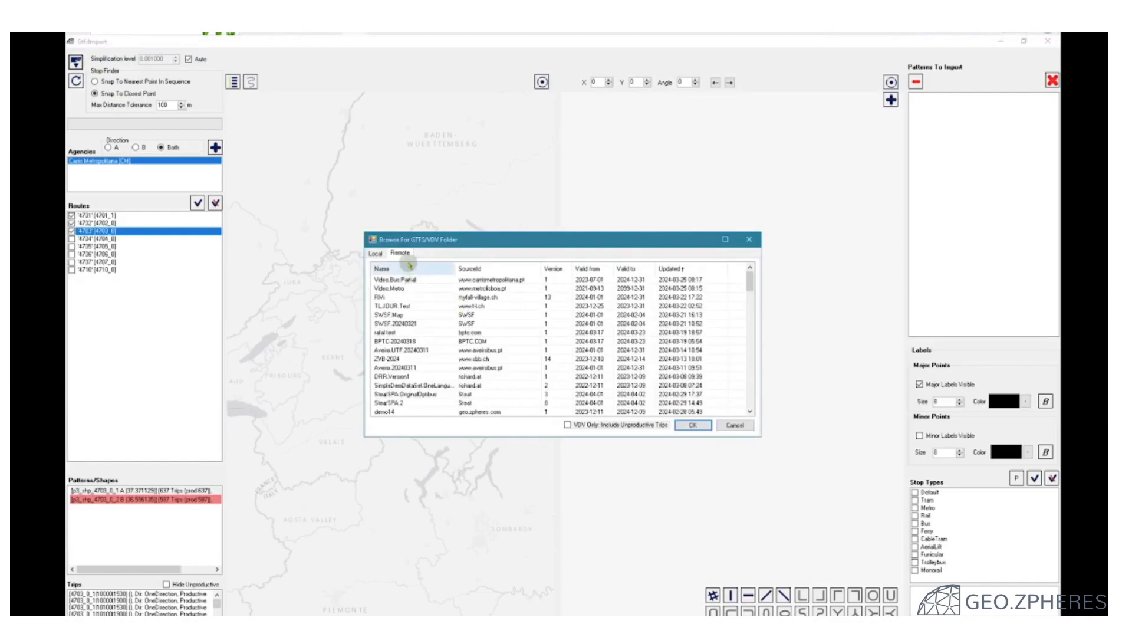
left_click(406, 288)
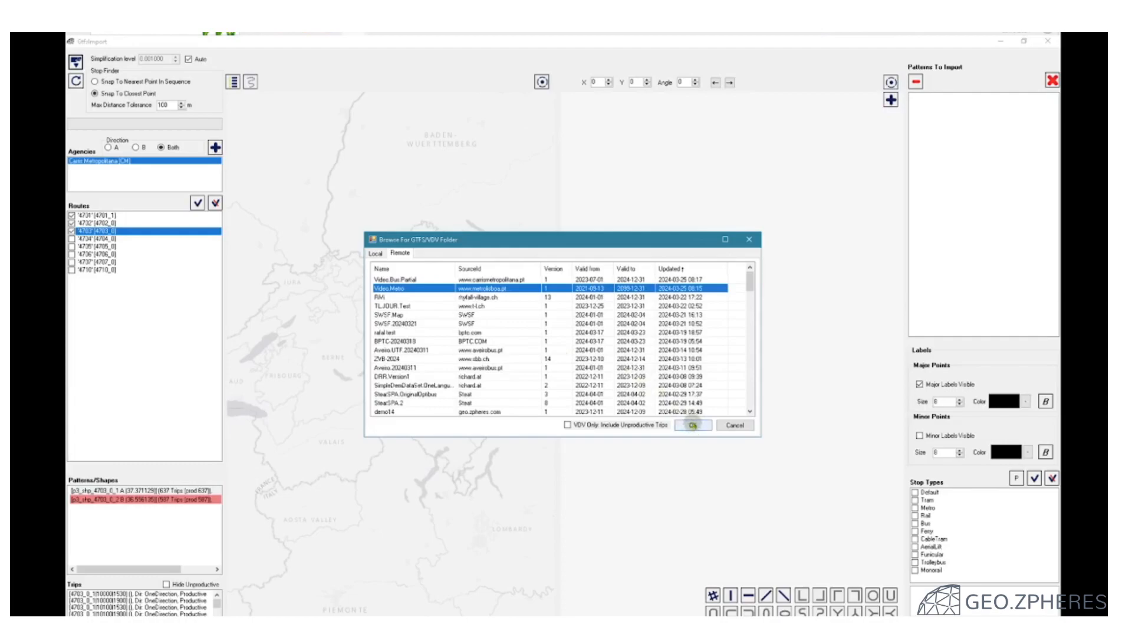
left_click(692, 424)
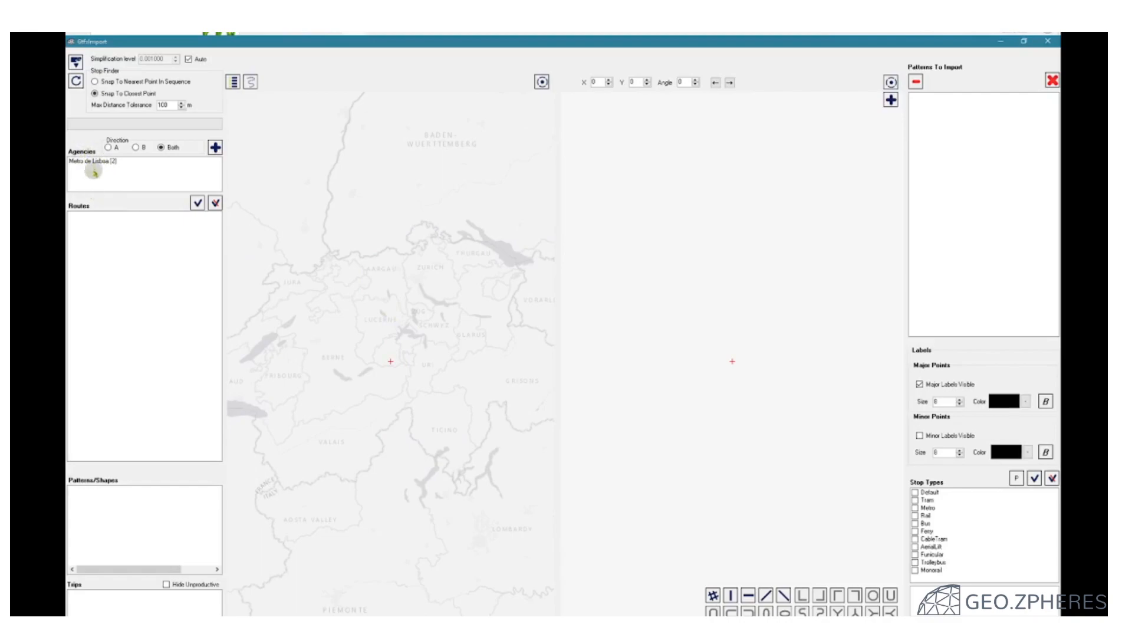
Step: Add all routes of the Metro de Lisboa agency in both directions to the list of patterns to import
left_click(94, 162)
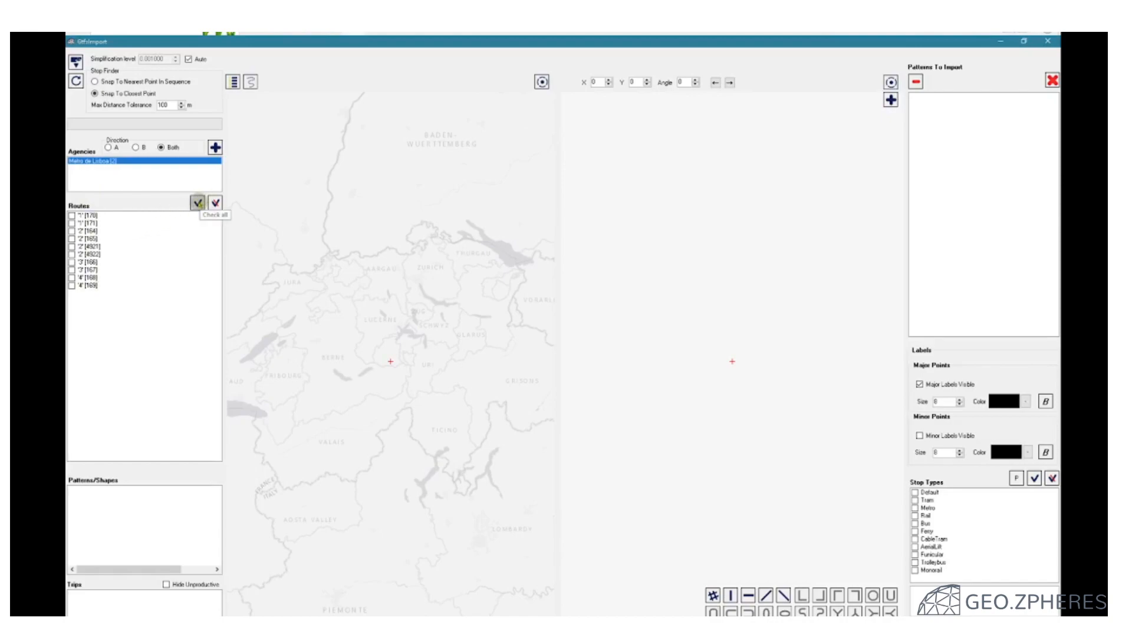
left_click(198, 203)
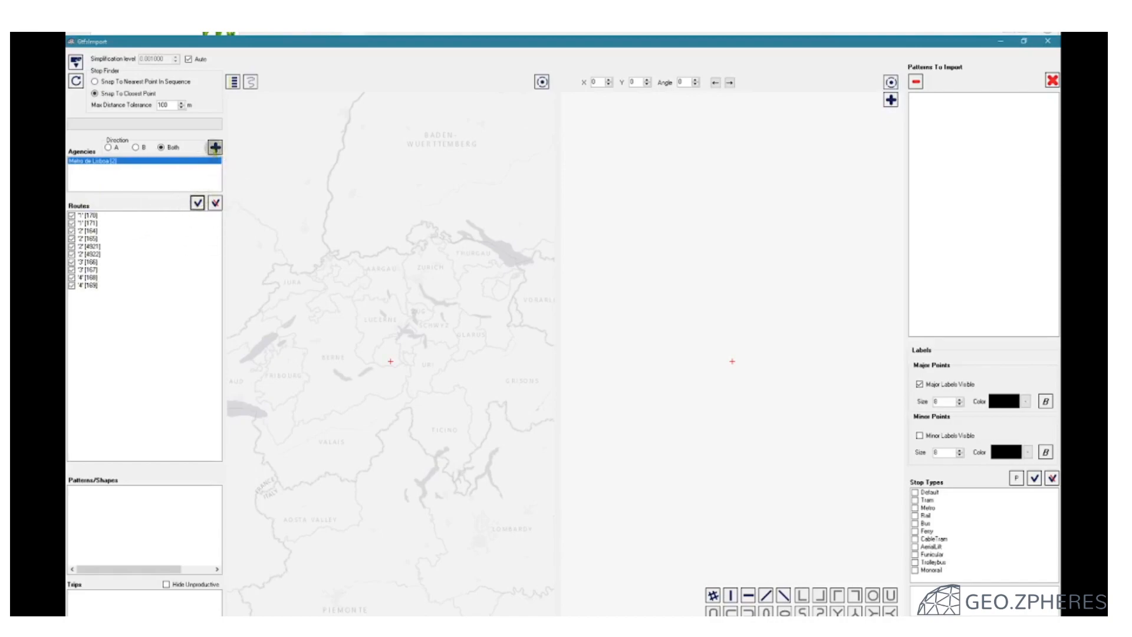
key("ctrl")
key("ctrl")
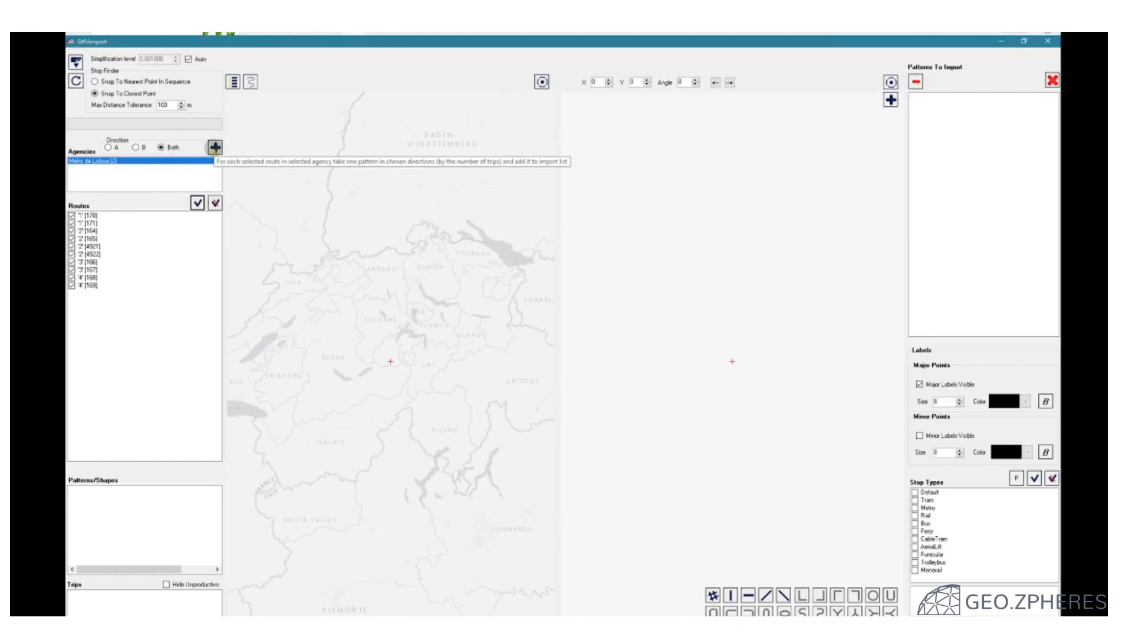
left_click(215, 148)
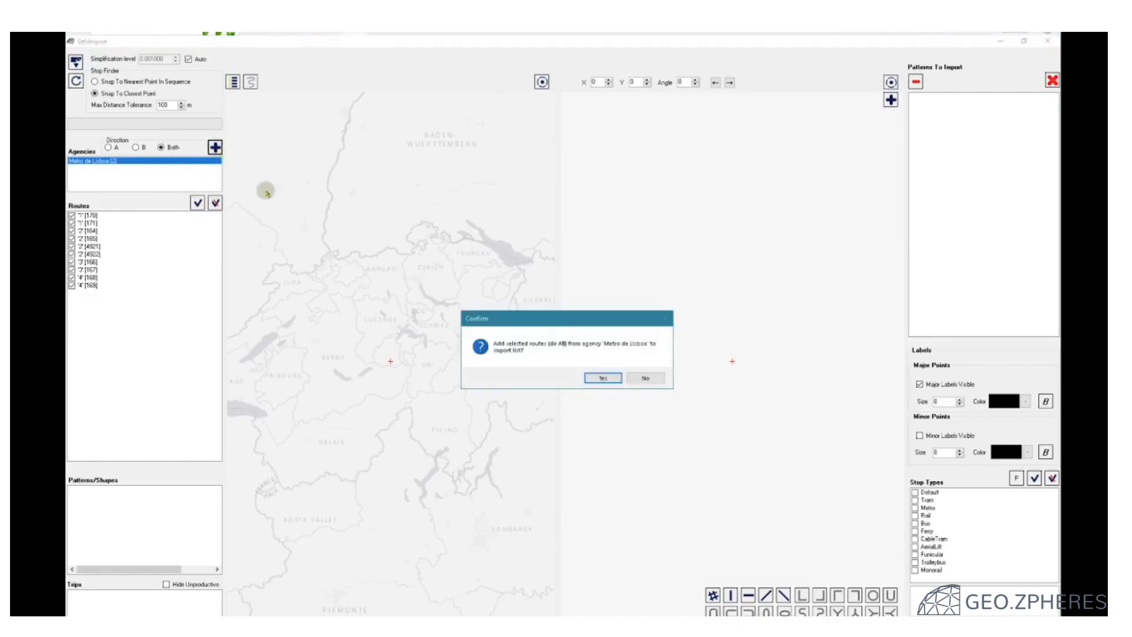
left_click(600, 378)
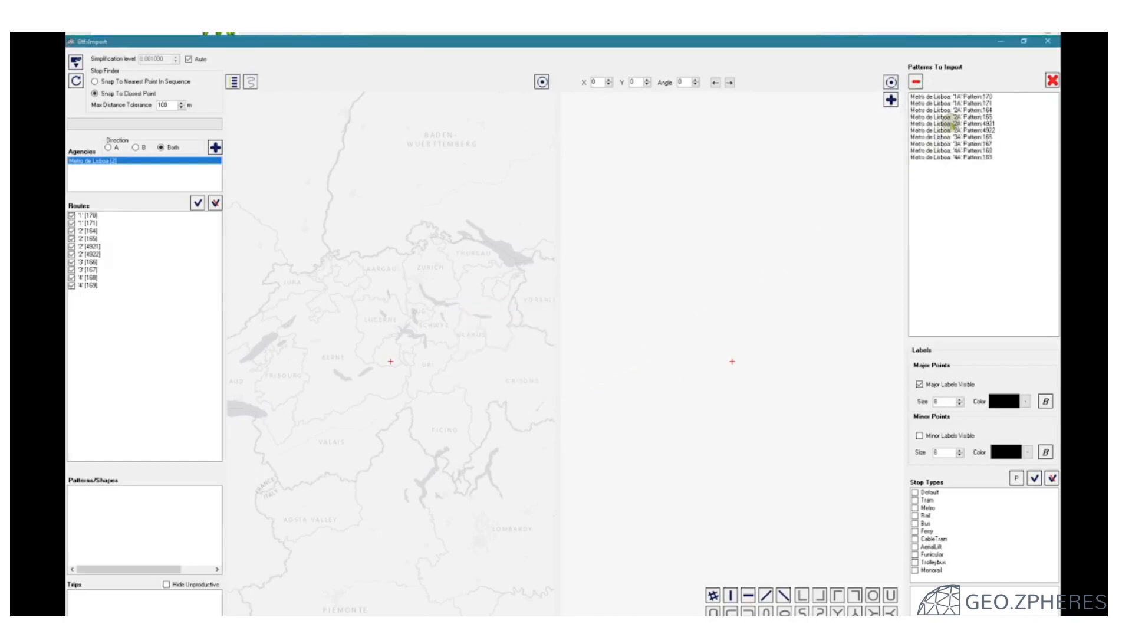
left_click(951, 123)
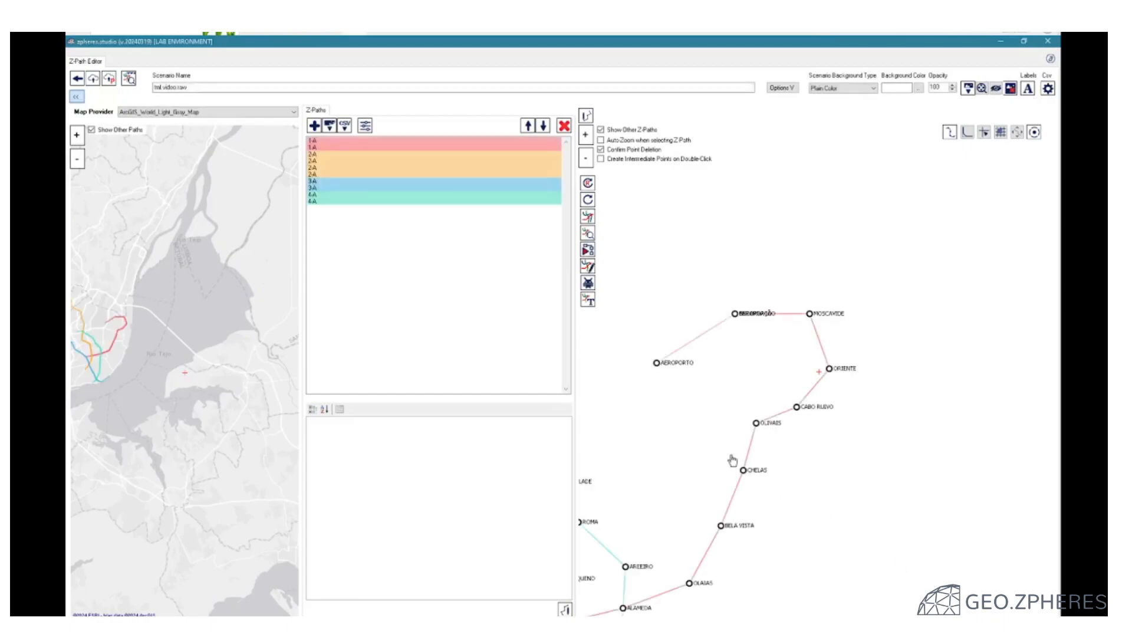
Step: Examine the imported metro lines on both the geographic map and the schematic drawing
left_click_drag(715, 460, 800, 380)
scroll(800, 381, "down", 2)
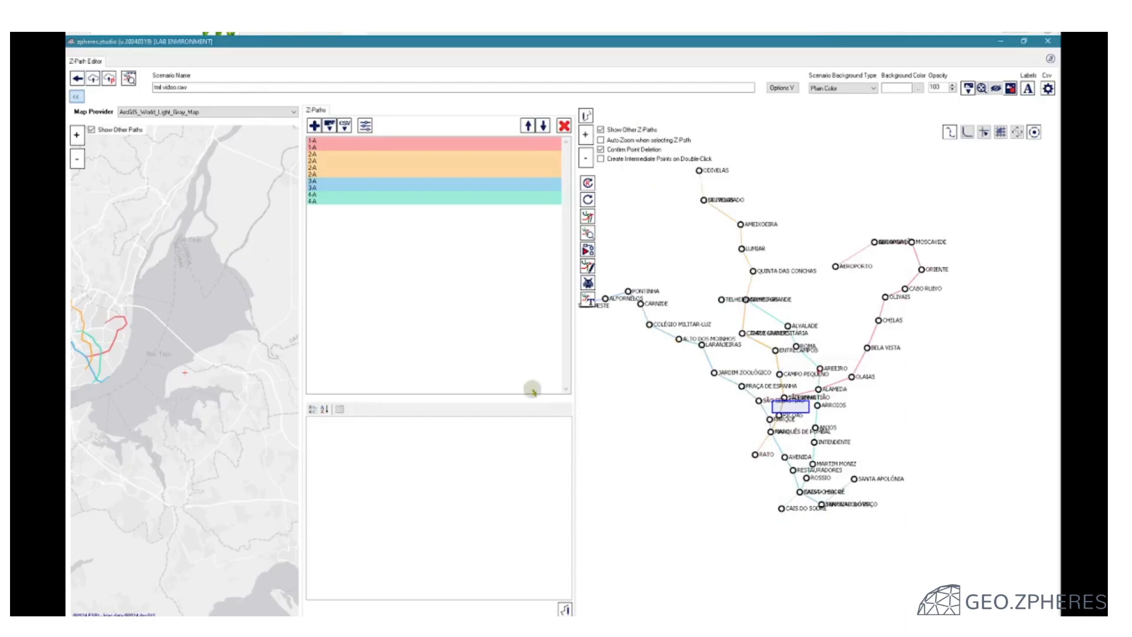
scroll(182, 374, "up", 1)
scroll(184, 372, "up", 1)
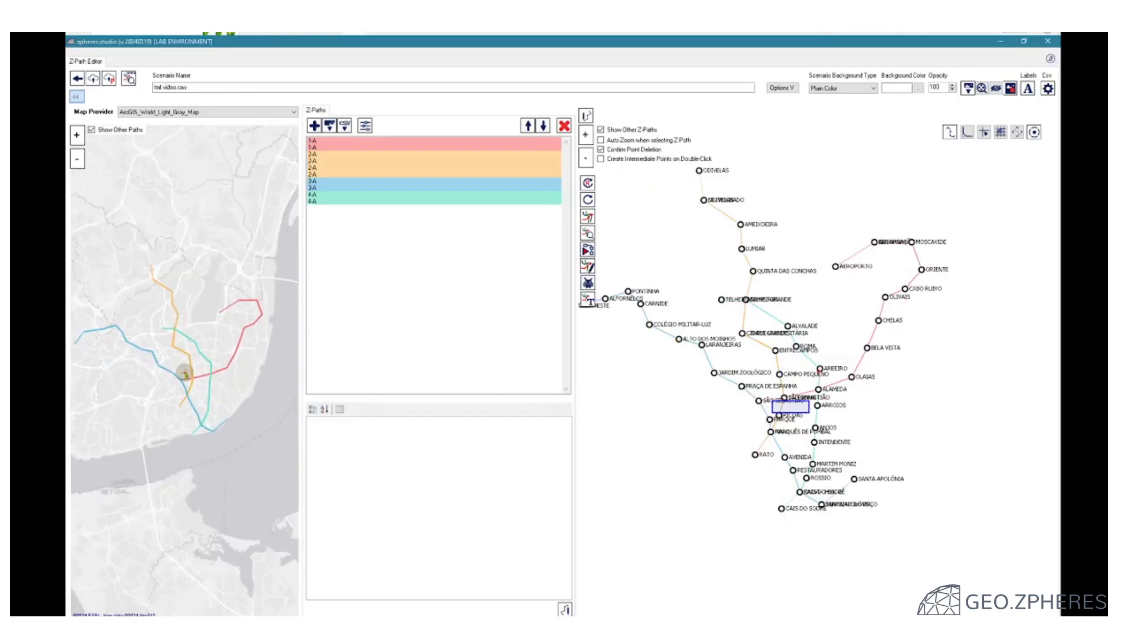
scroll(184, 373, "up", 3)
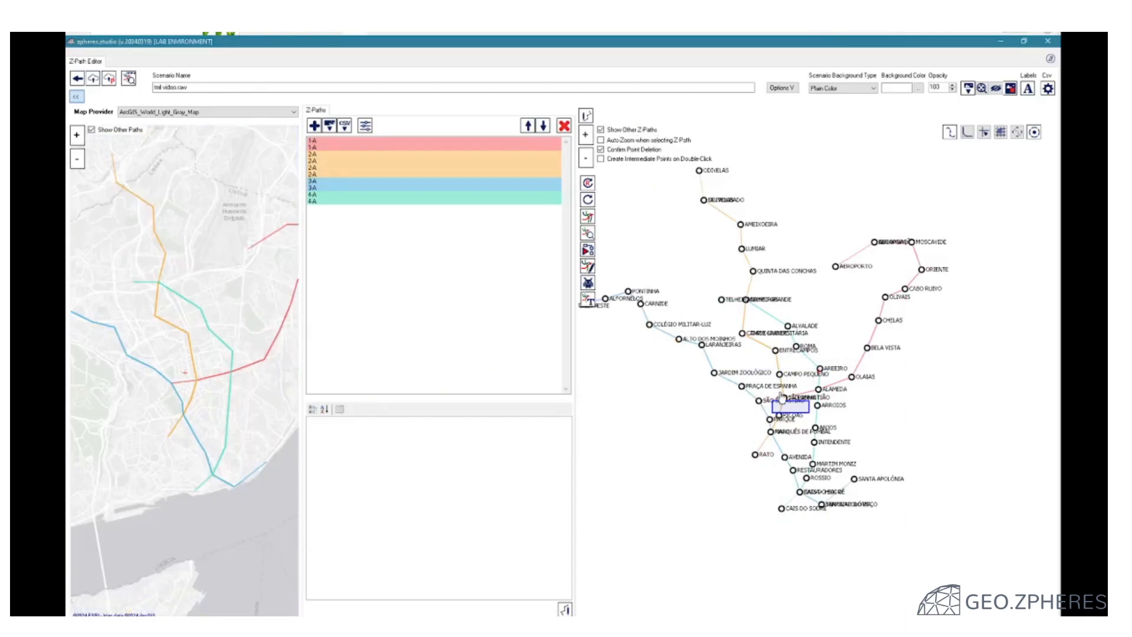
left_click_drag(726, 413, 778, 435)
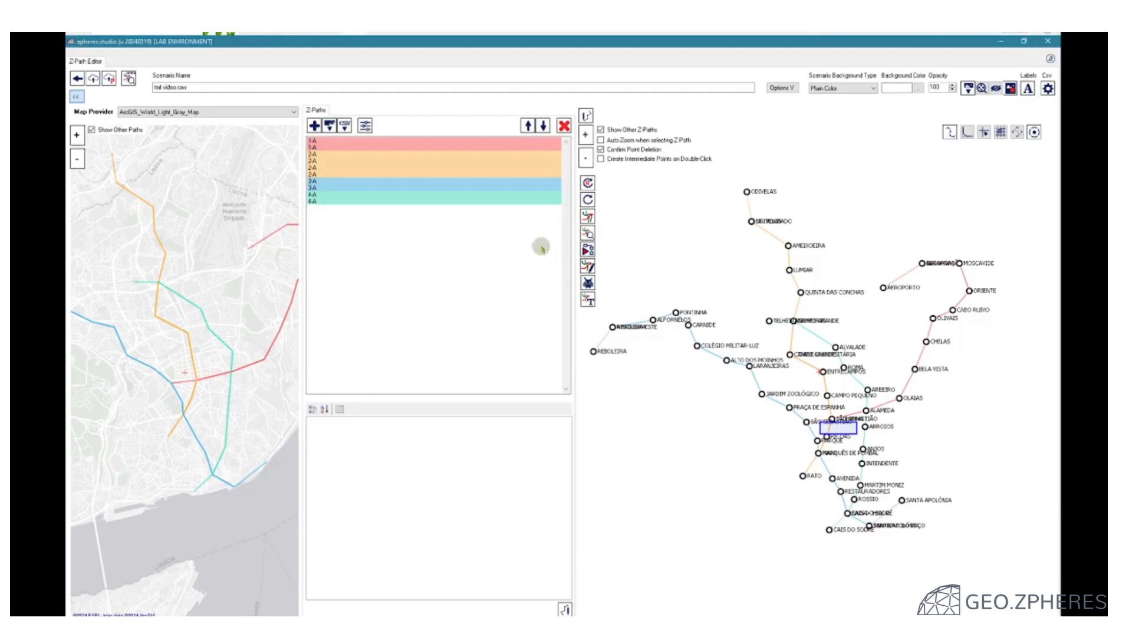
Step: Inspect the properties of paths 1-A and 2-A, including the Campo Grande stop on 2-A and its route type options
left_click(393, 142)
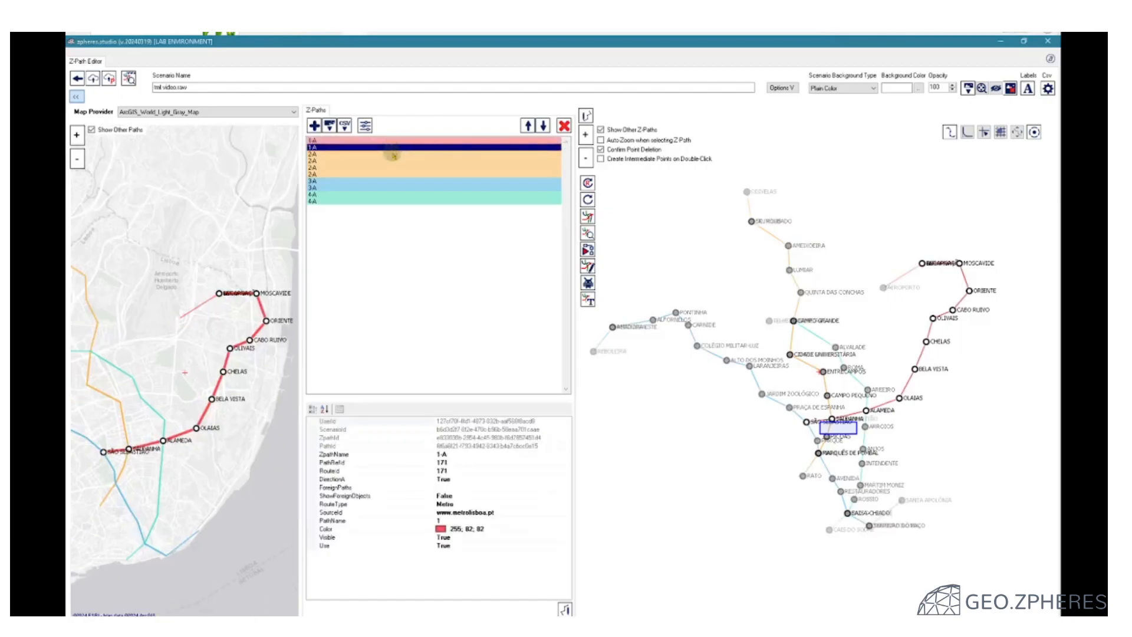
left_click(392, 153)
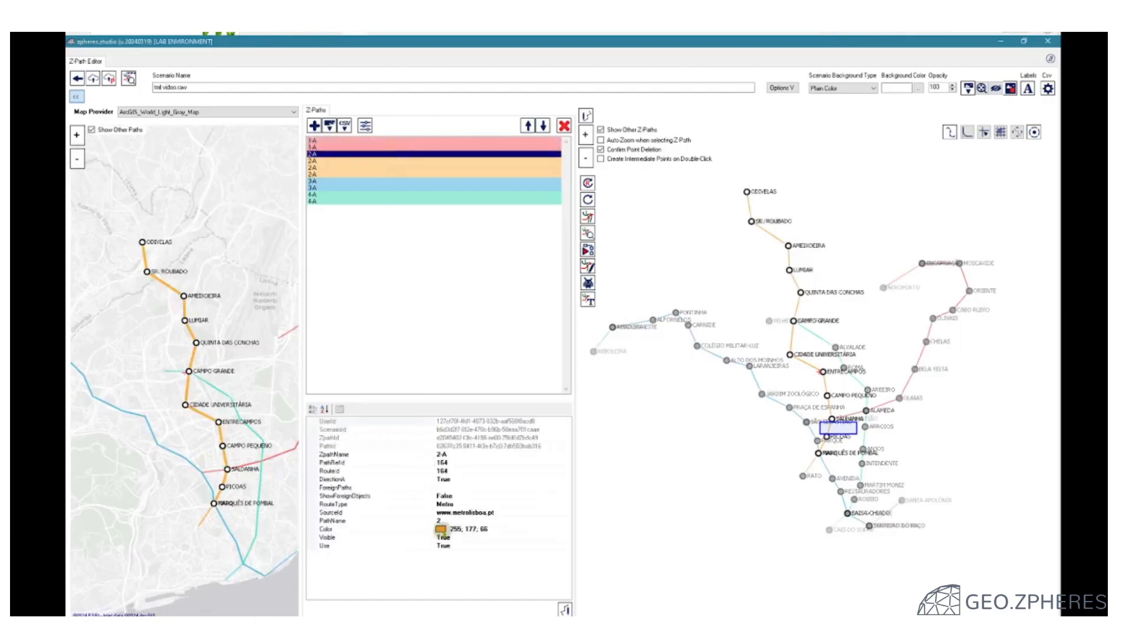
double_click(370, 157)
left_click(369, 190)
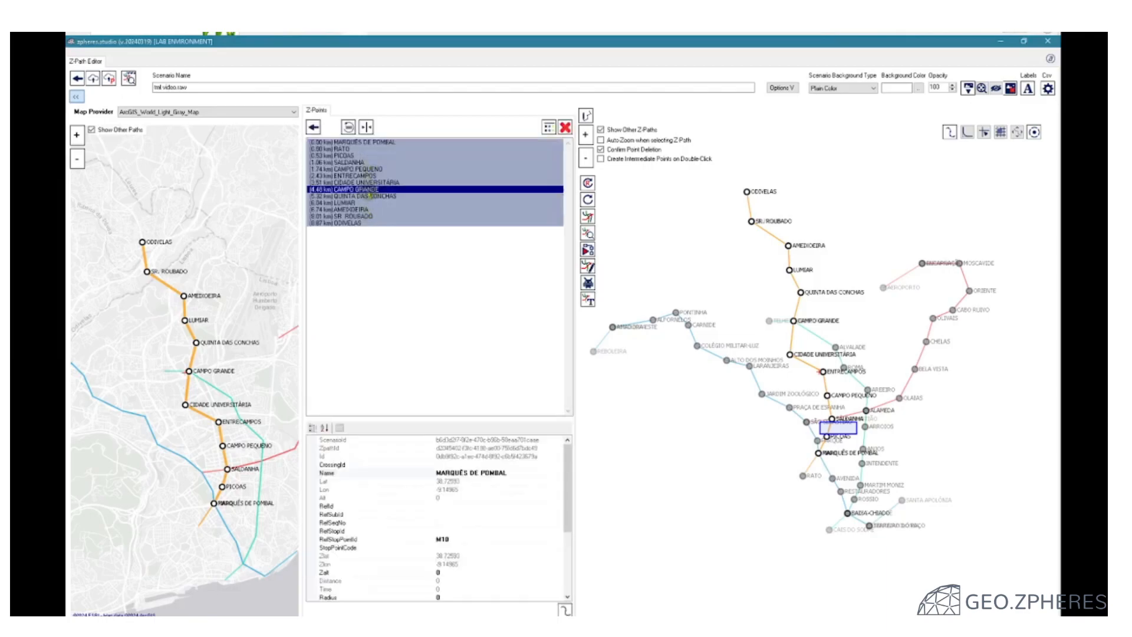
left_click_drag(565, 490, 560, 439)
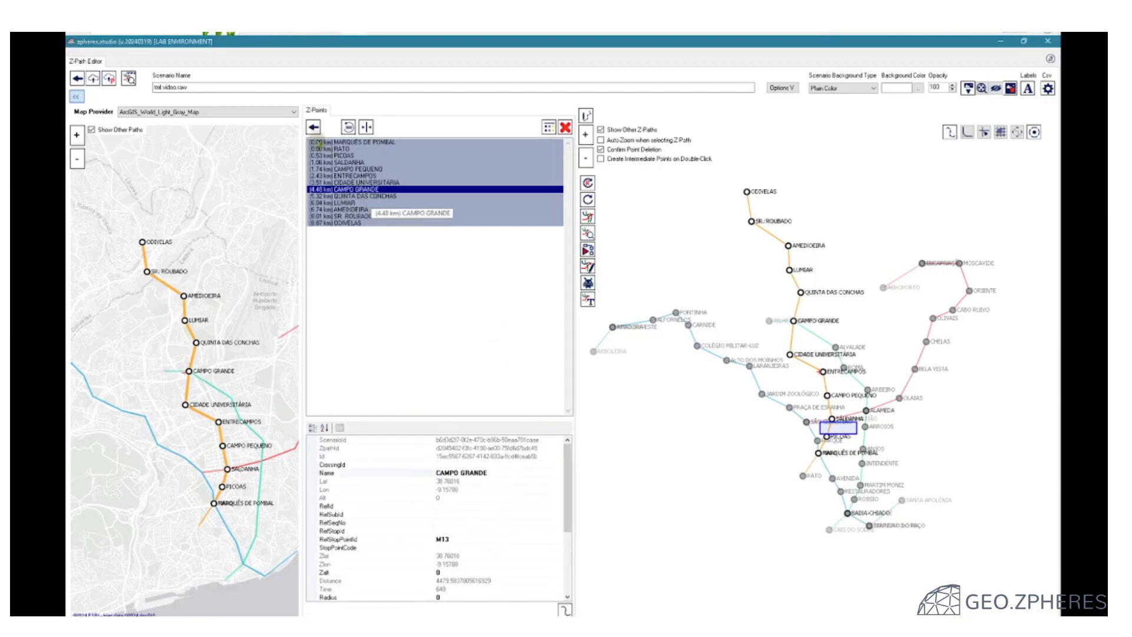
left_click(313, 127)
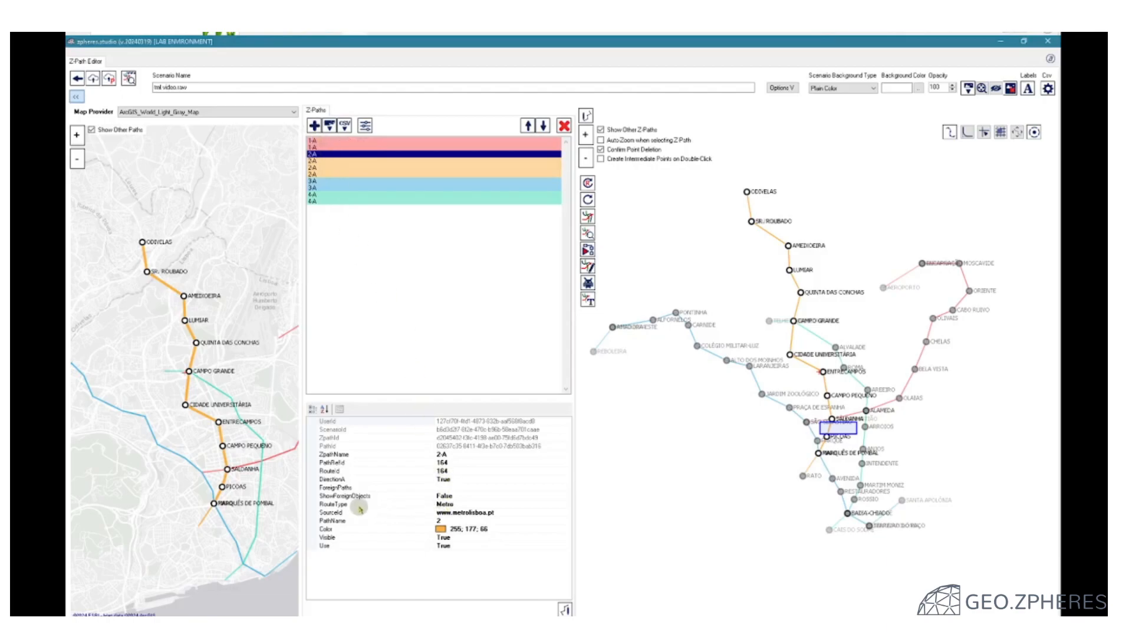
left_click(360, 506)
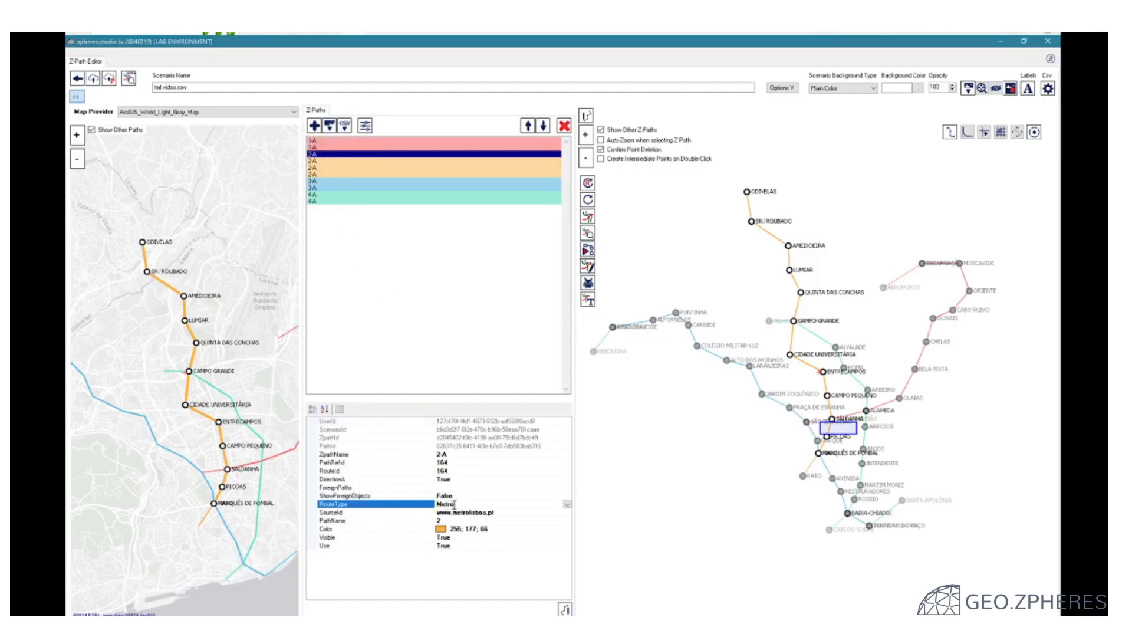
left_click(567, 504)
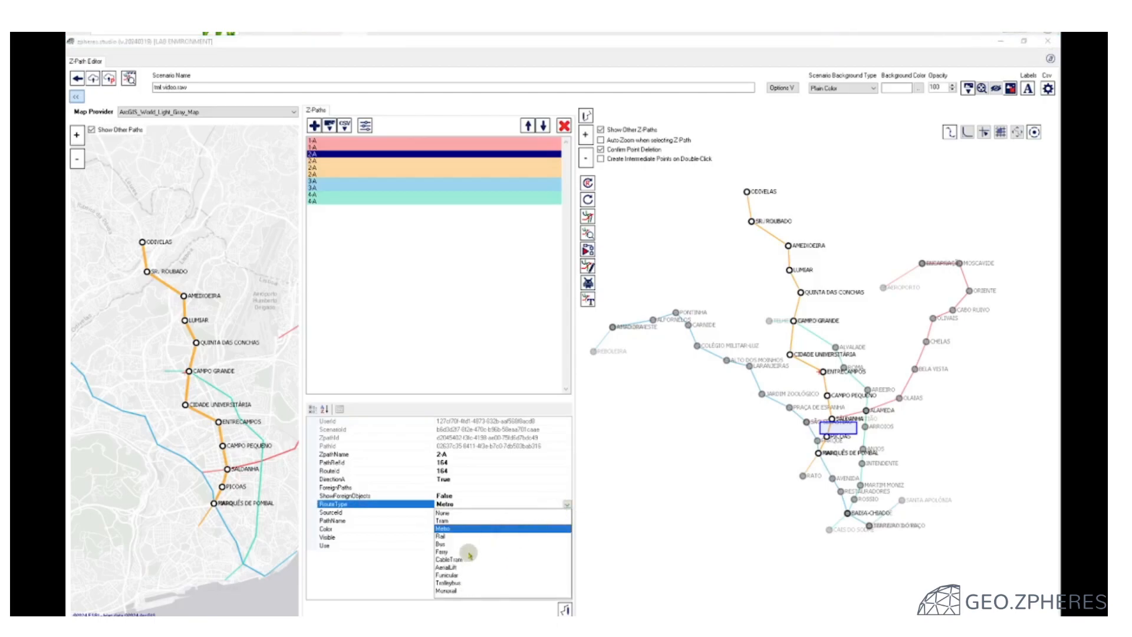
left_click(567, 504)
left_click(660, 476)
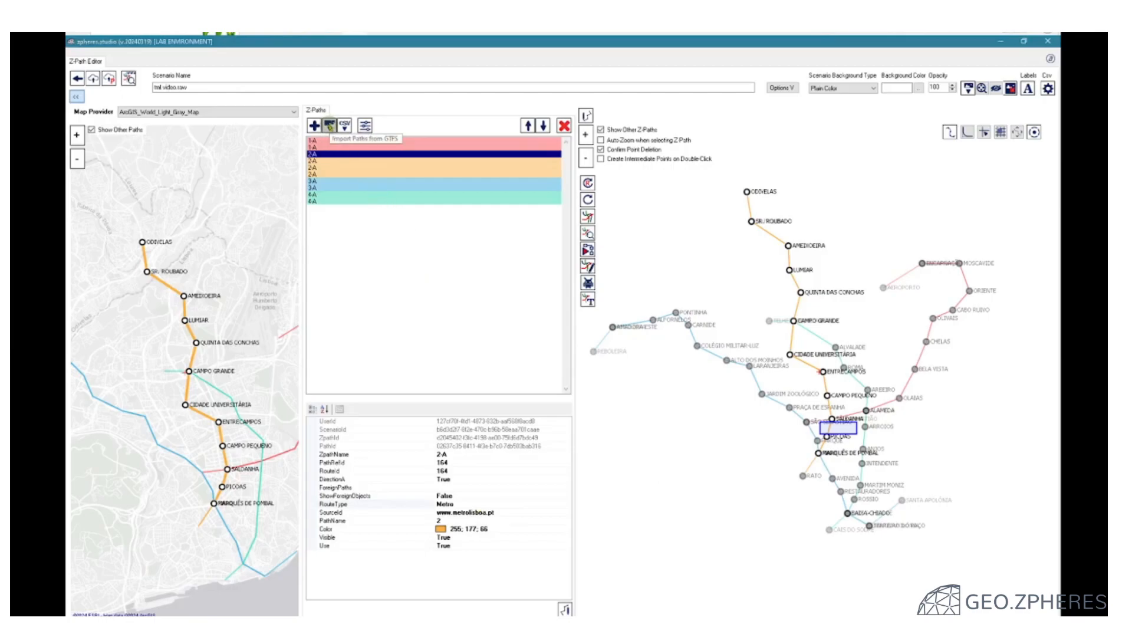
Step: Load the remote Video.Bus.Partial data source into the scenario's GTFS import
left_click(330, 127)
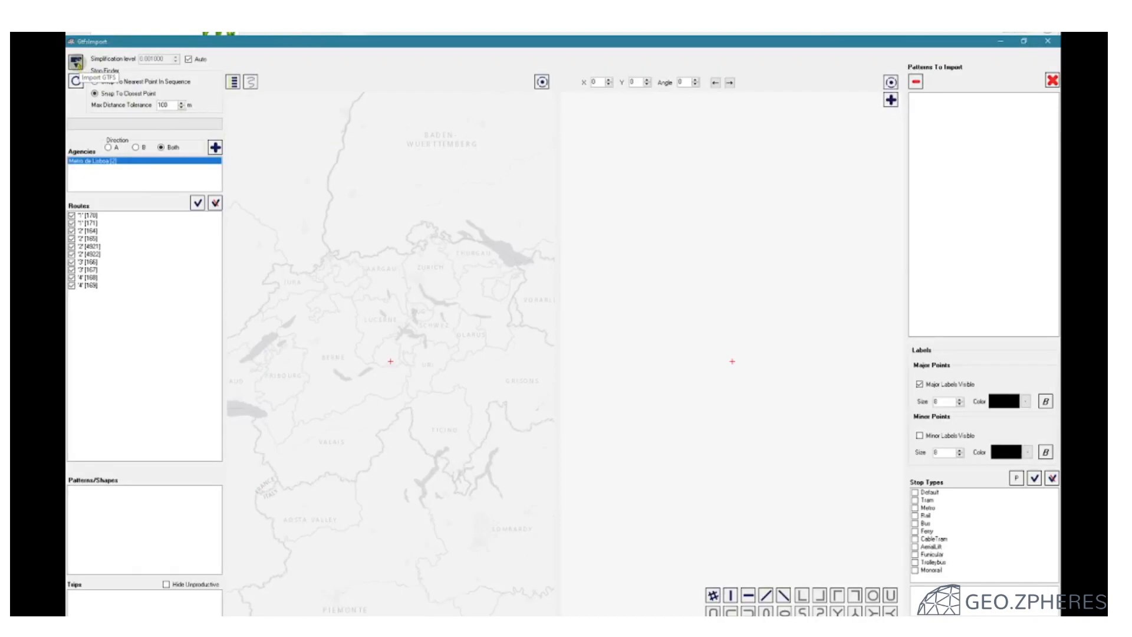
left_click(78, 66)
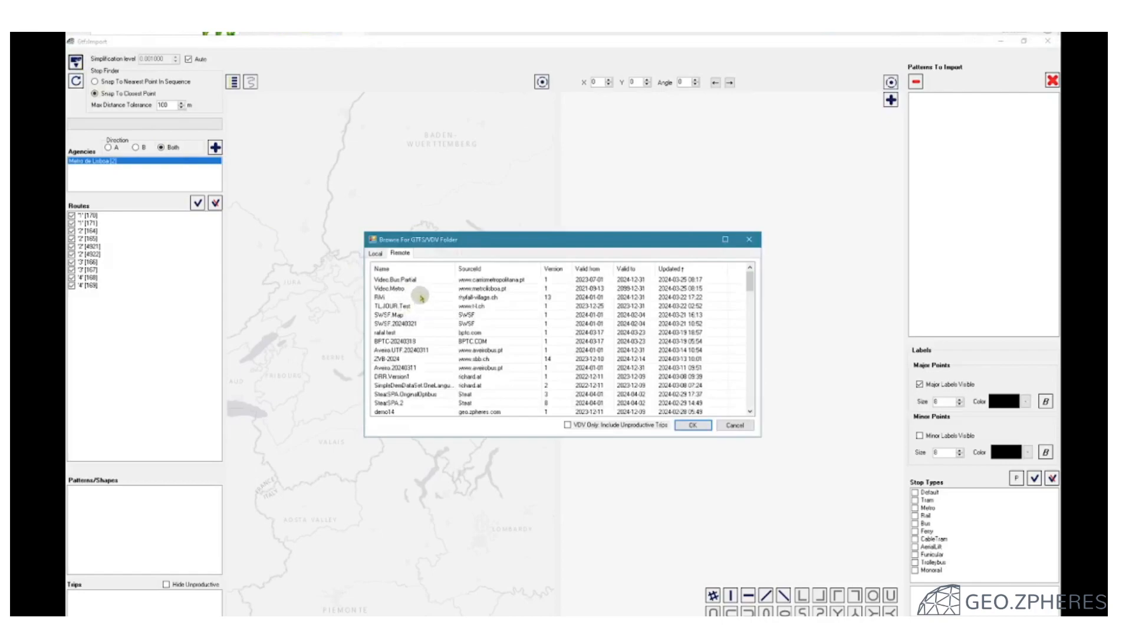
left_click(414, 280)
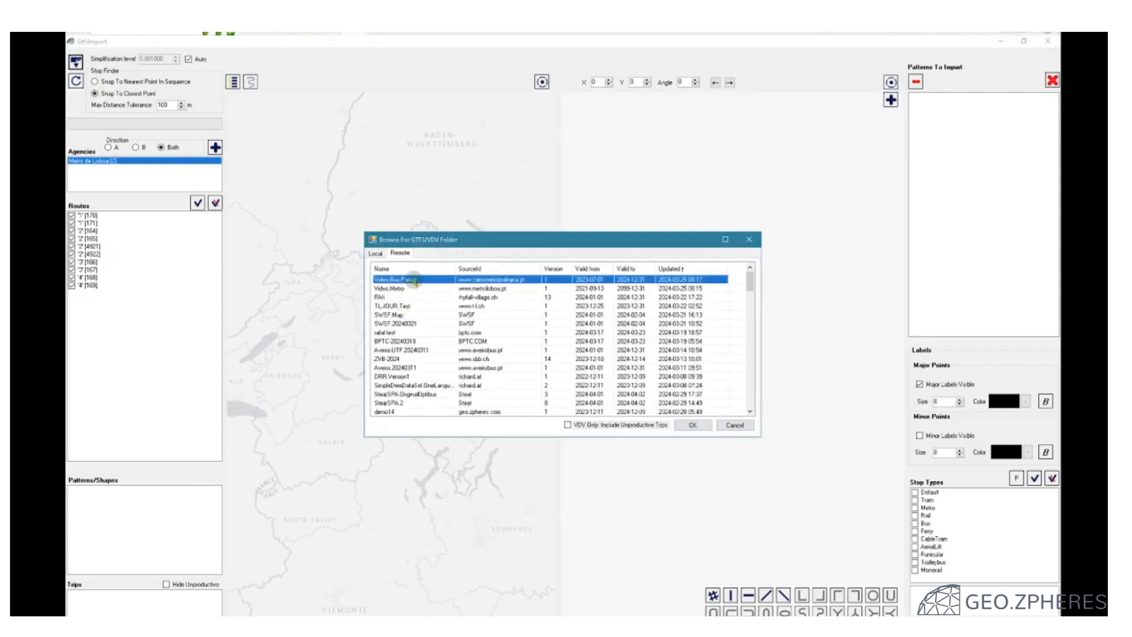
left_click(695, 425)
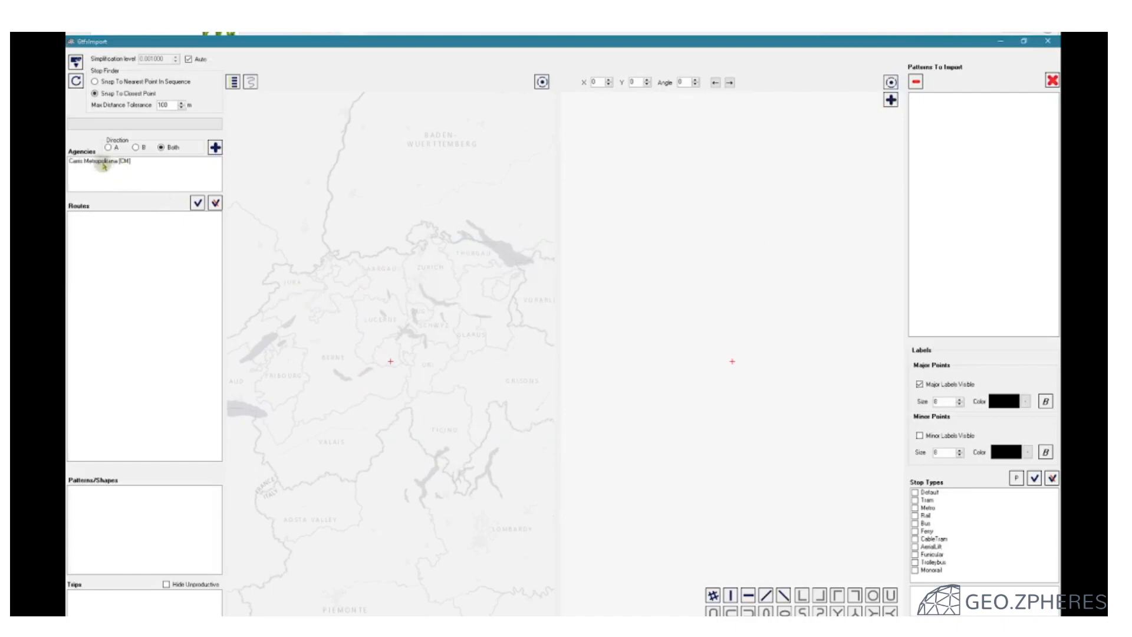
Step: Preview the patterns of routes 4701 and 4702 of the Carris Metropolitana agency on the maps
left_click(111, 161)
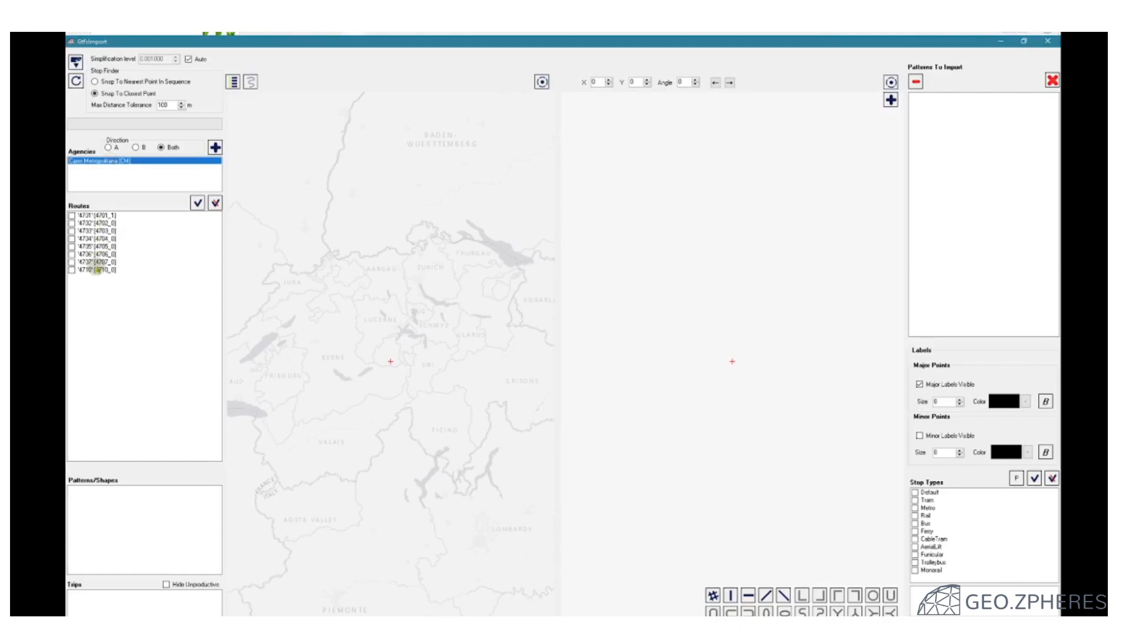
left_click(89, 215)
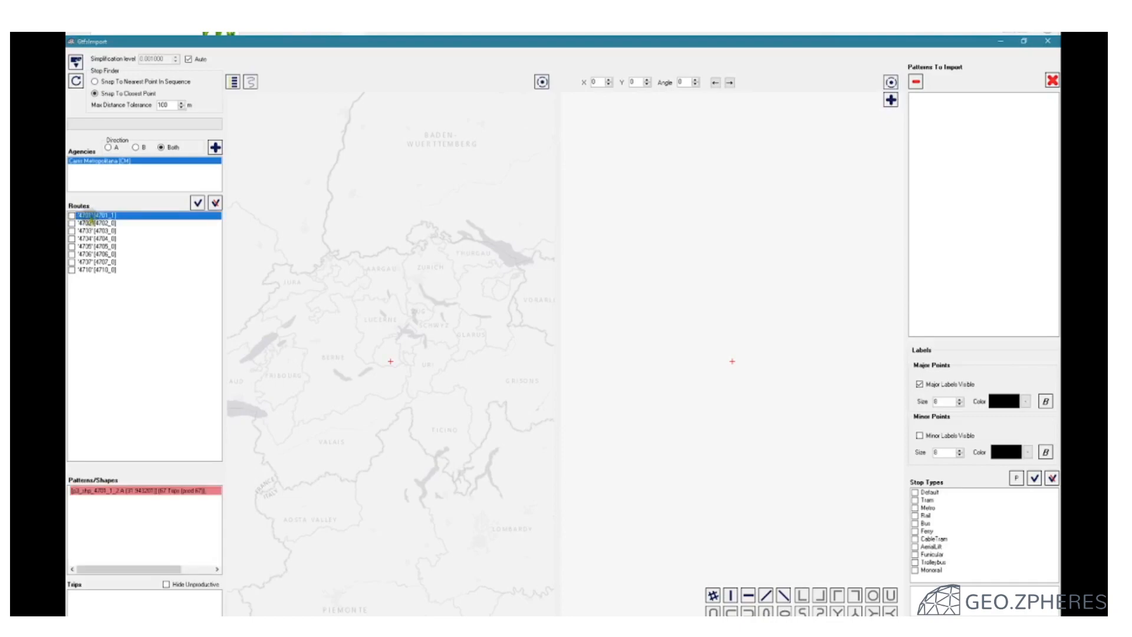
left_click(92, 224)
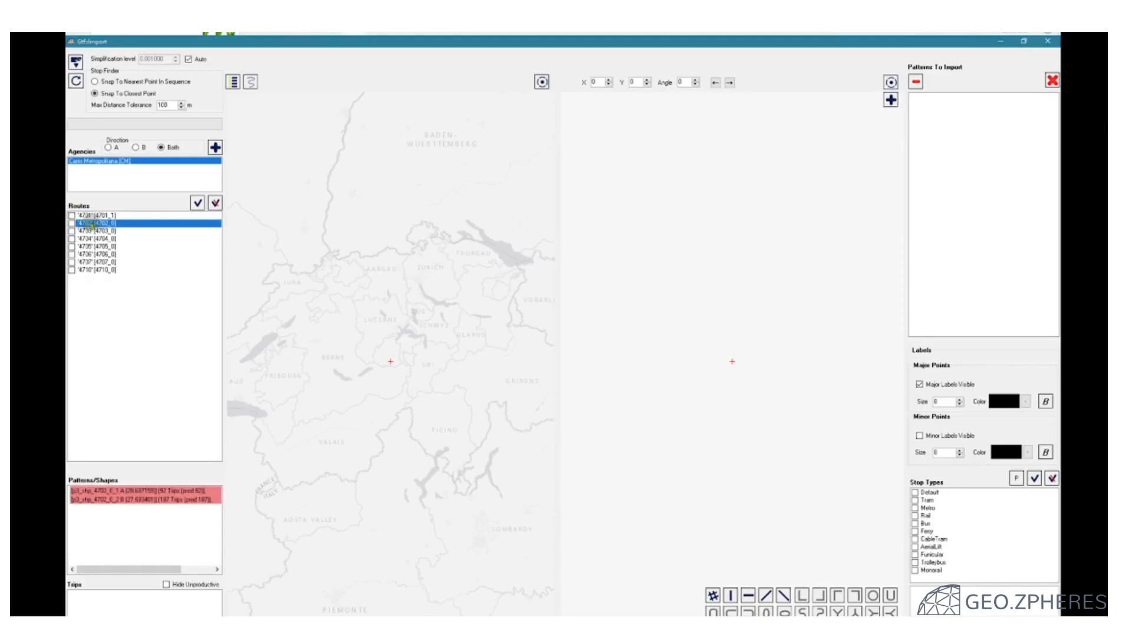
left_click(92, 215)
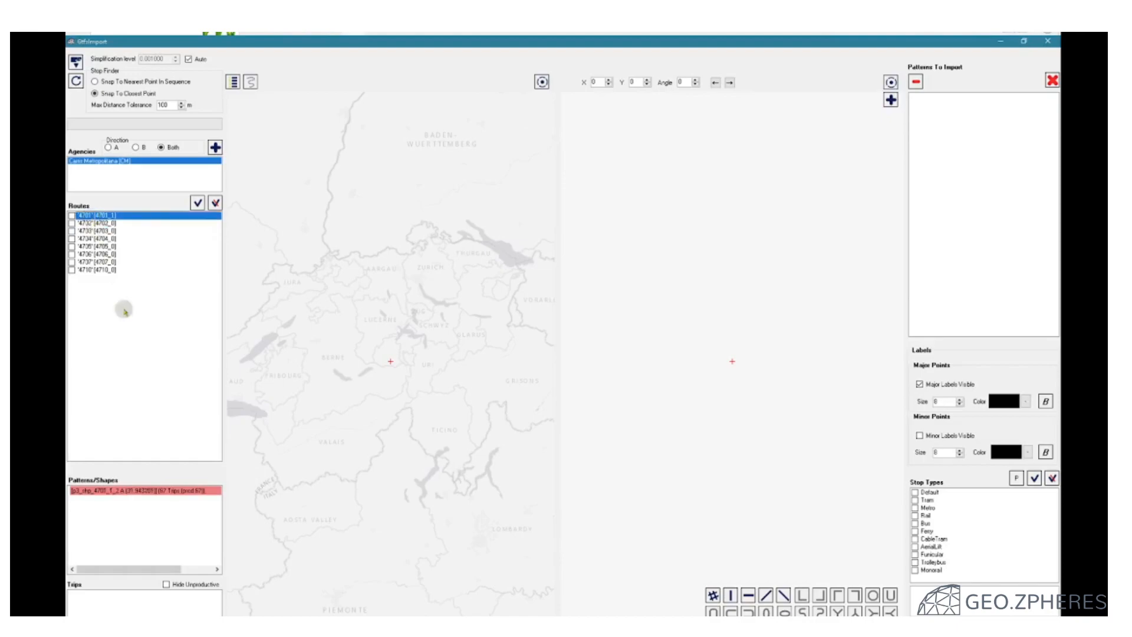
left_click(173, 491)
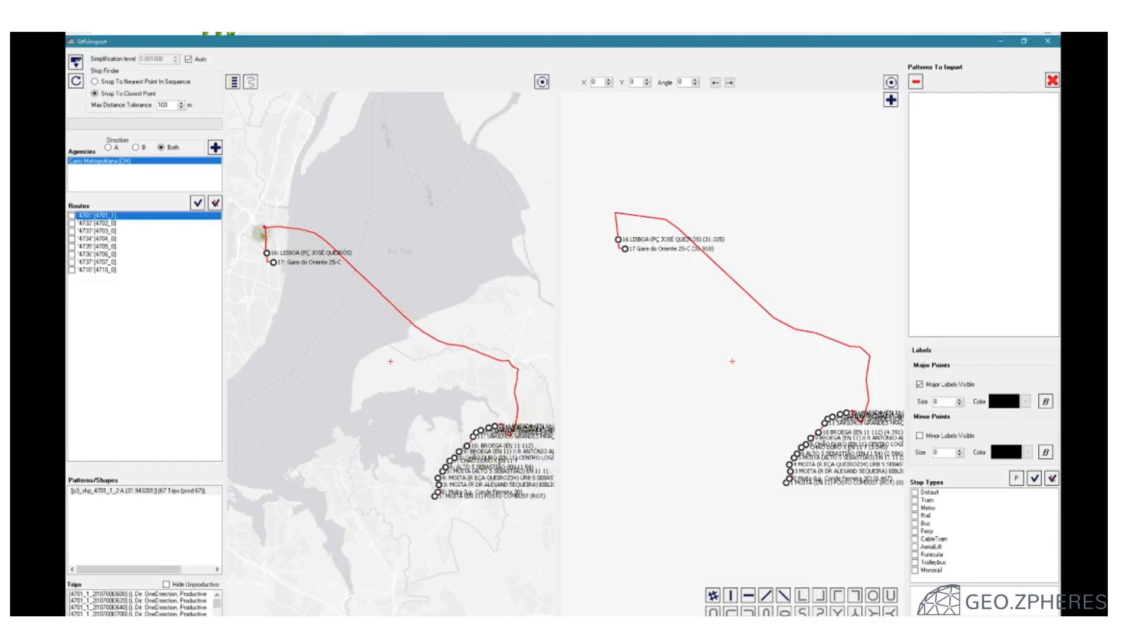
left_click(96, 224)
left_click(143, 491)
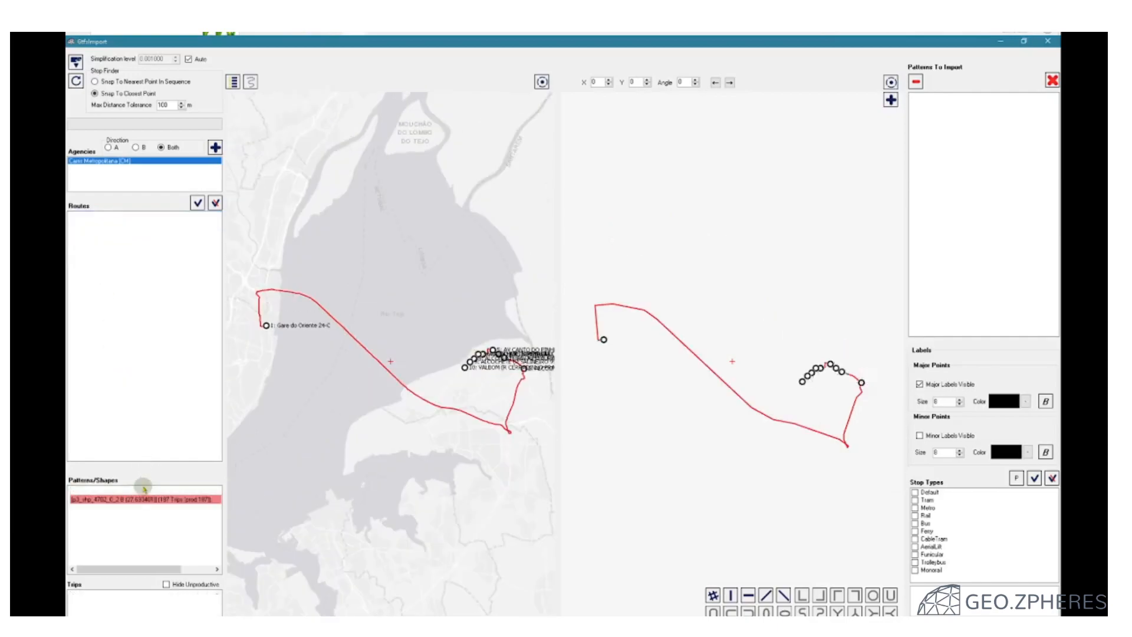
left_click(144, 500)
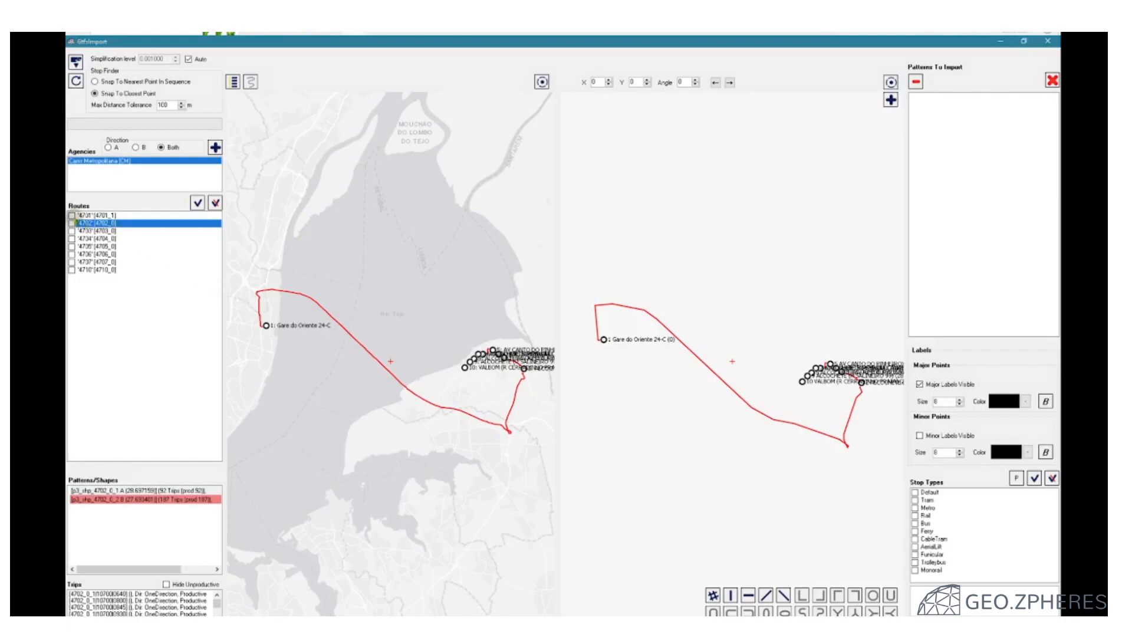
Step: Import Carris Metropolitana routes 4701, 4702 and 4703 in both directions, and compare the properties of paths 4701-A and 4-A
left_click(71, 216)
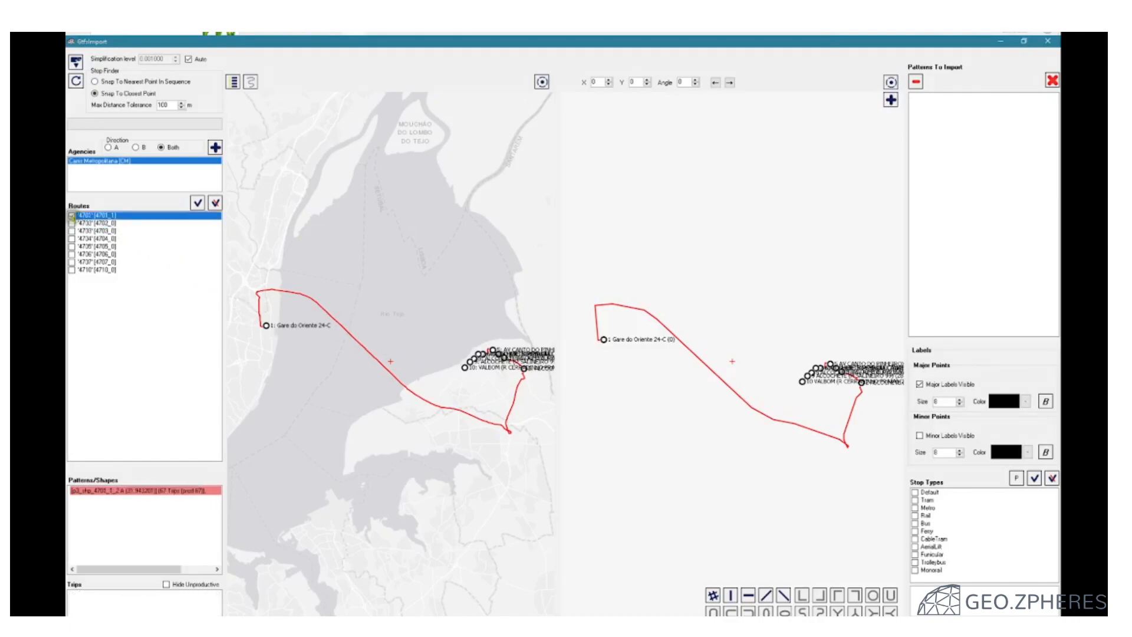
left_click(72, 224)
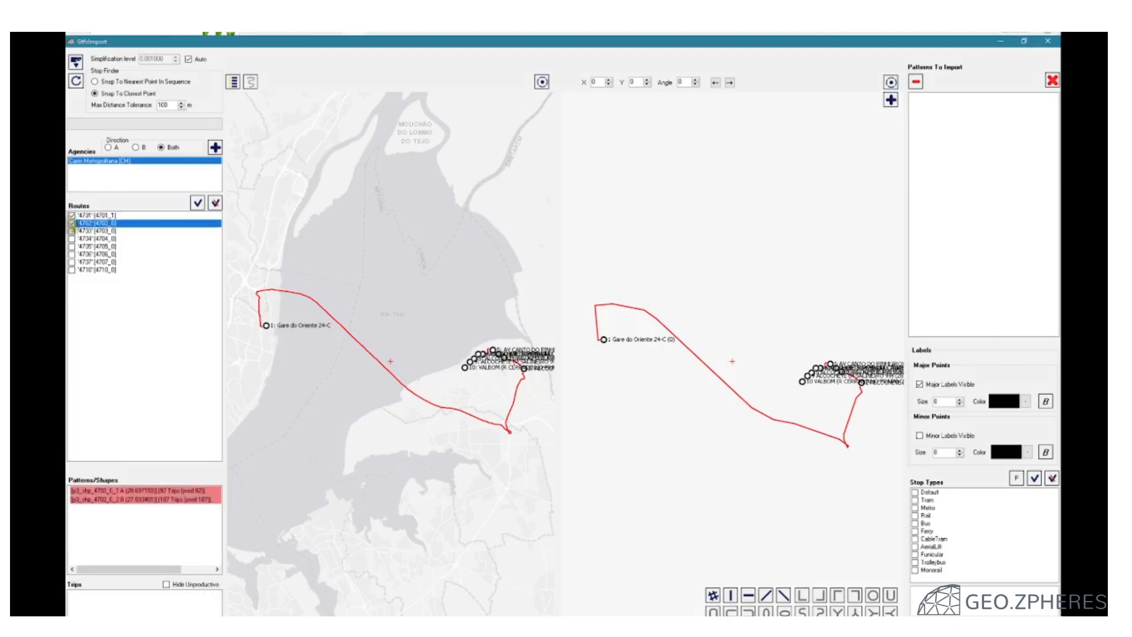
left_click(72, 231)
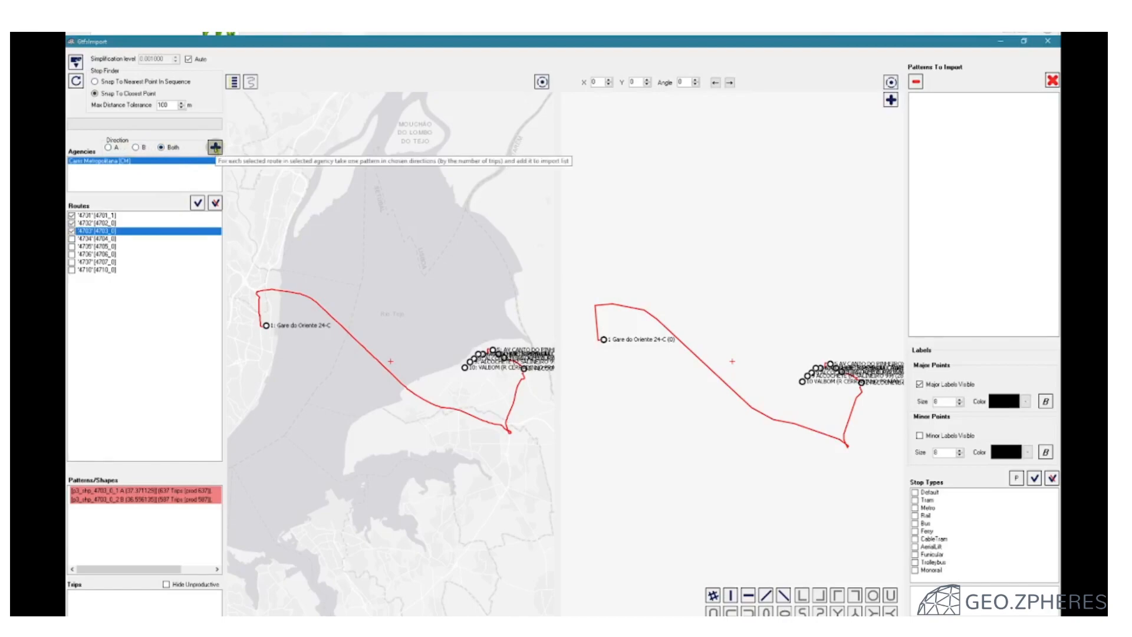
left_click(214, 148)
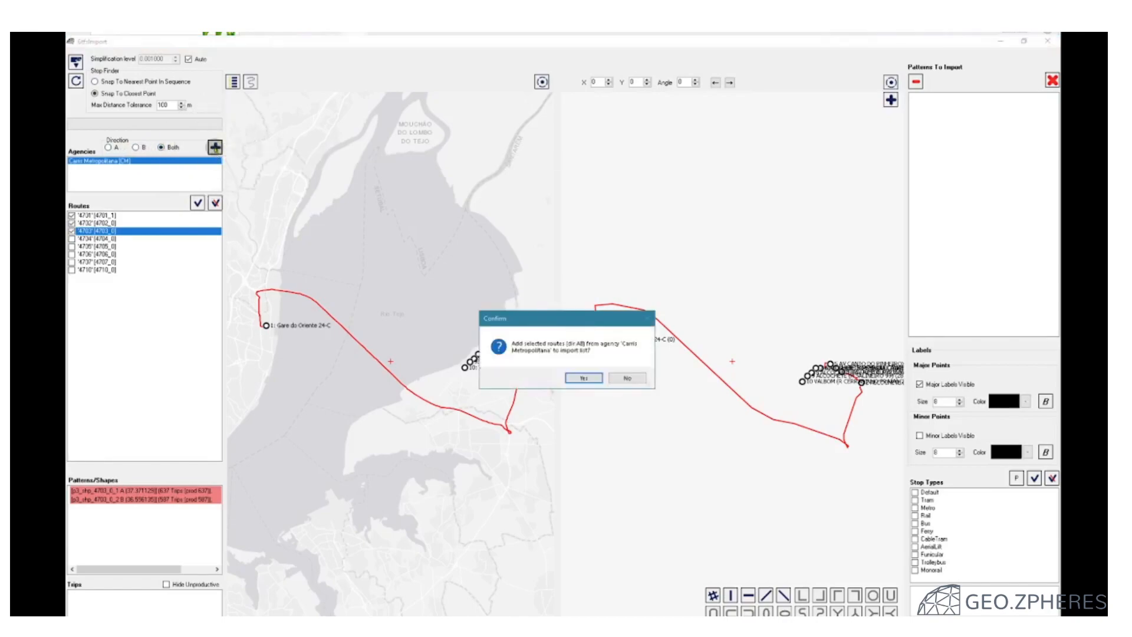
left_click(584, 377)
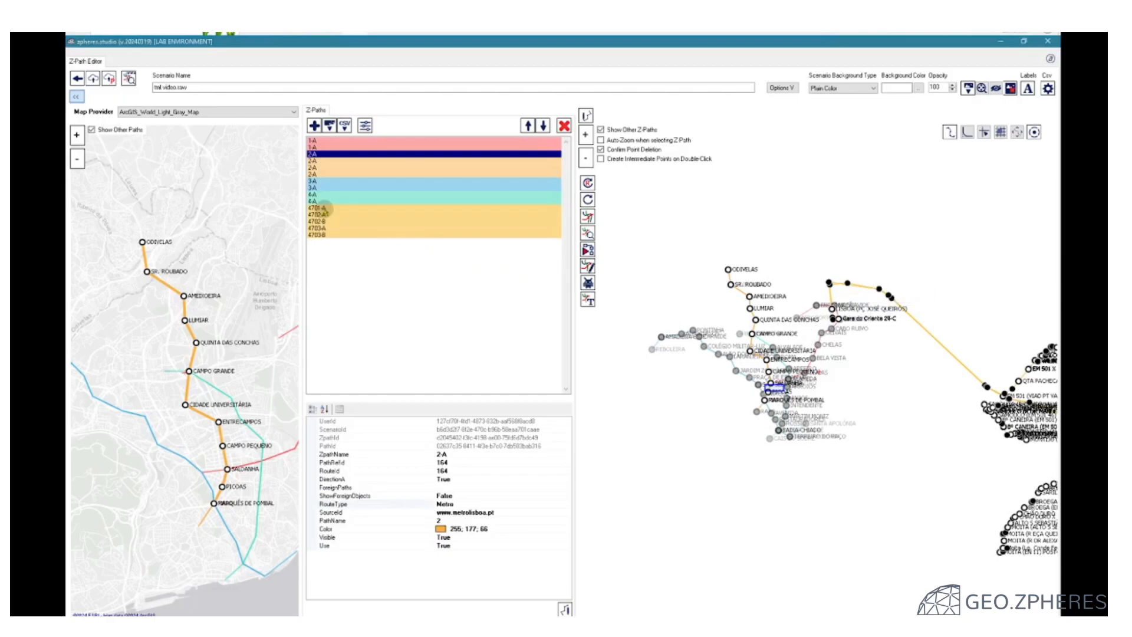
left_click(318, 207)
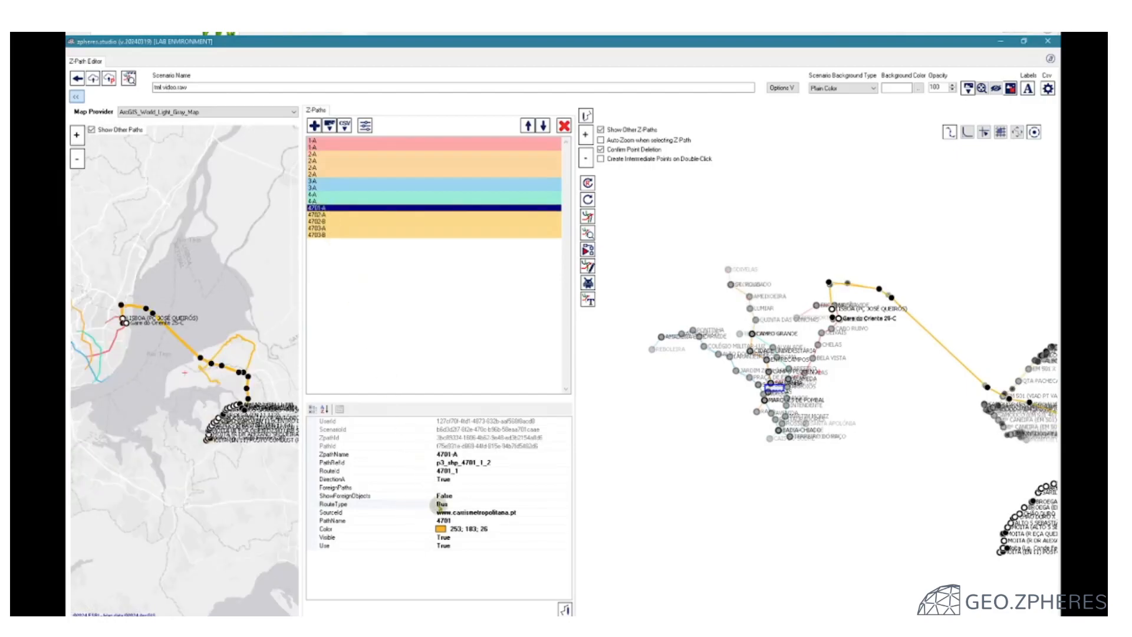
left_click(373, 201)
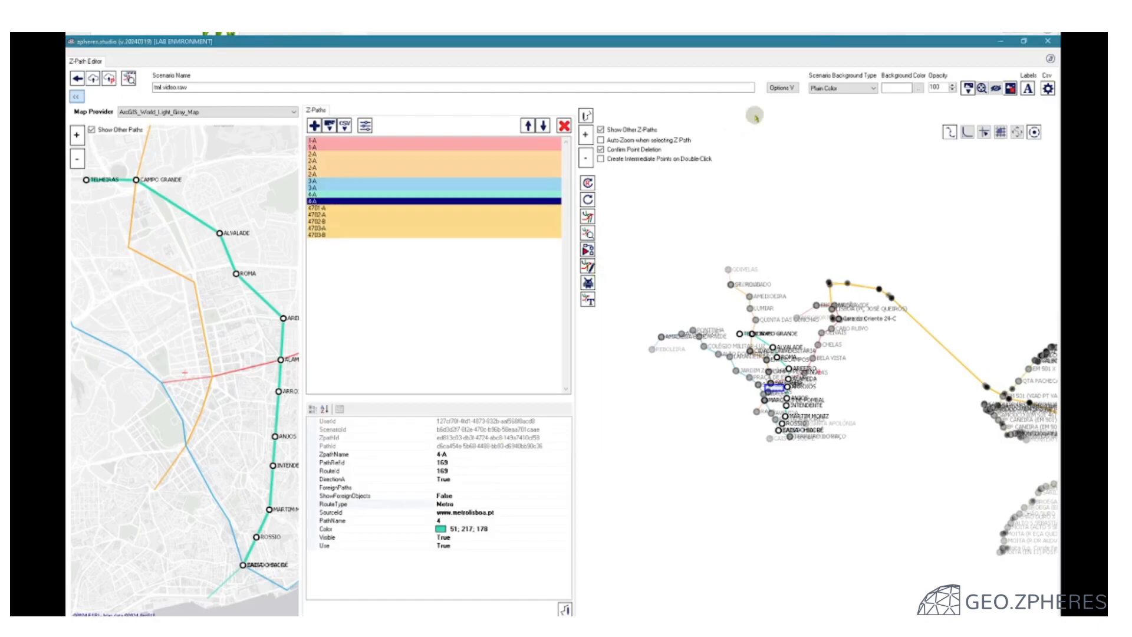
Step: Set the scenario's horizontal and vertical paddings to 1% and override the canvas size with 4200 px width and 2970 px height
left_click(793, 88)
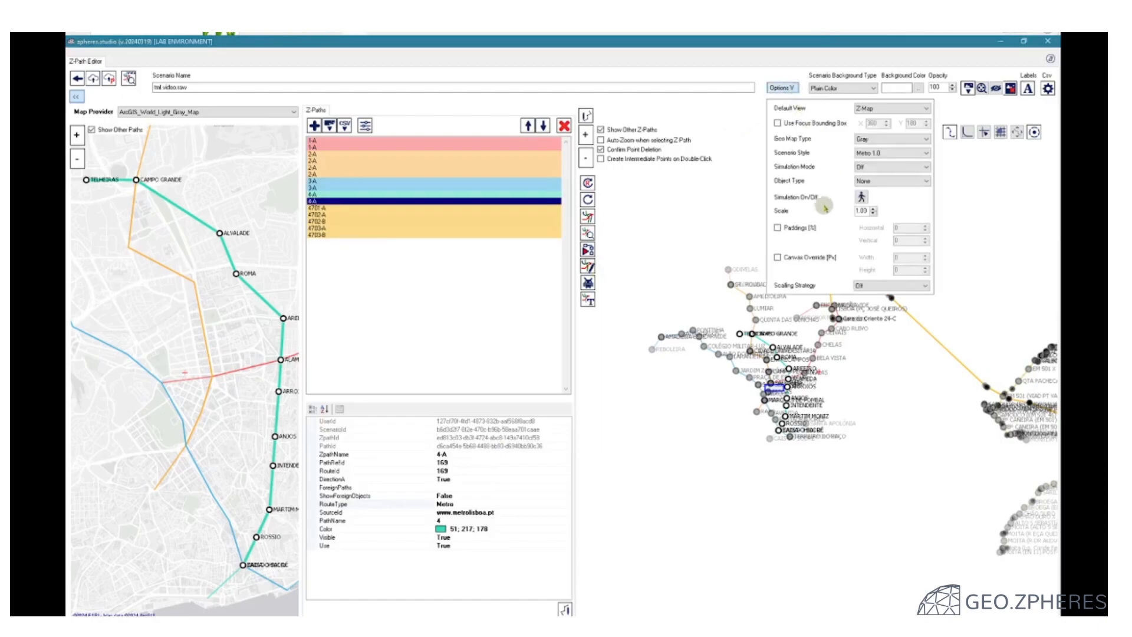
left_click(786, 232)
type("1")
left_click_drag(899, 228, 867, 258)
type("1")
left_click(793, 257)
type("4")
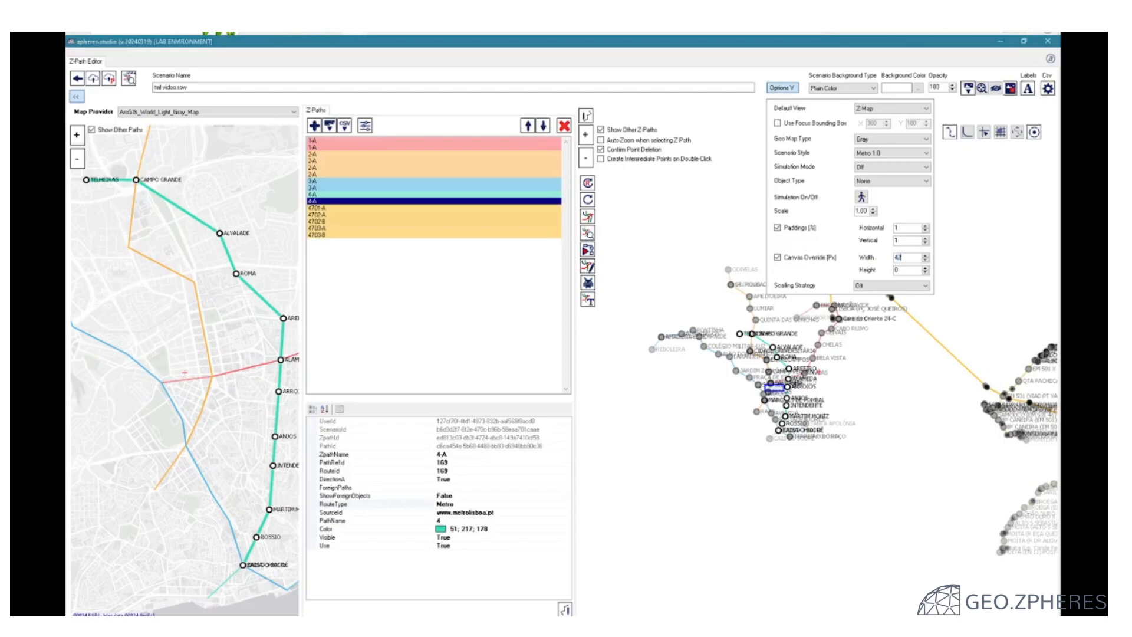
type("297")
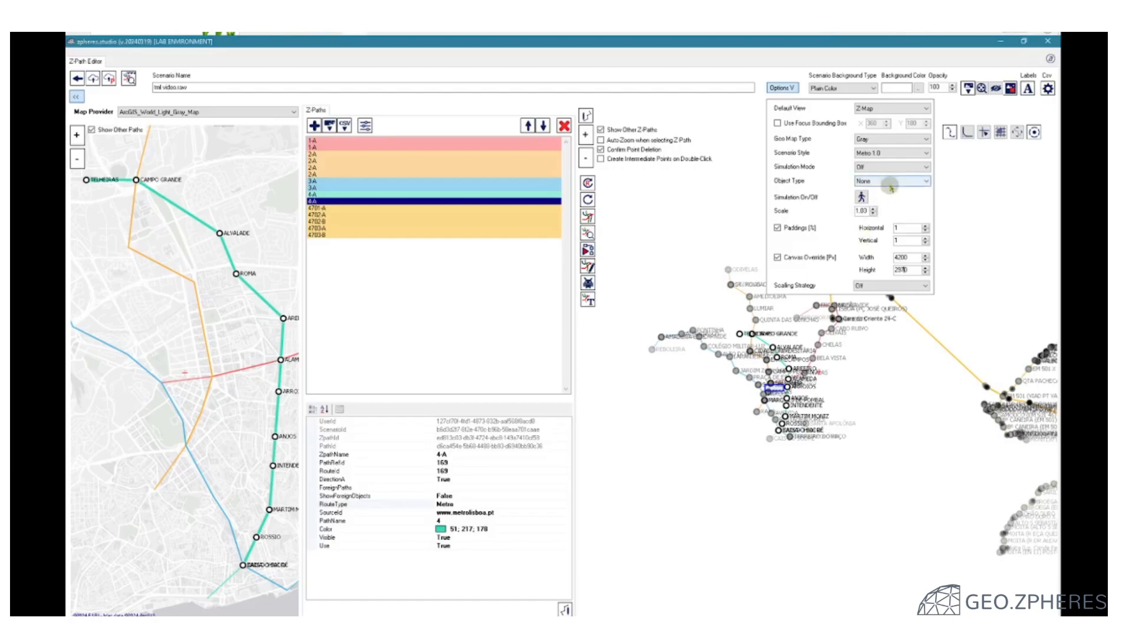
left_click(792, 90)
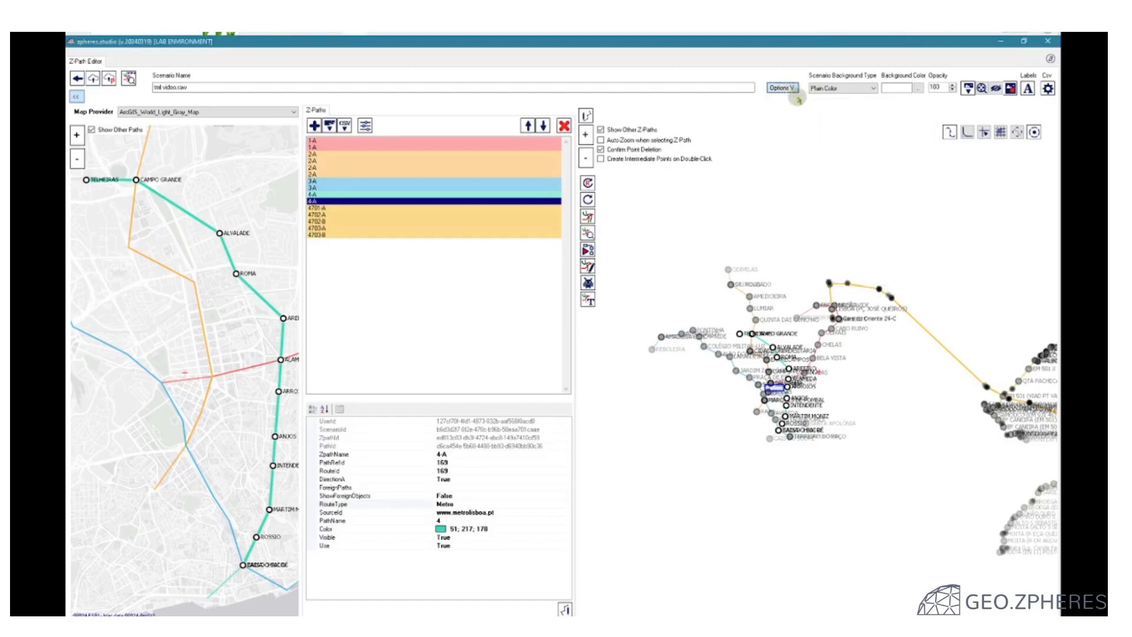
left_click(791, 89)
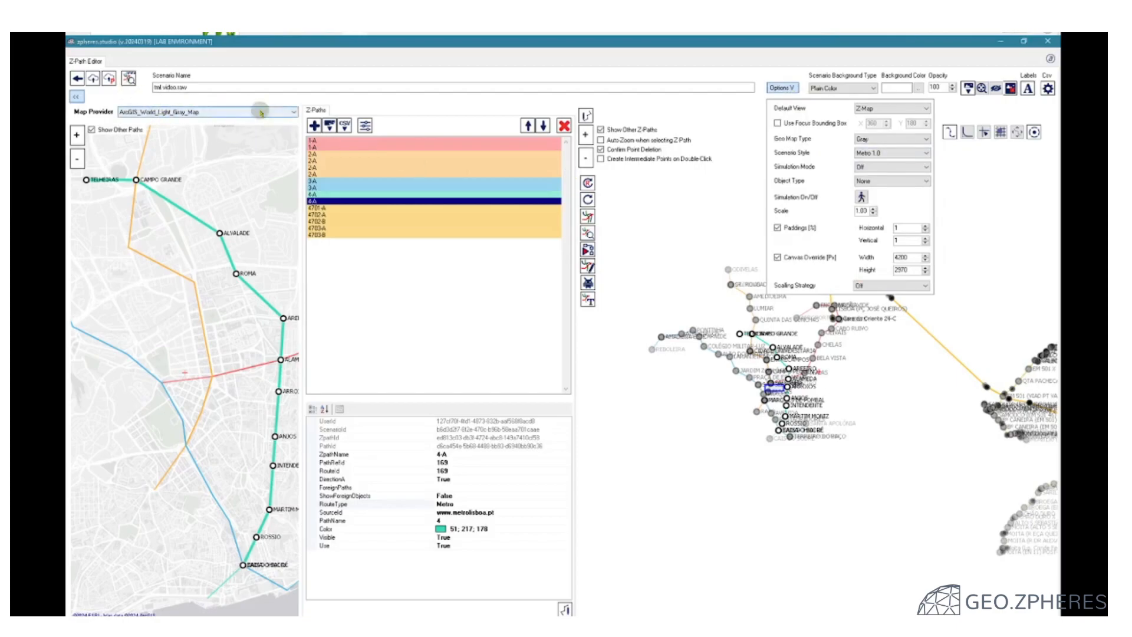
Step: Upload and publish the tml.video.raw scenario with simulated position data, and return to the scenario overview
left_click(793, 89)
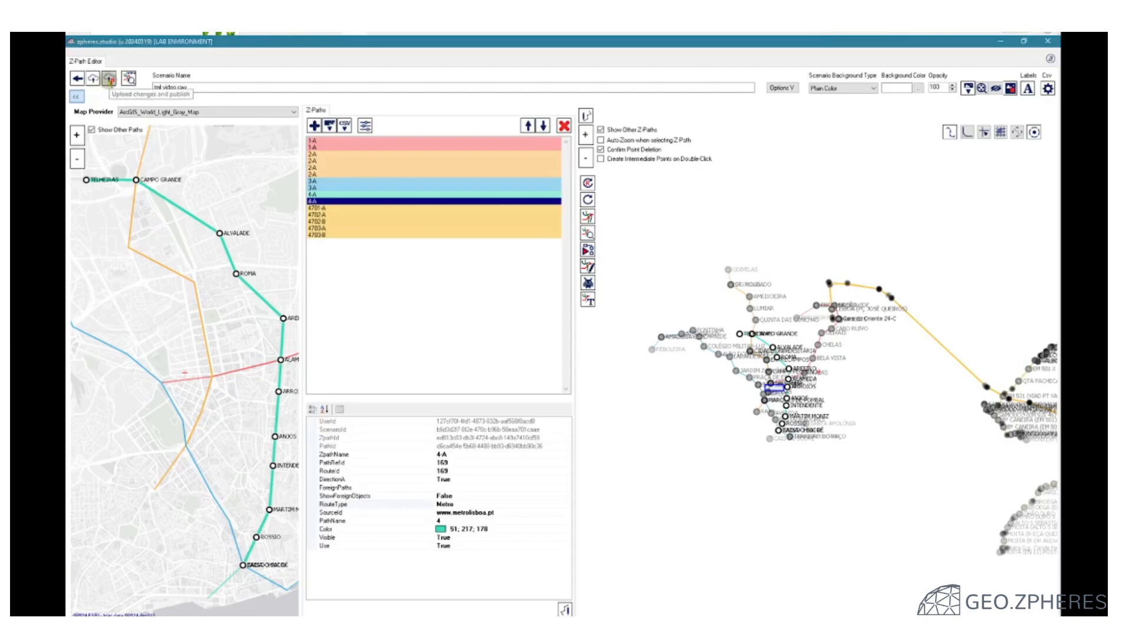
left_click(109, 79)
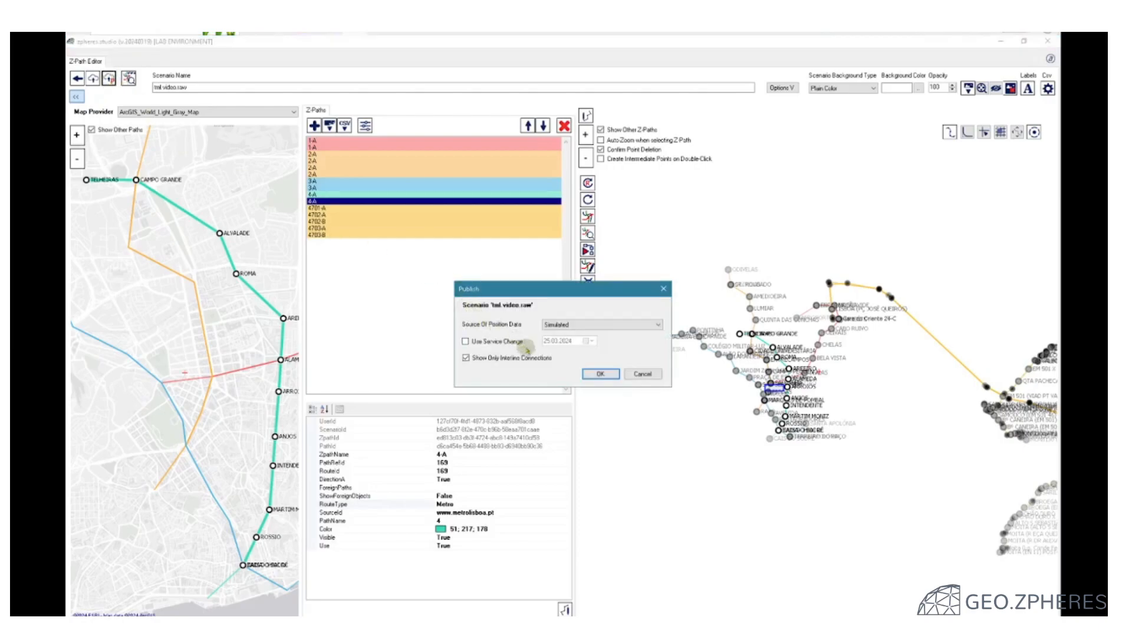
left_click(600, 374)
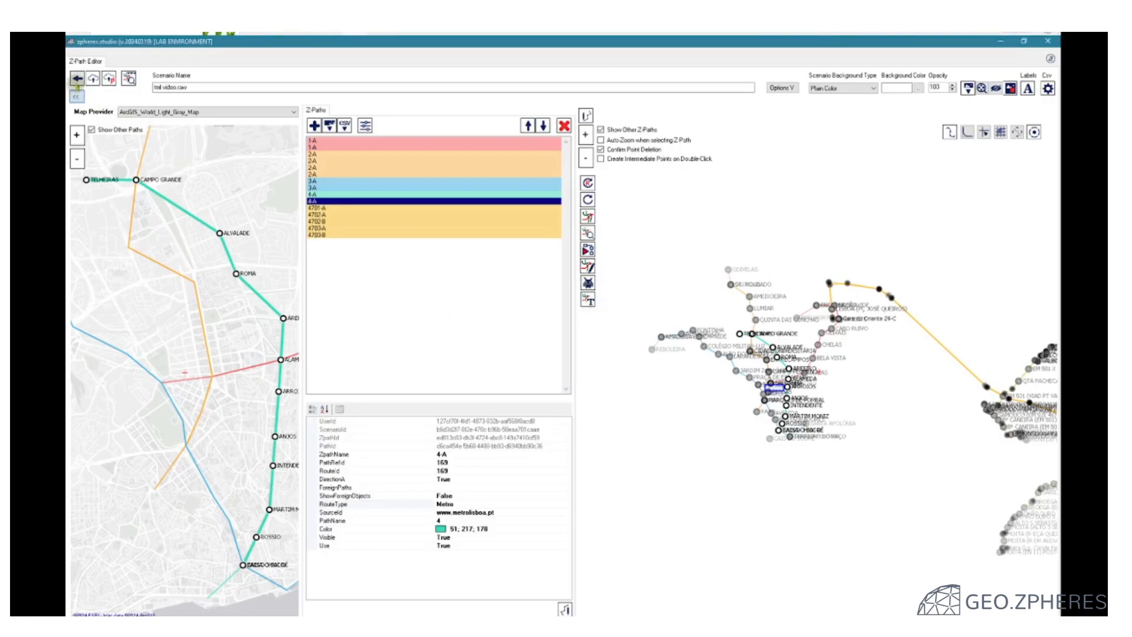
left_click(77, 79)
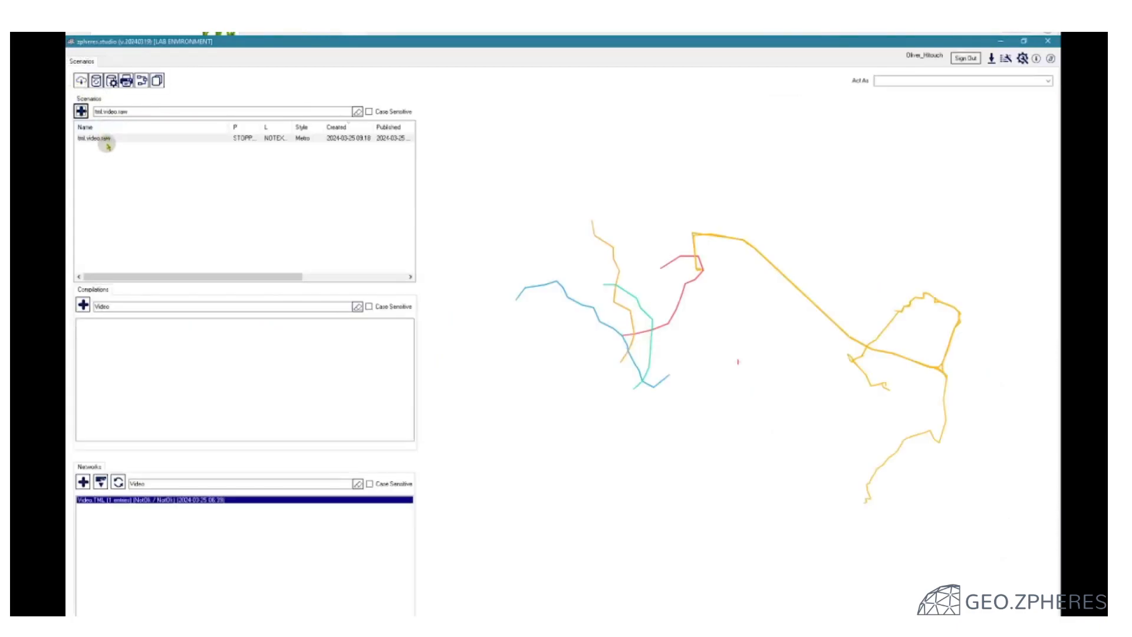
Step: Create a compilation named TML.Video, add the tml.video.raw scenario to it, upload it and filter the compilations by Video
left_click(107, 141)
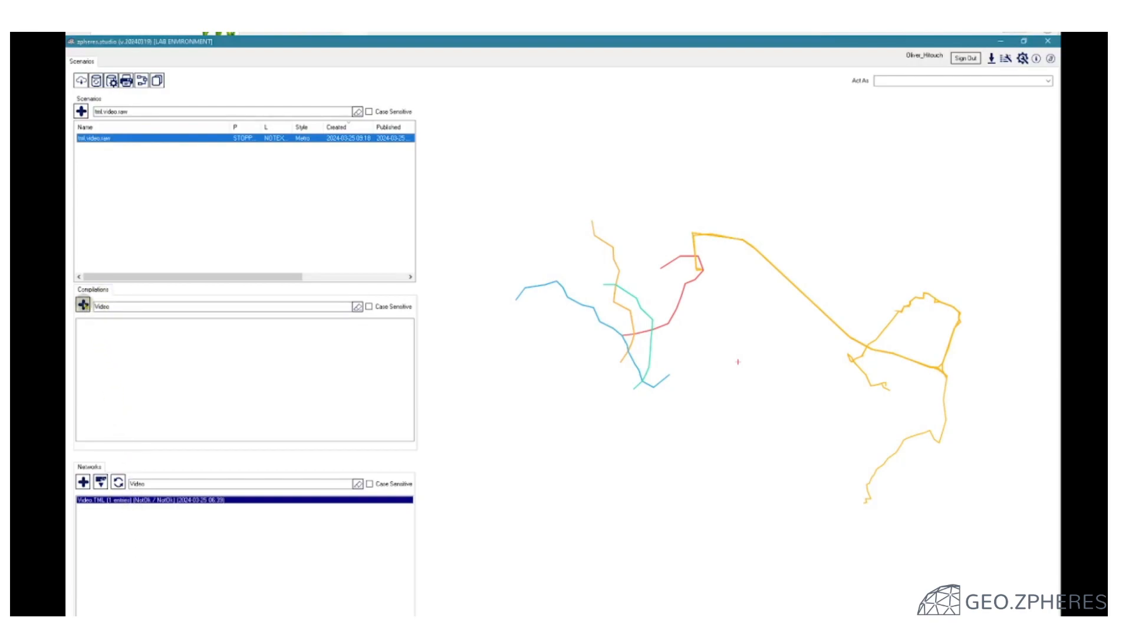
left_click(83, 304)
type("TML.Video")
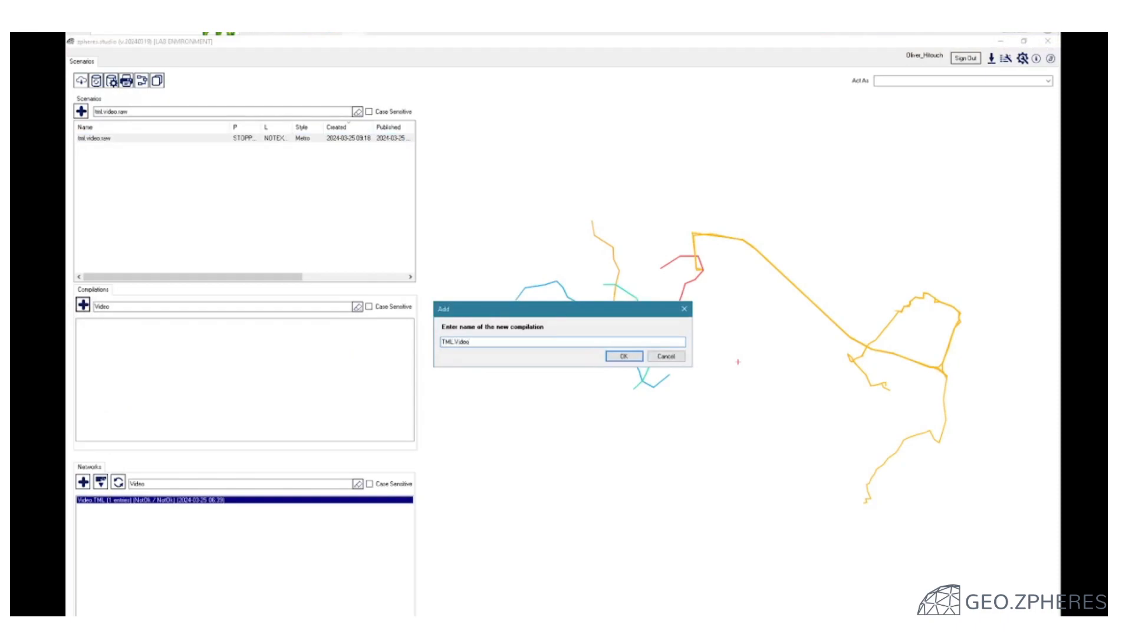
key("Return")
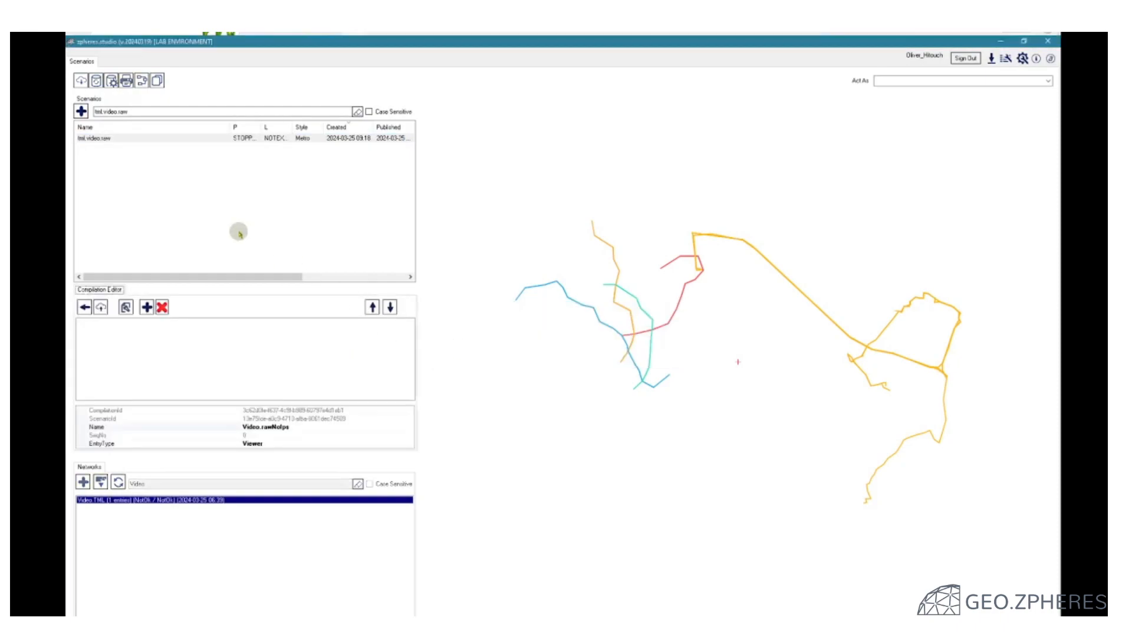
left_click(135, 138)
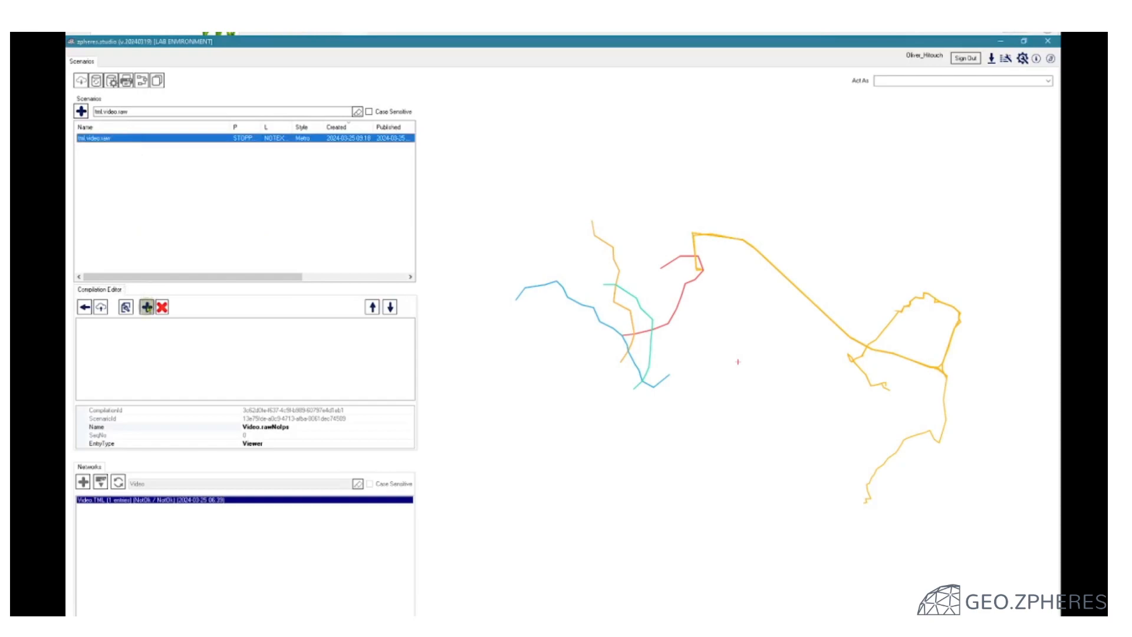
left_click(147, 307)
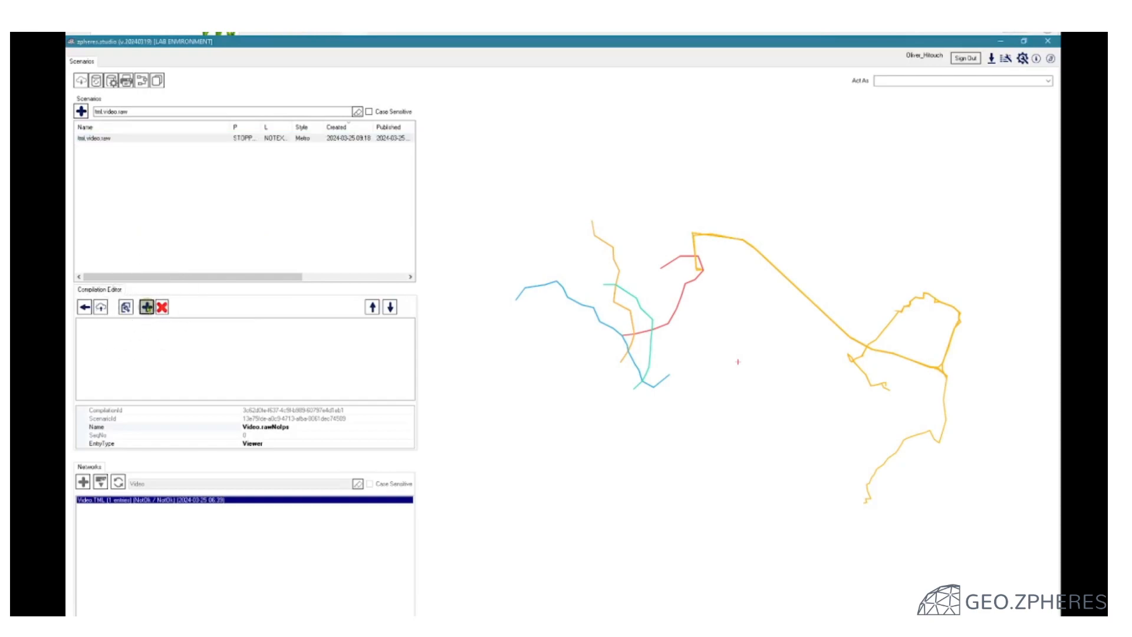
left_click(101, 307)
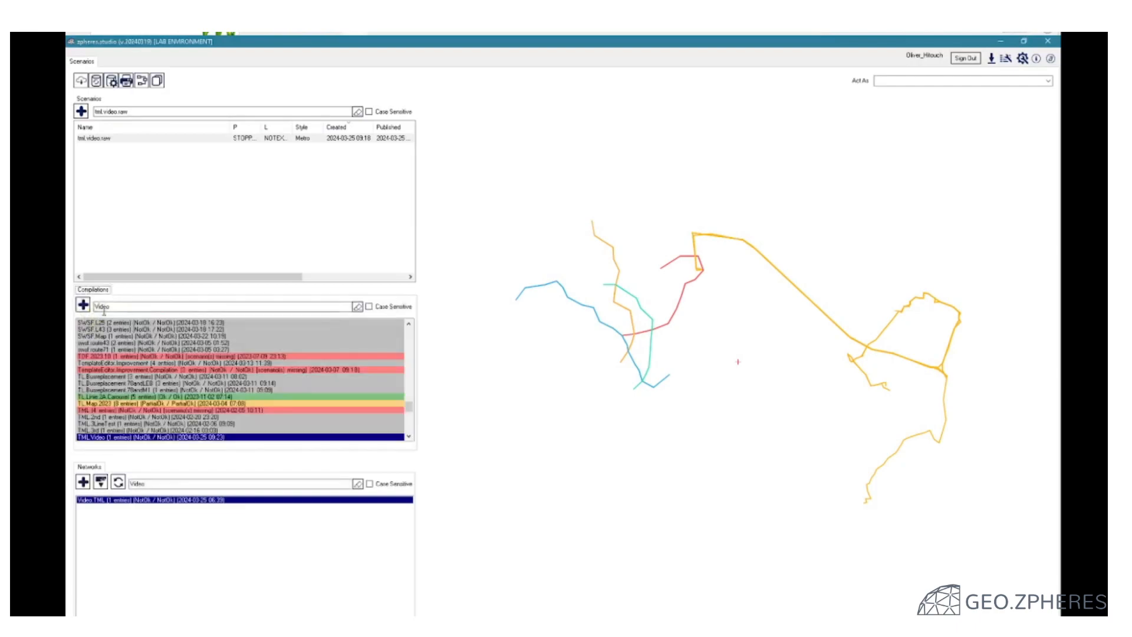
key("Return")
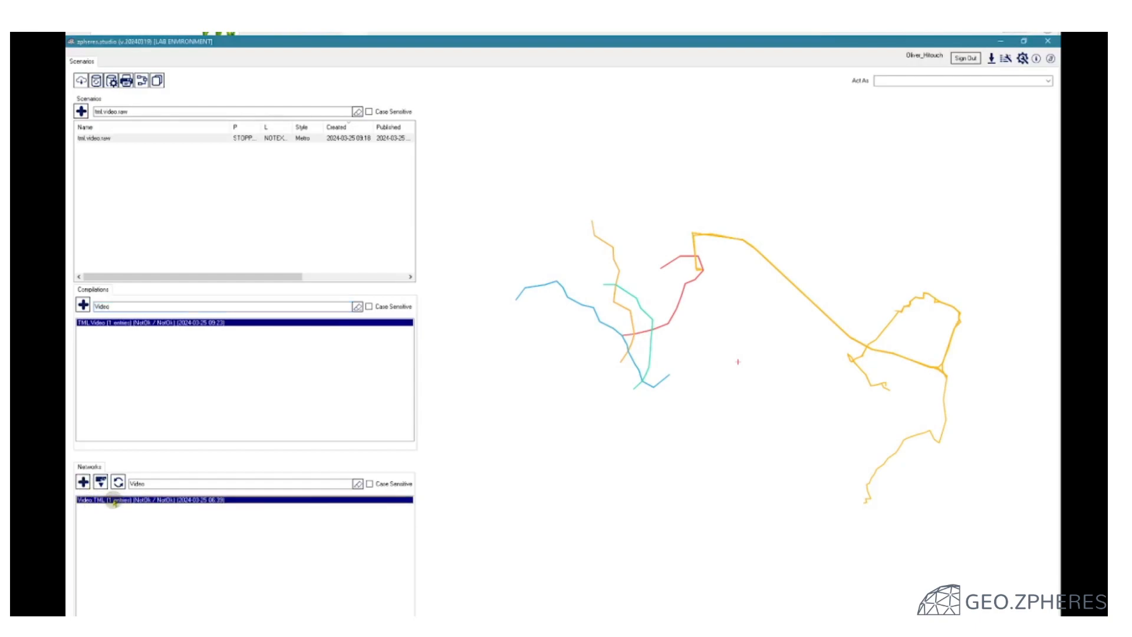
Step: Replace the entry in the Video.TML network with the TML.Video compilation, upload the network and leave its editor
double_click(115, 500)
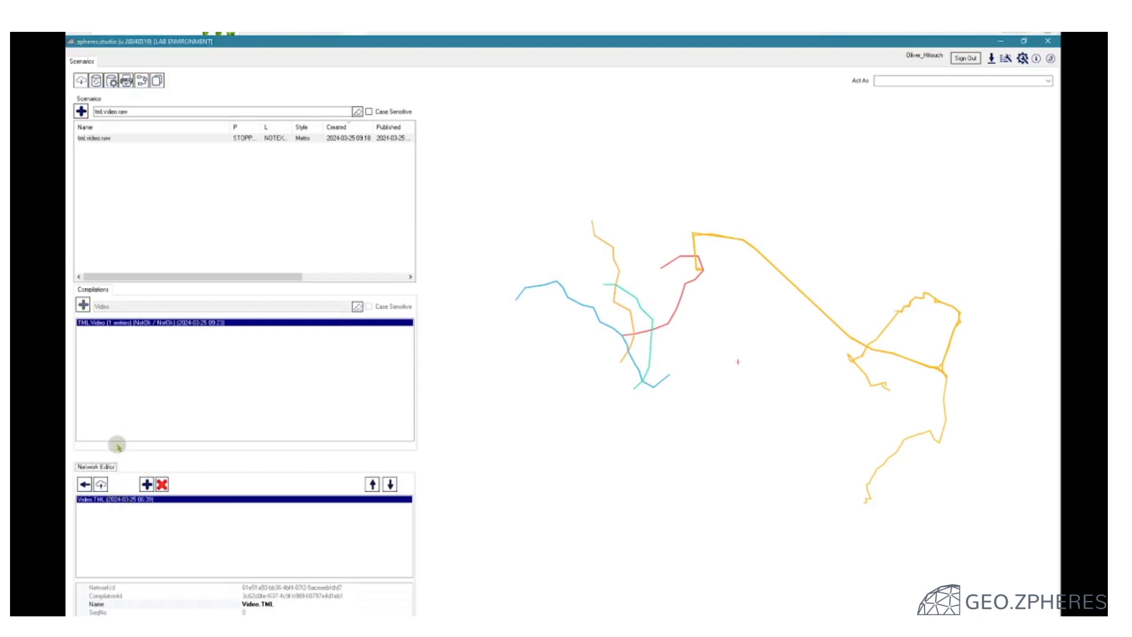
left_click(160, 485)
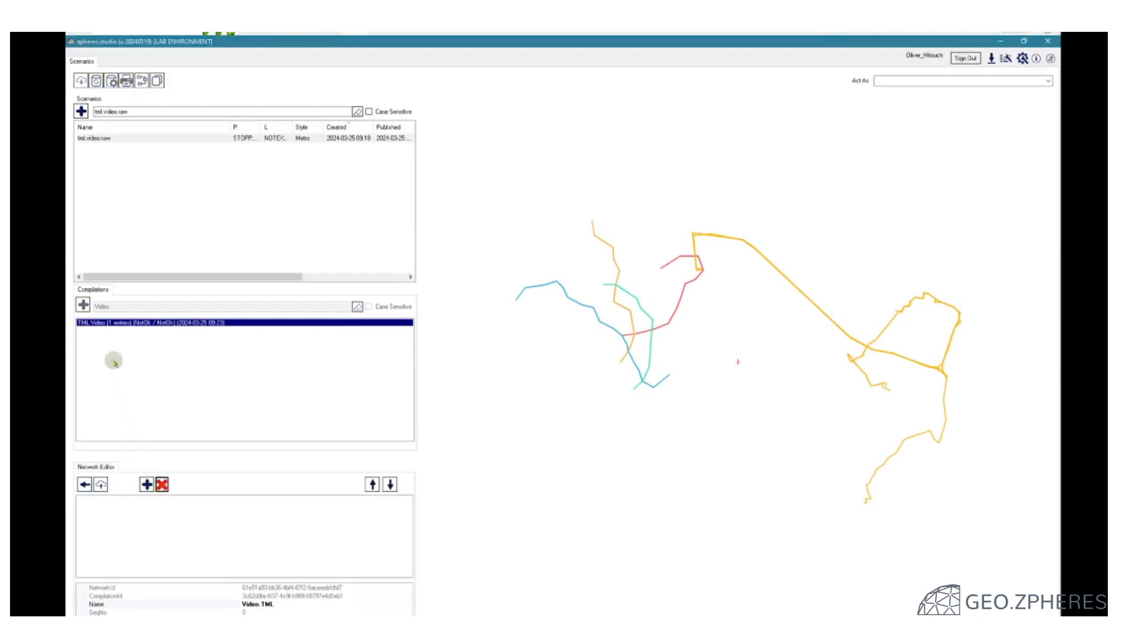
left_click(147, 484)
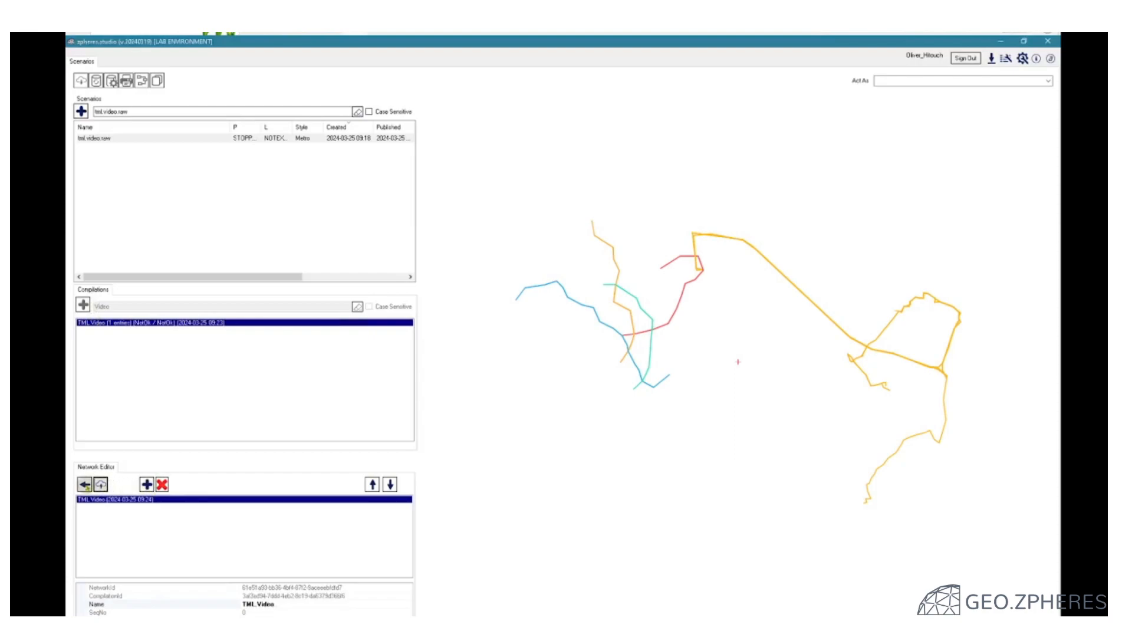
left_click(85, 484)
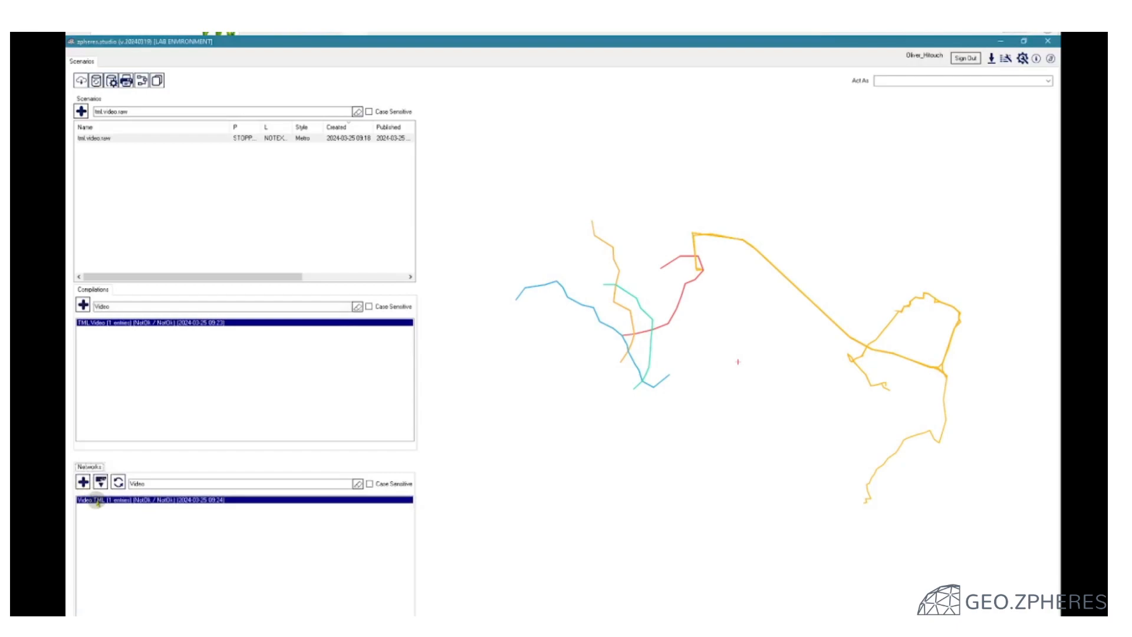
Step: Open the Video.TML network in the browser and display the tml.video.raw scenario of the TML.Video compilation
right_click(98, 501)
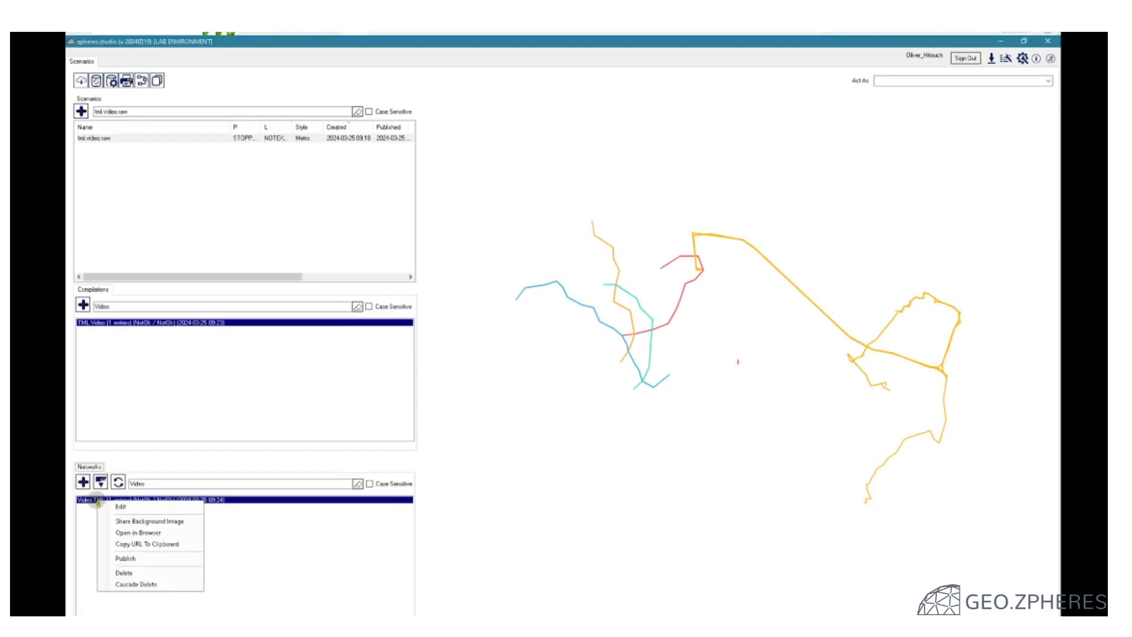
left_click(142, 533)
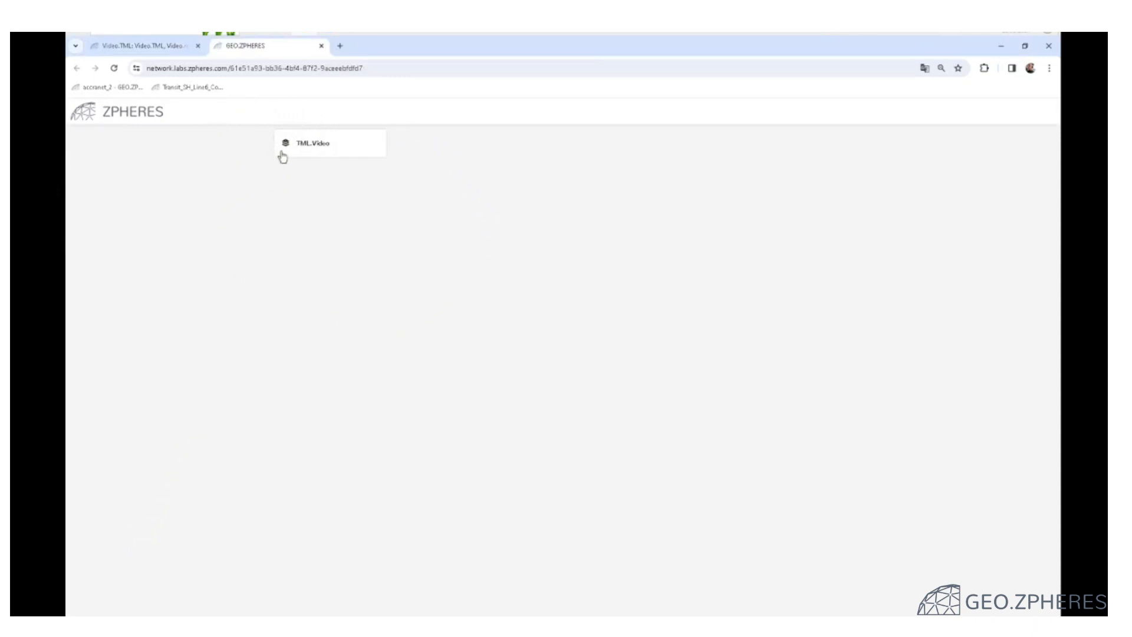
left_click(307, 149)
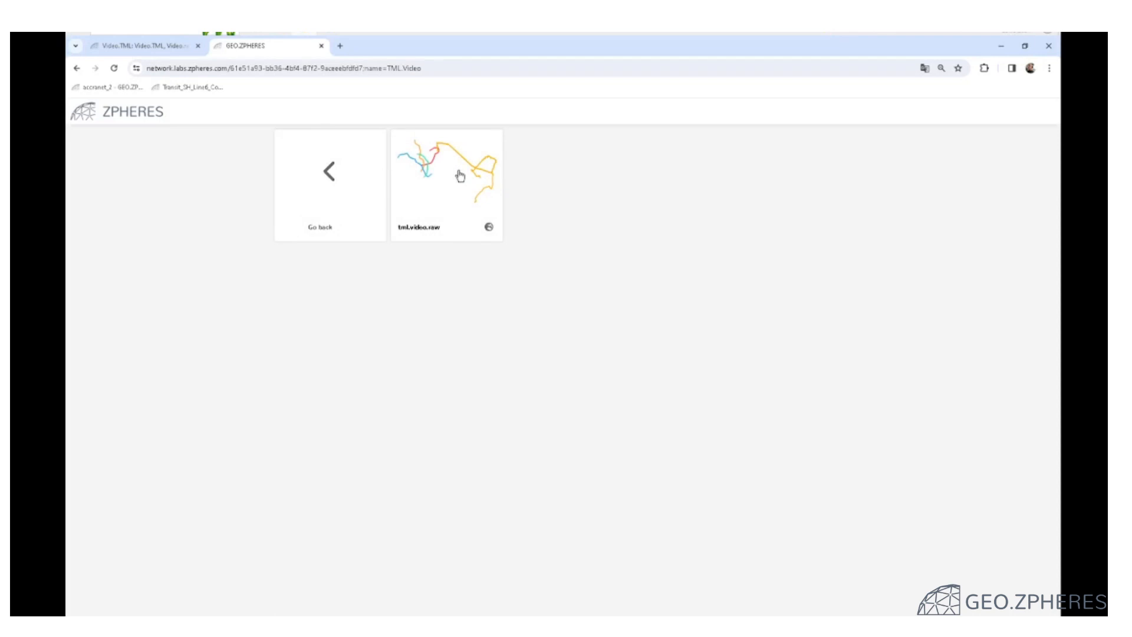
left_click(459, 176)
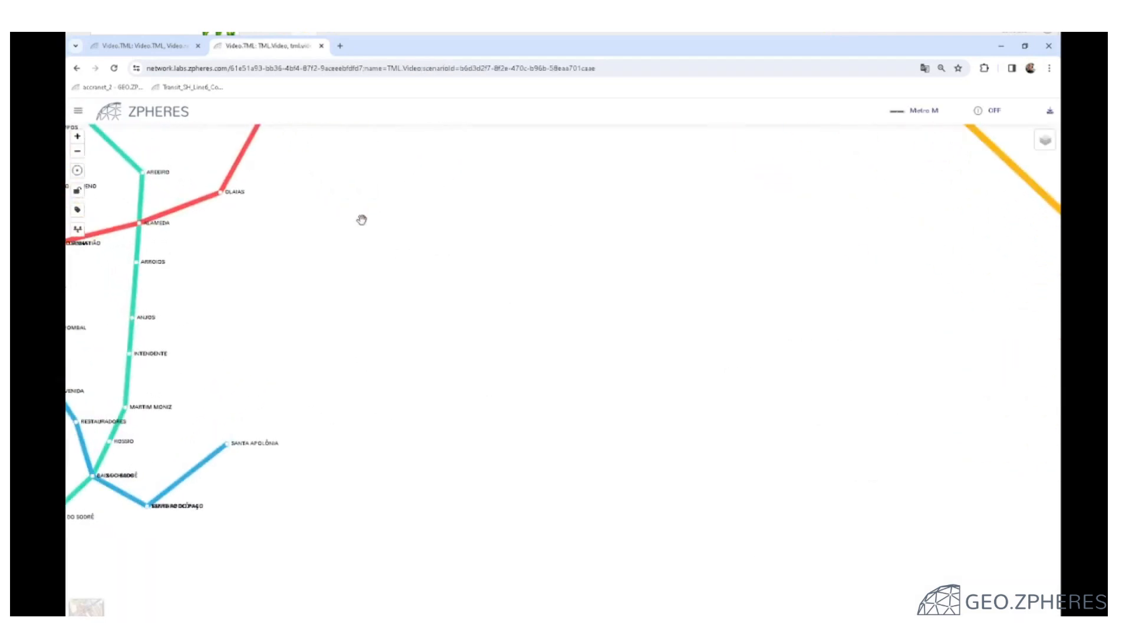
Step: Examine the metro and bus lines on the published map, especially how the Gare do Oriente bus stops relate to Oriente station
left_click_drag(361, 220, 417, 429)
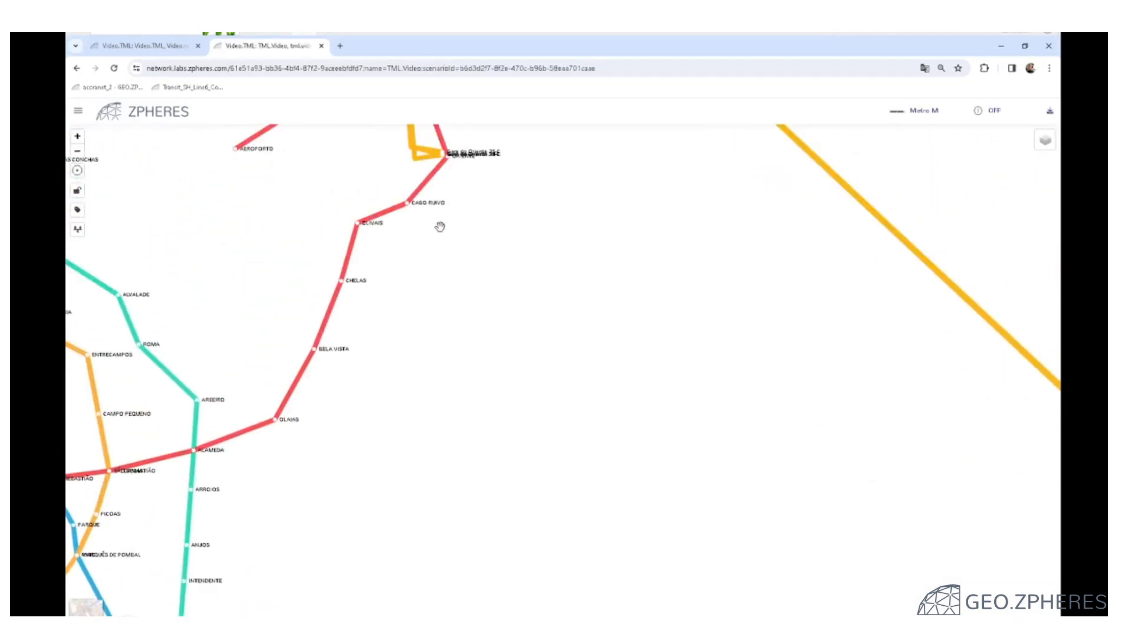
left_click_drag(439, 227, 408, 417)
left_click_drag(486, 310, 552, 290)
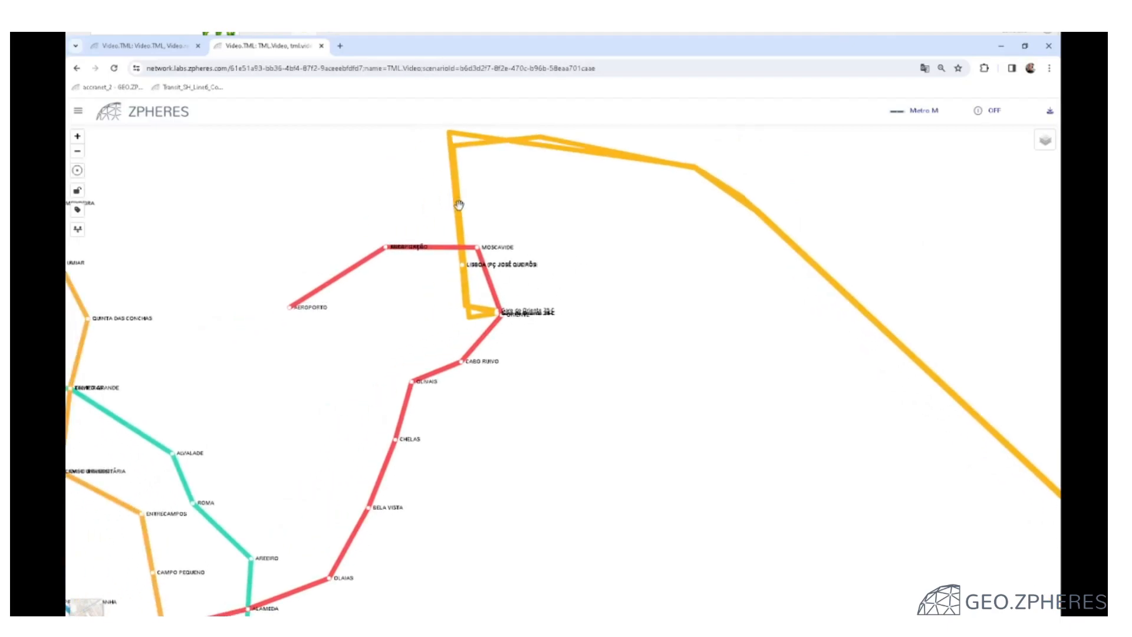
scroll(565, 209, "down", 3)
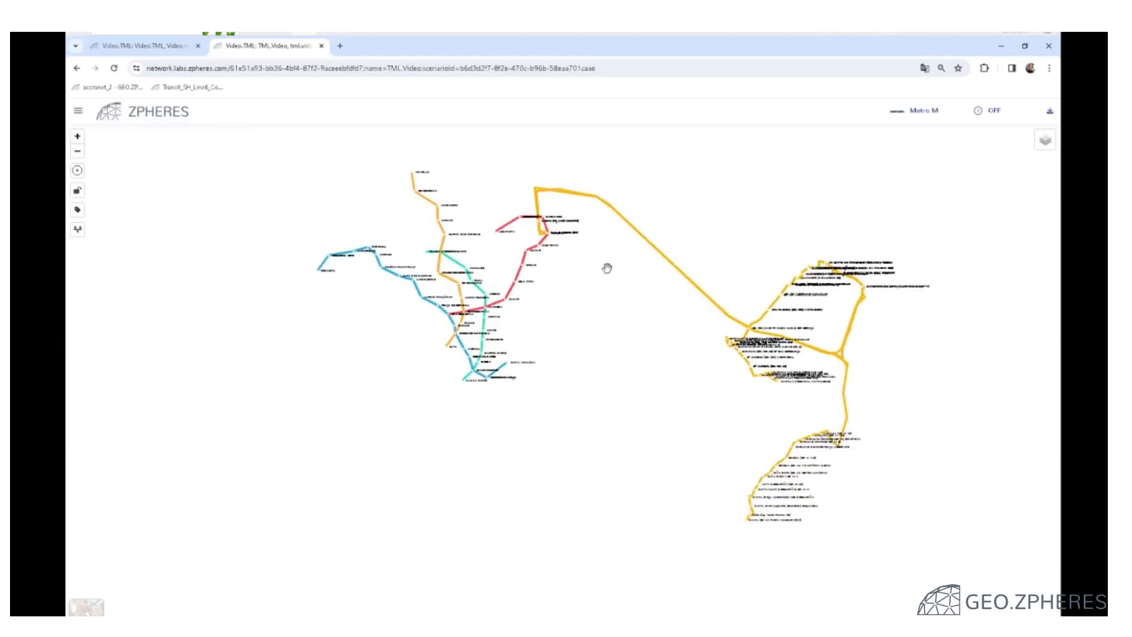
scroll(461, 259, "up", 3)
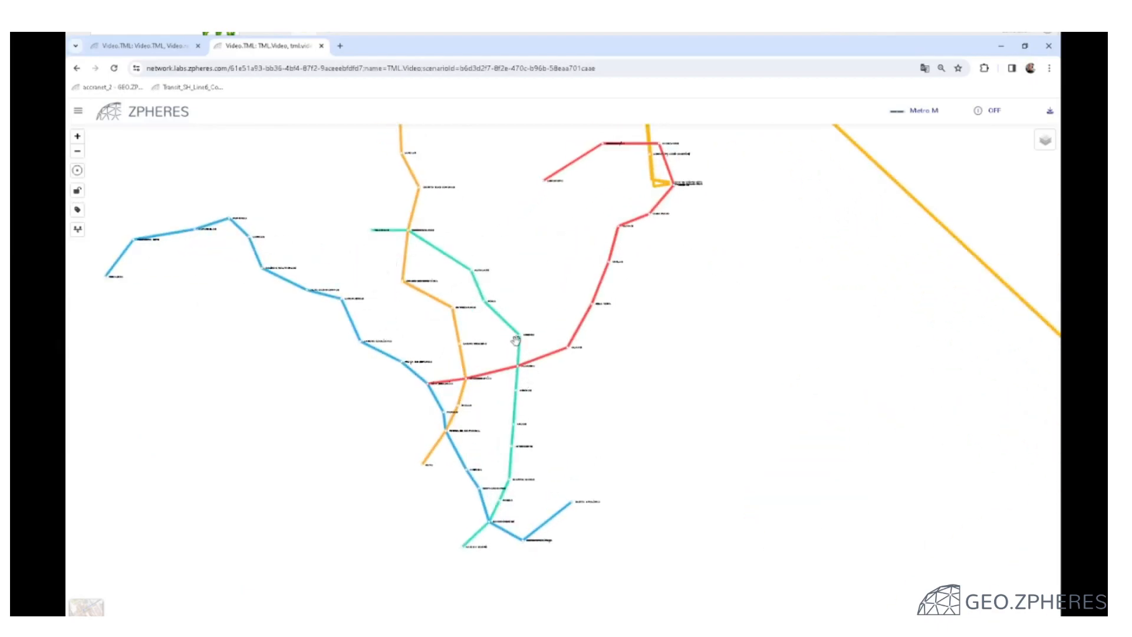
scroll(538, 271, "up", 2)
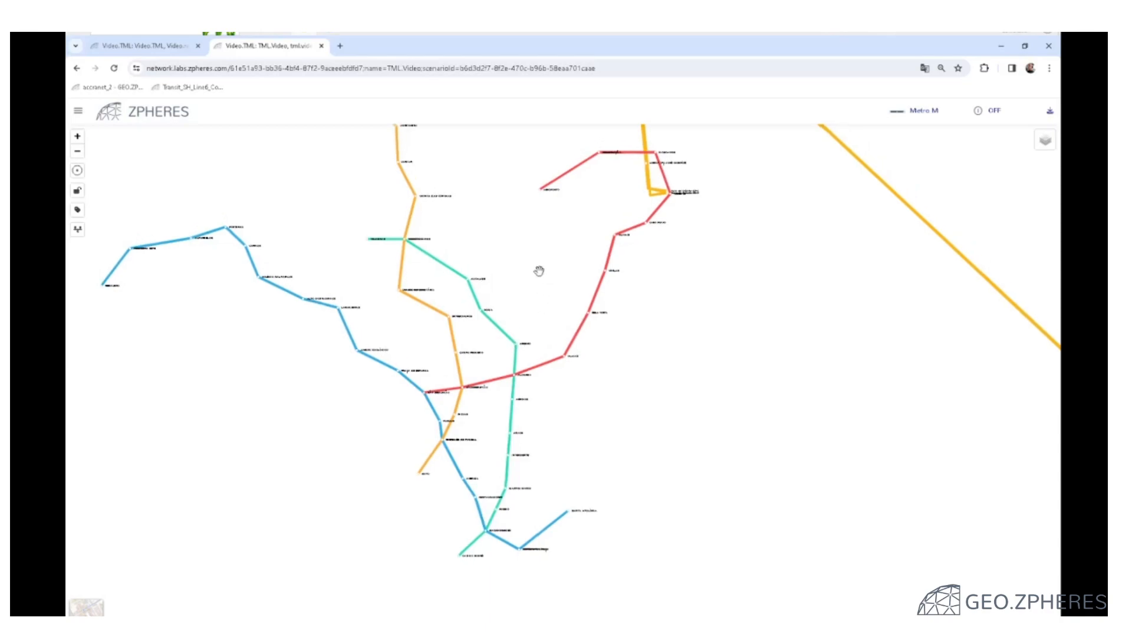
scroll(613, 298, "up", 2)
scroll(613, 295, "up", 4)
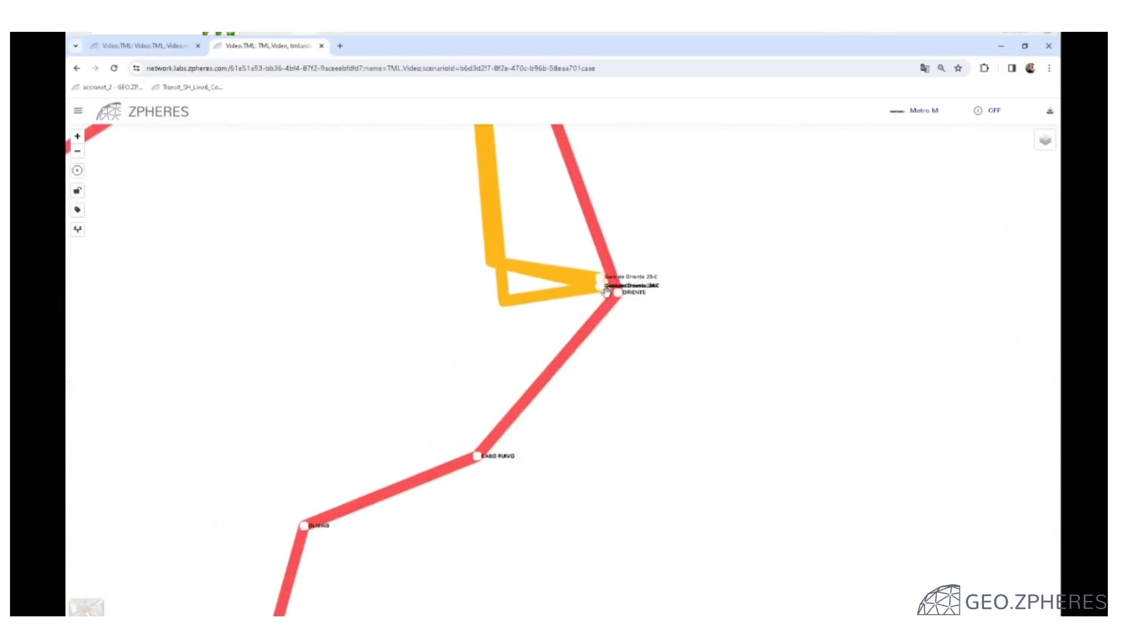
scroll(607, 291, "up", 2)
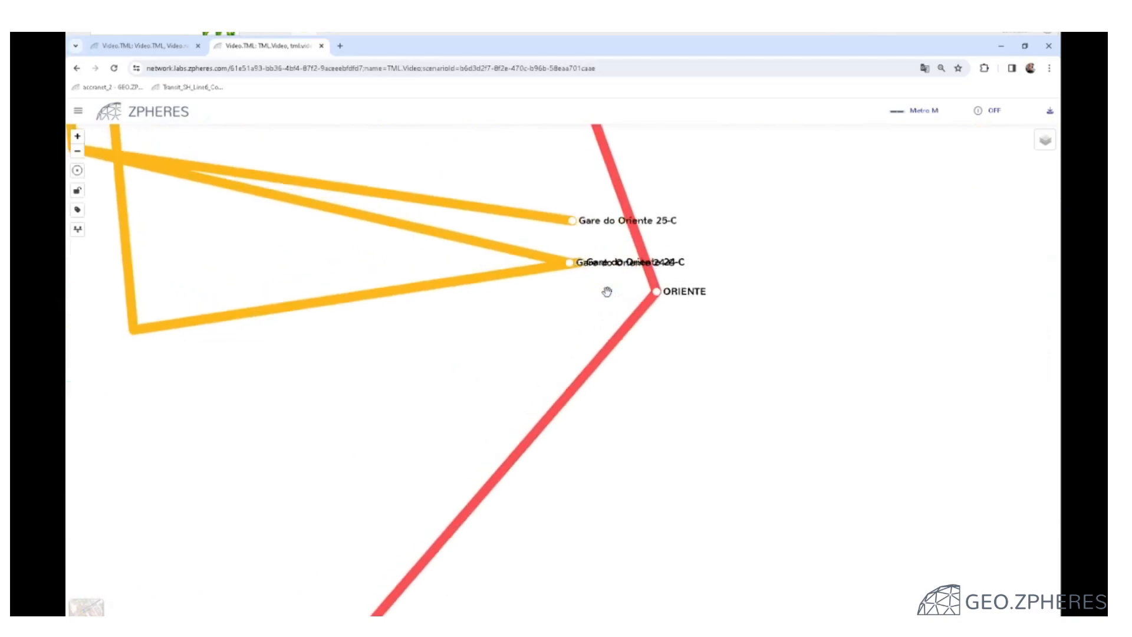
scroll(536, 356, "up", 3)
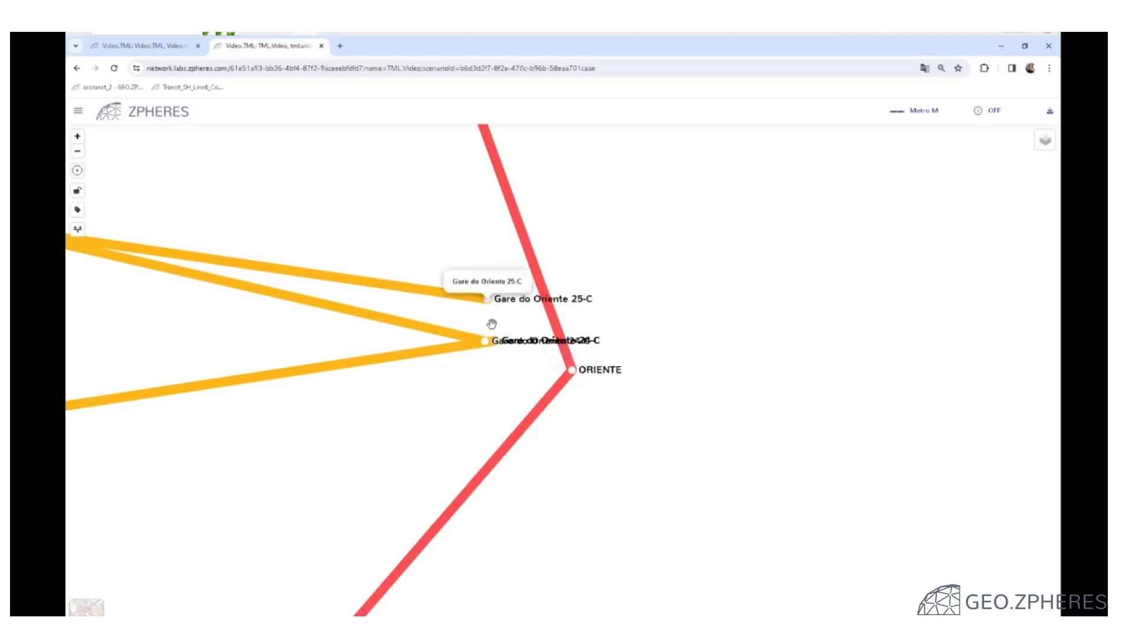
scroll(490, 324, "down", 5)
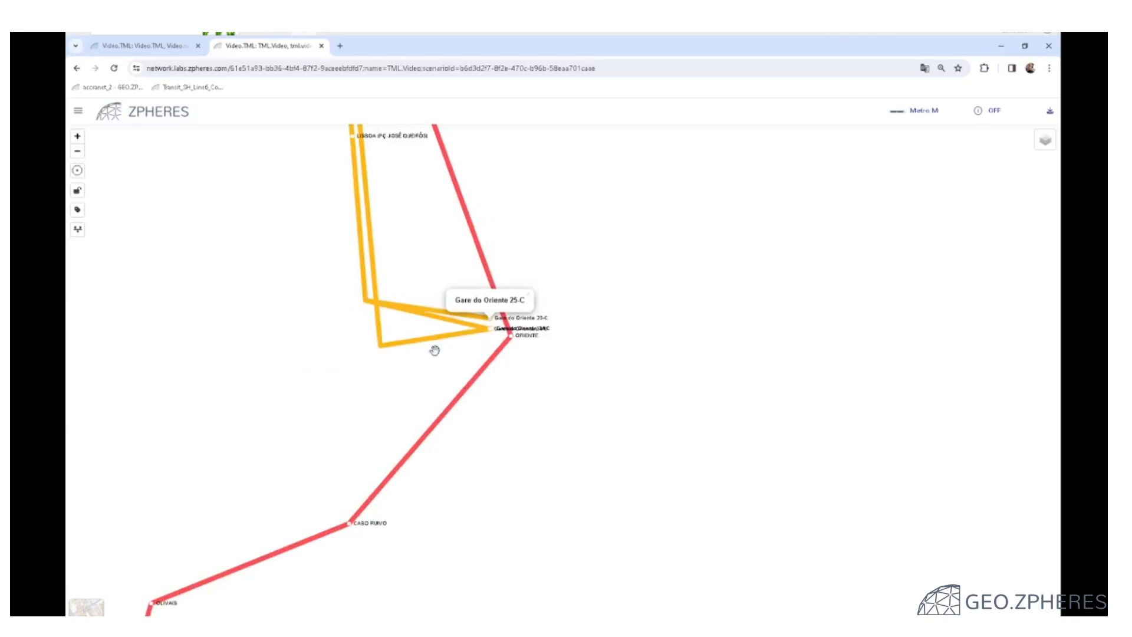
left_click_drag(434, 349, 474, 375)
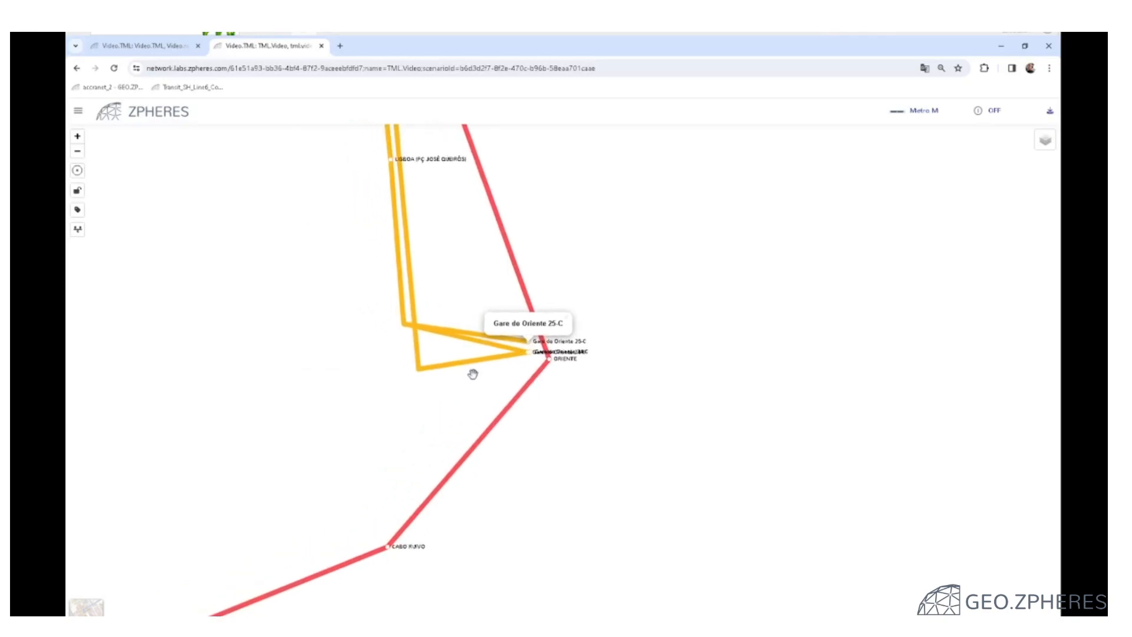
left_click(463, 301)
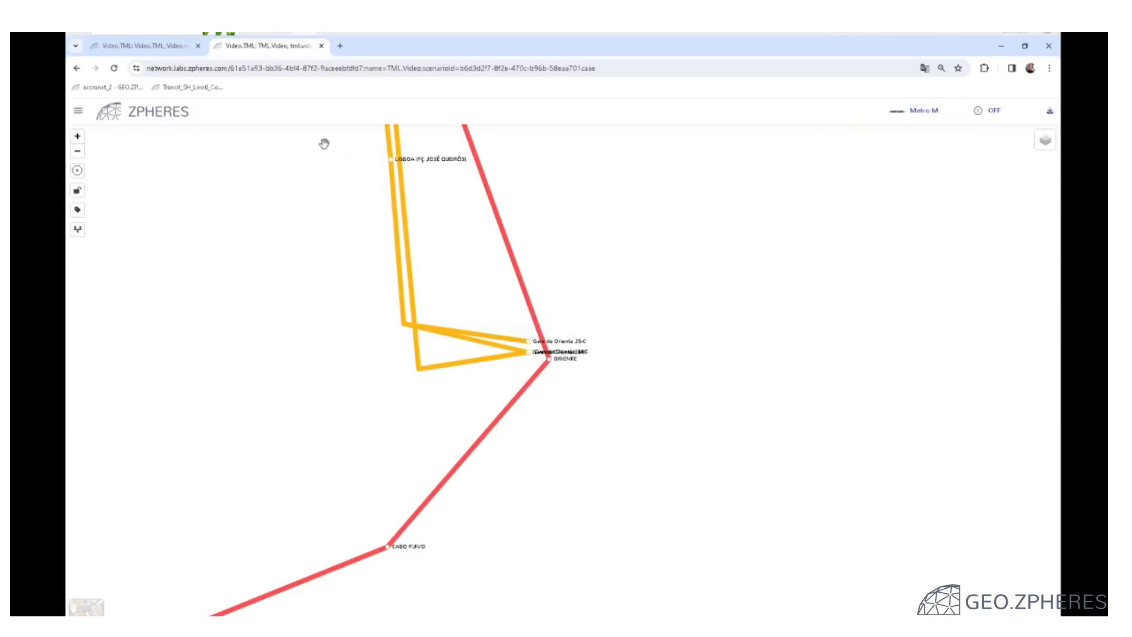
Step: Lock the map and change its display style to RPTN size M
left_click(77, 190)
left_click(924, 115)
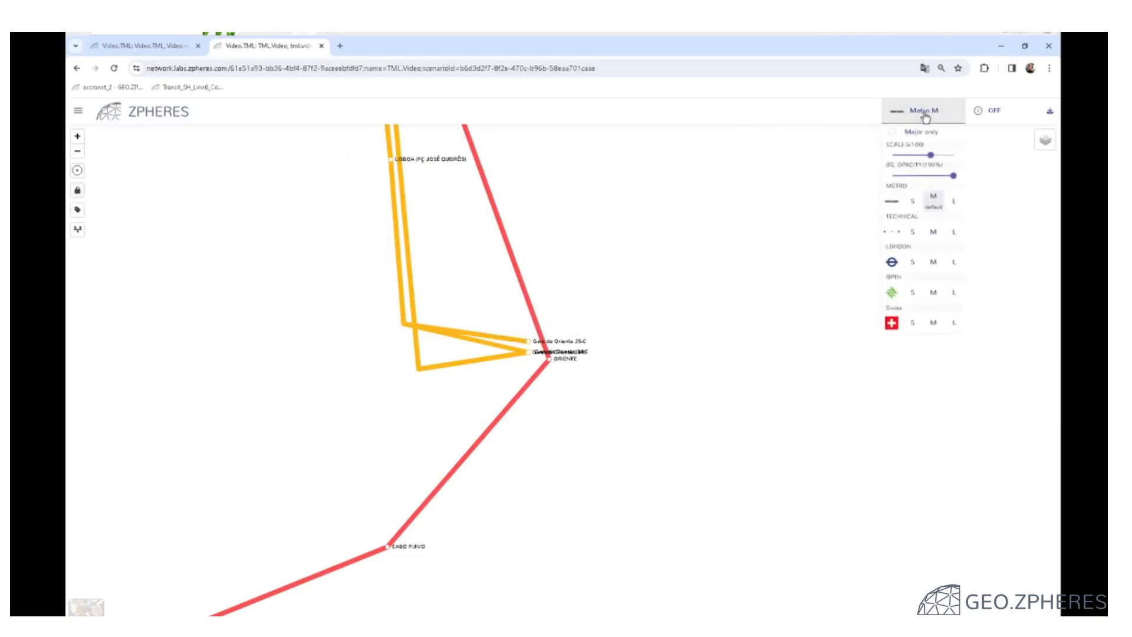
left_click(933, 294)
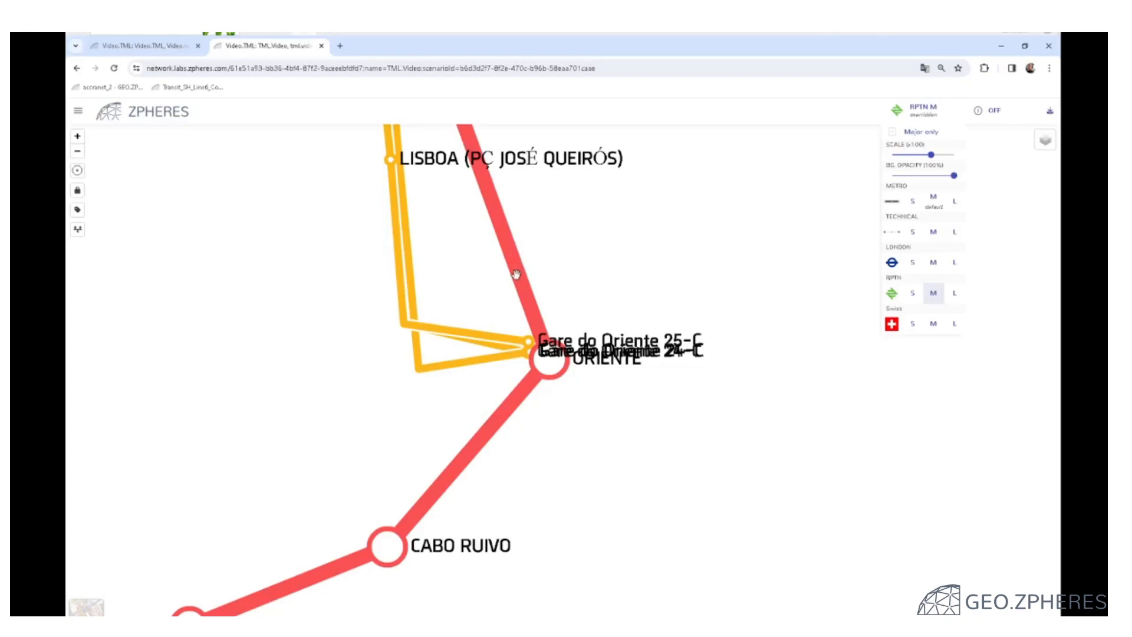
Step: Examine the stations and interchanges around Oriente and Alameda in the RPTN style
left_click_drag(473, 210, 472, 273)
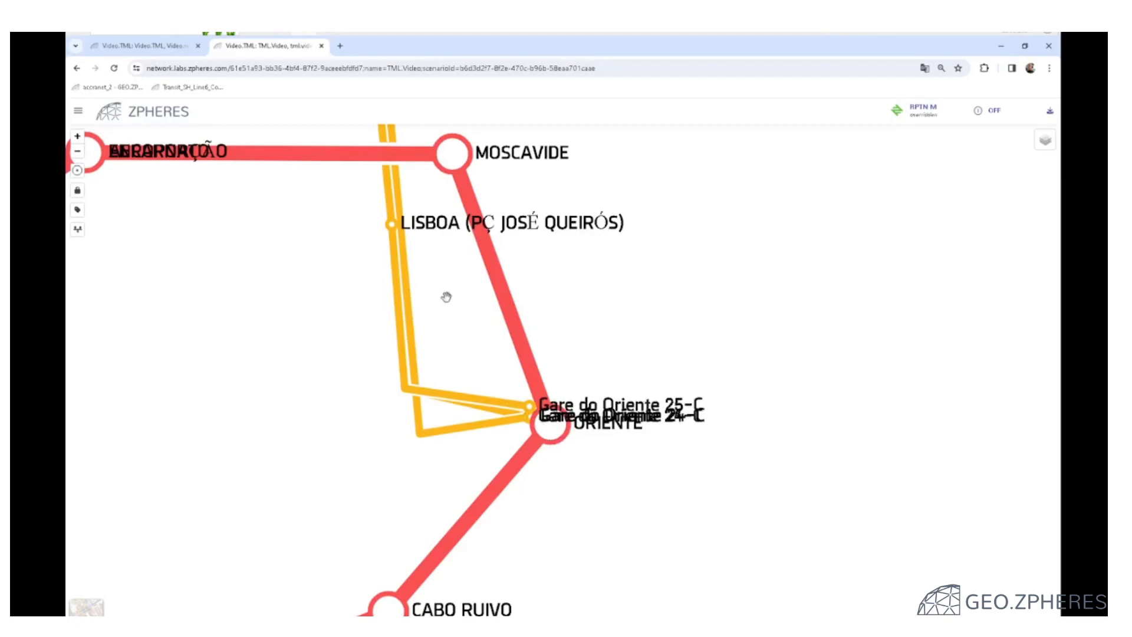
scroll(447, 298, "down", 3)
left_click_drag(382, 355, 482, 236)
scroll(438, 391, "down", 4)
scroll(415, 442, "up", 5)
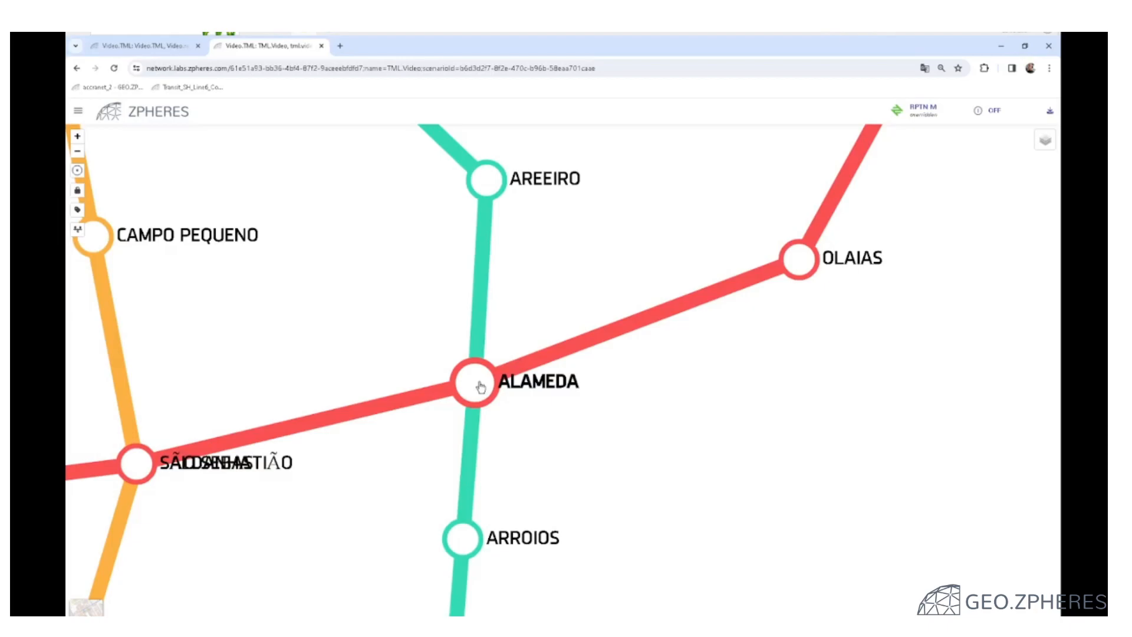
scroll(481, 386, "down", 2)
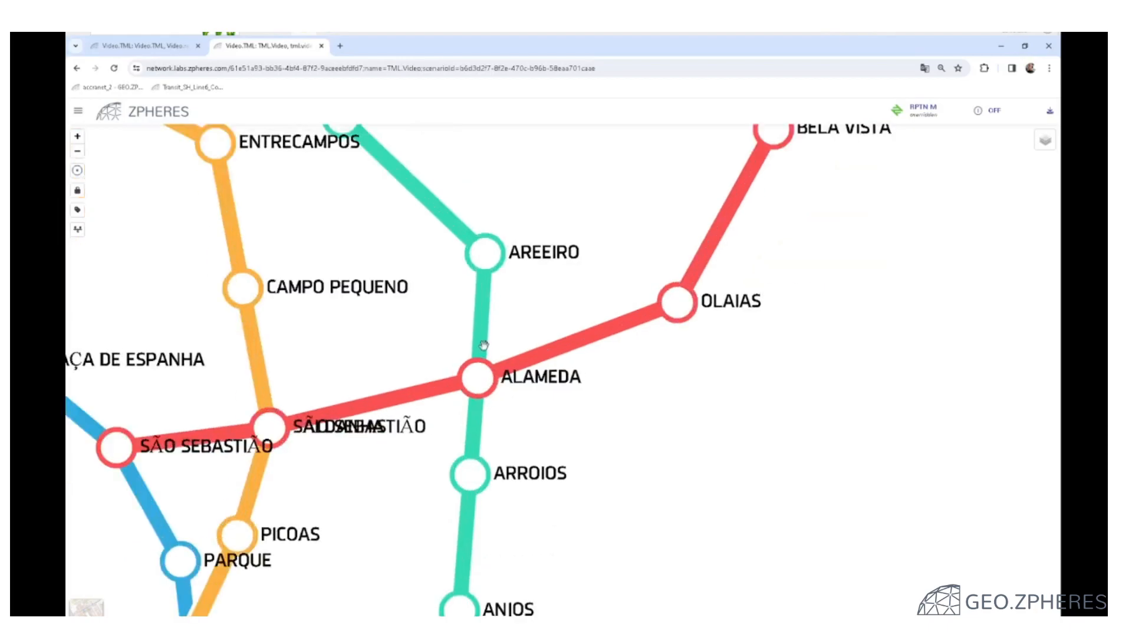
Step: Switch to zpheres.studio and duplicate the tml.video.raw scenario under the name tml.video.2
key("alt+Tab")
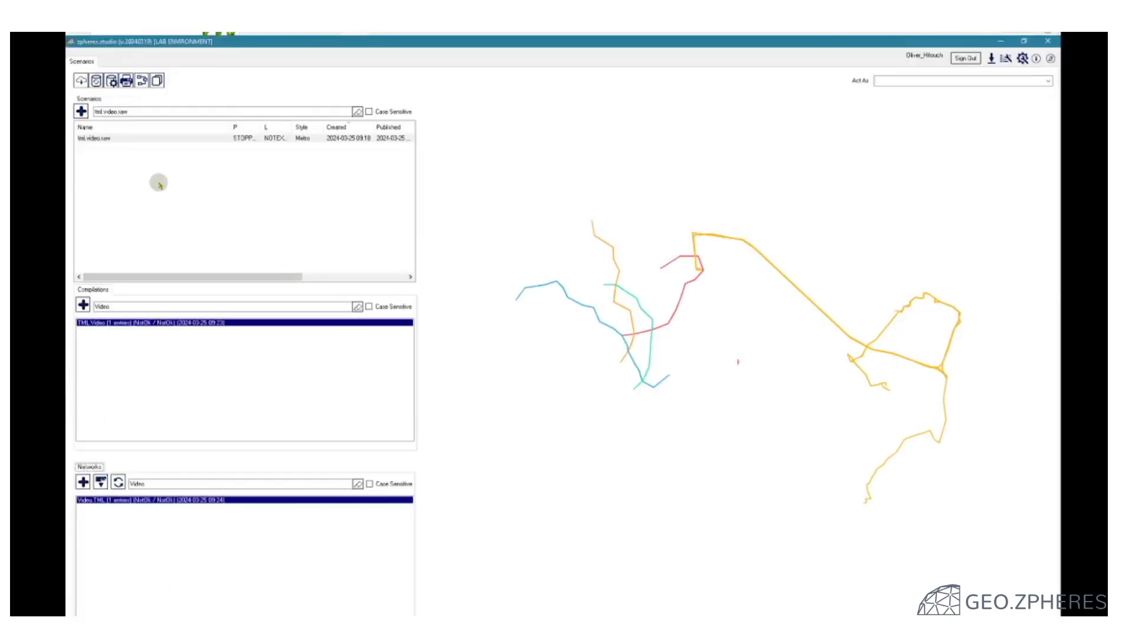
left_click(126, 139)
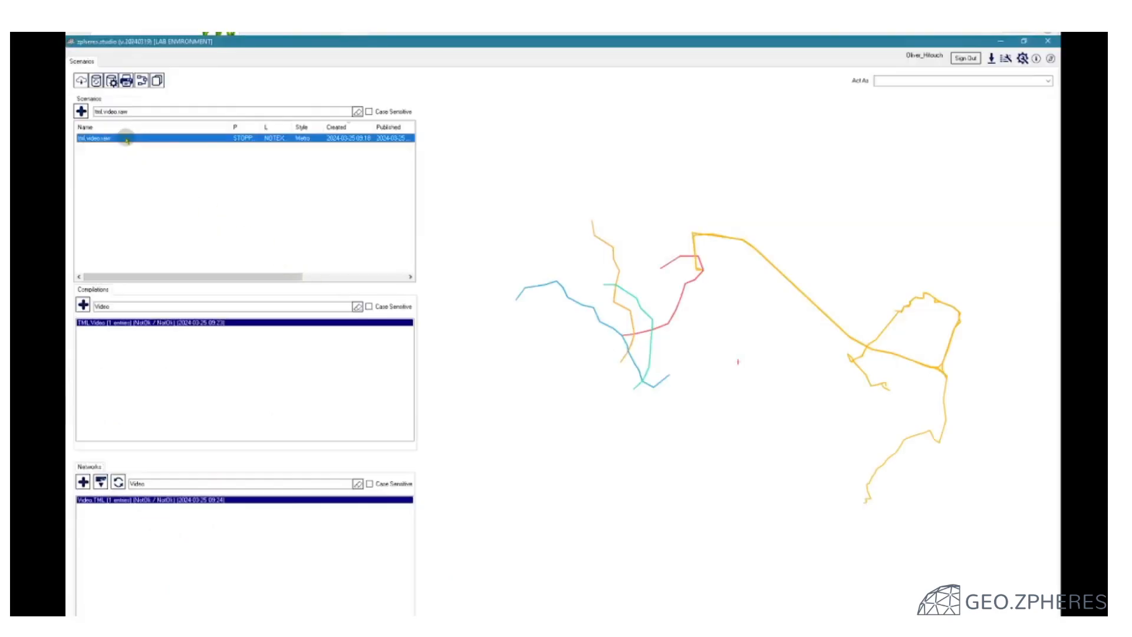
right_click(126, 139)
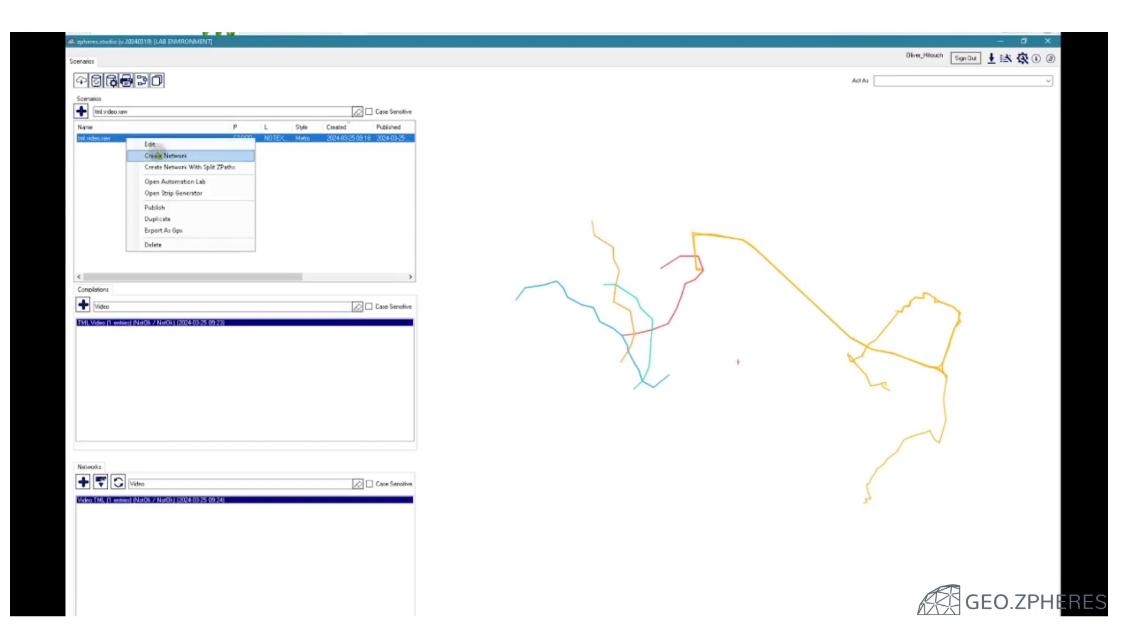
left_click(169, 218)
key("End")
key("shift+Left")
key("shift+Left")
key("shift+Left")
key("shift+Left")
key("shift+Left")
key("shift+Left")
key("shift+Left")
key("shift+Left")
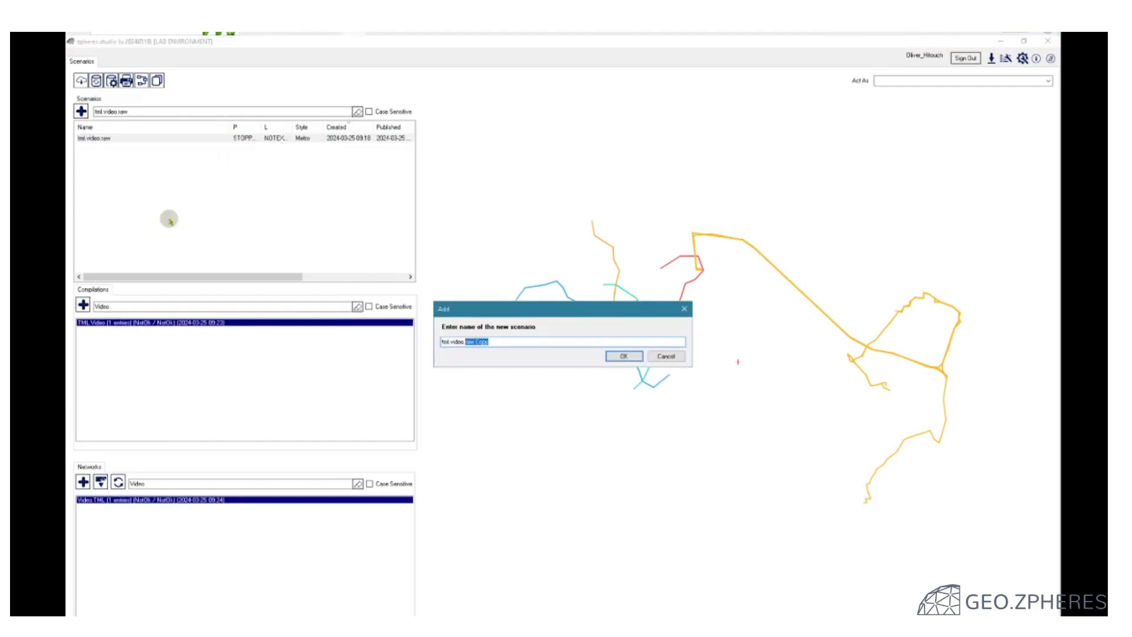
type("2")
key("Return")
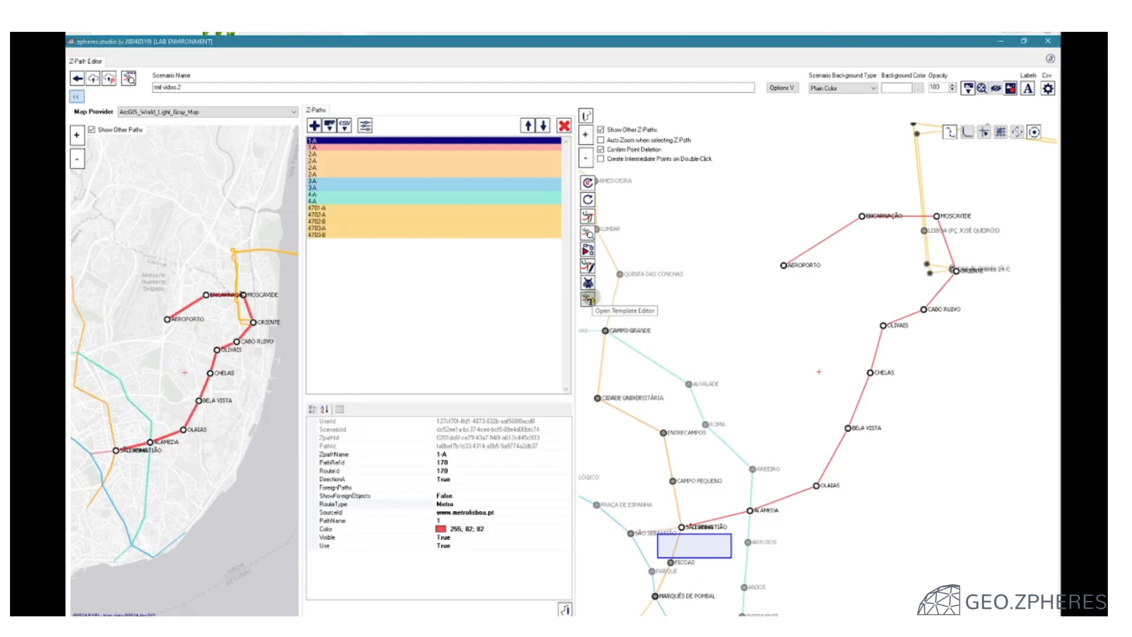
Step: Open the Automation Lab for the tml.video.2 scenario and inspect the Gare do Oriente bus stops beside Oriente metro station
left_click(587, 298)
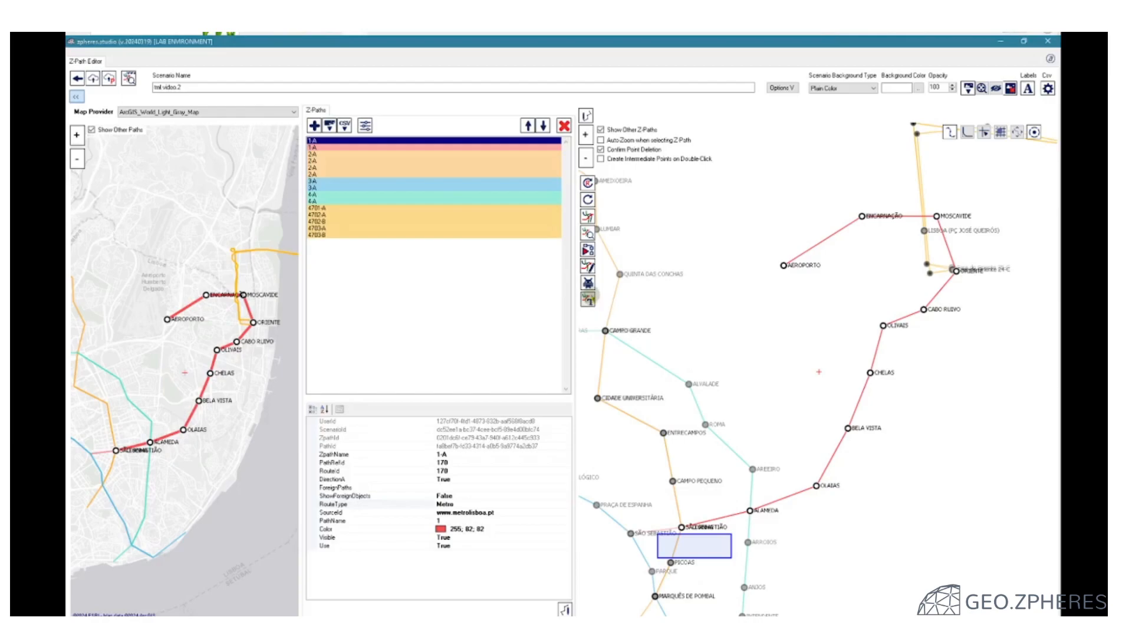
left_click(589, 284)
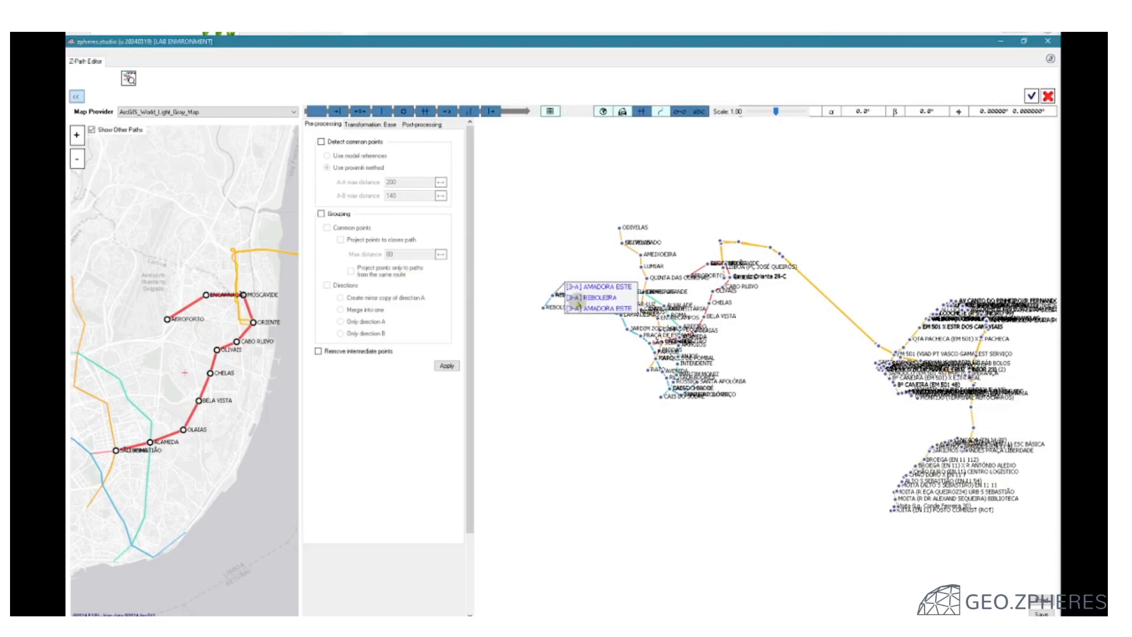
scroll(742, 284, "up", 4)
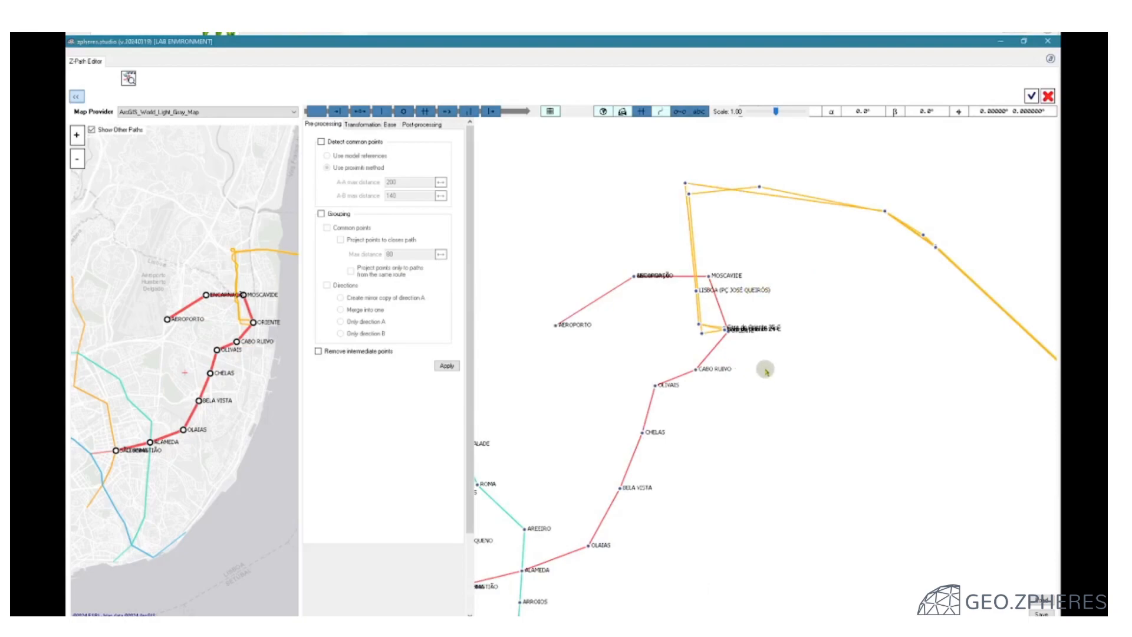
scroll(763, 370, "up", 3)
left_click_drag(745, 278, 775, 422)
scroll(765, 369, "up", 1)
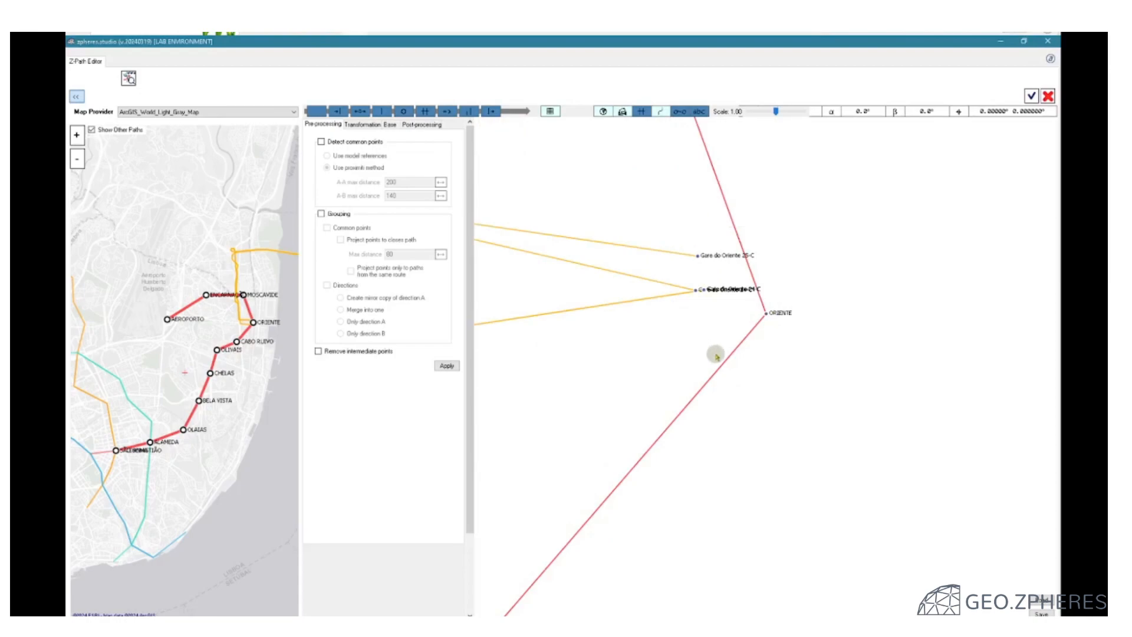
left_click_drag(707, 384, 701, 453)
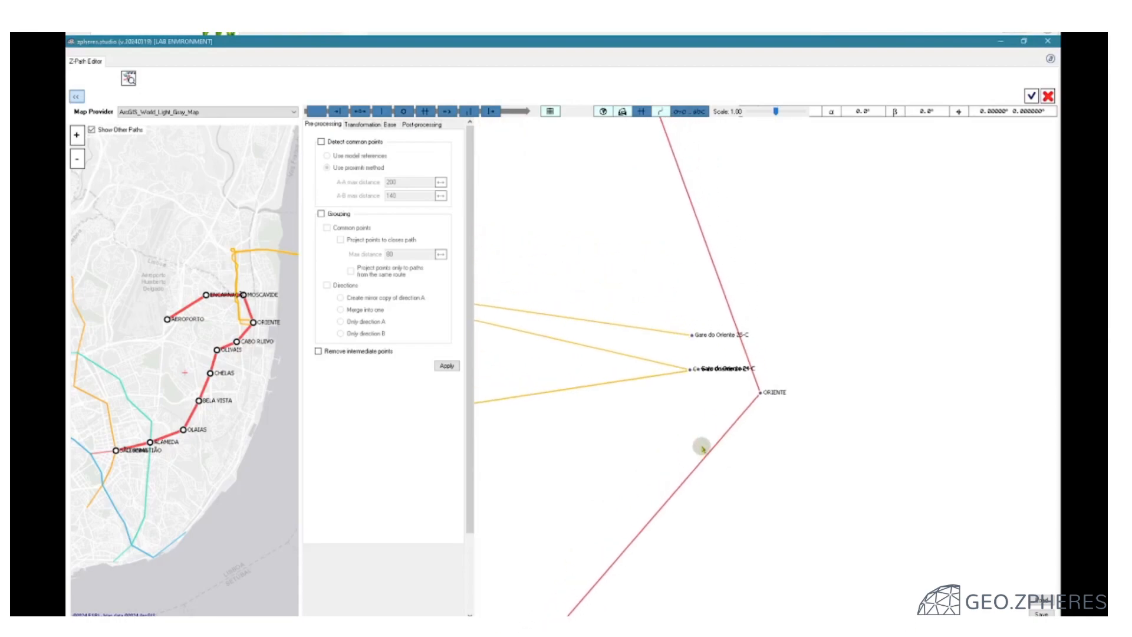
Step: Enable common point detection using model references, apply it, and check the links among the Gare do Oriente stops
left_click(322, 142)
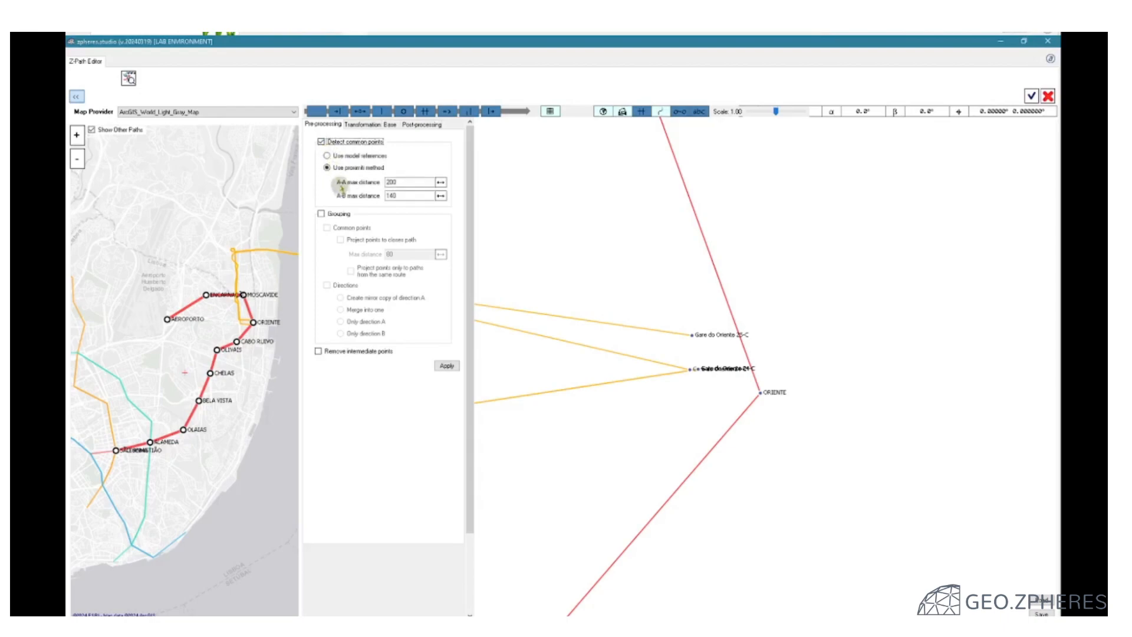
left_click(327, 155)
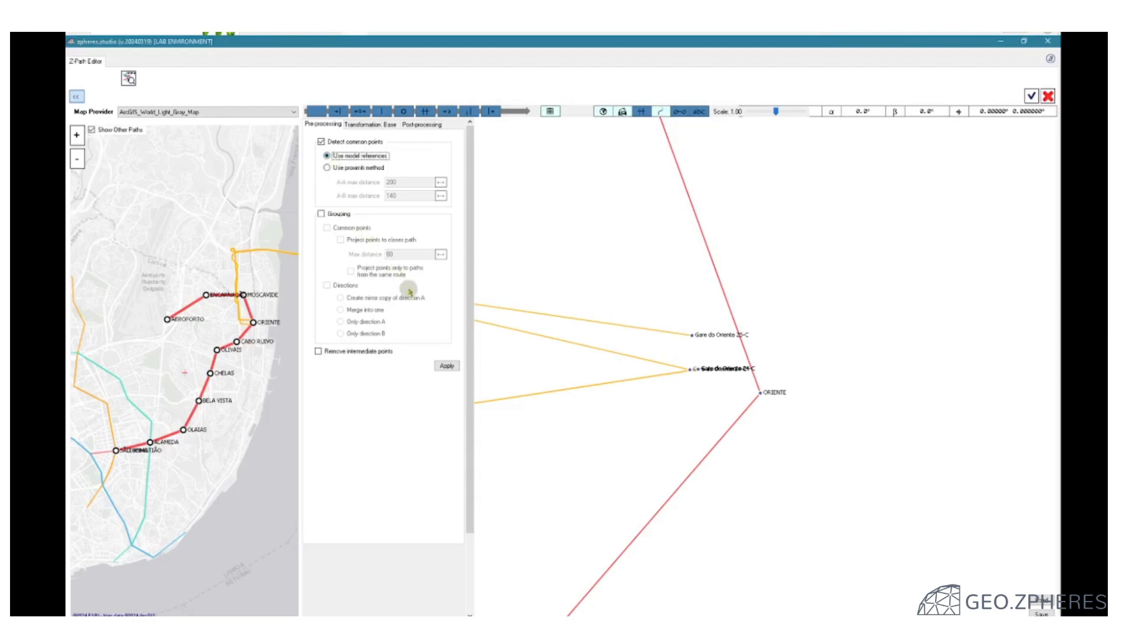
left_click(447, 366)
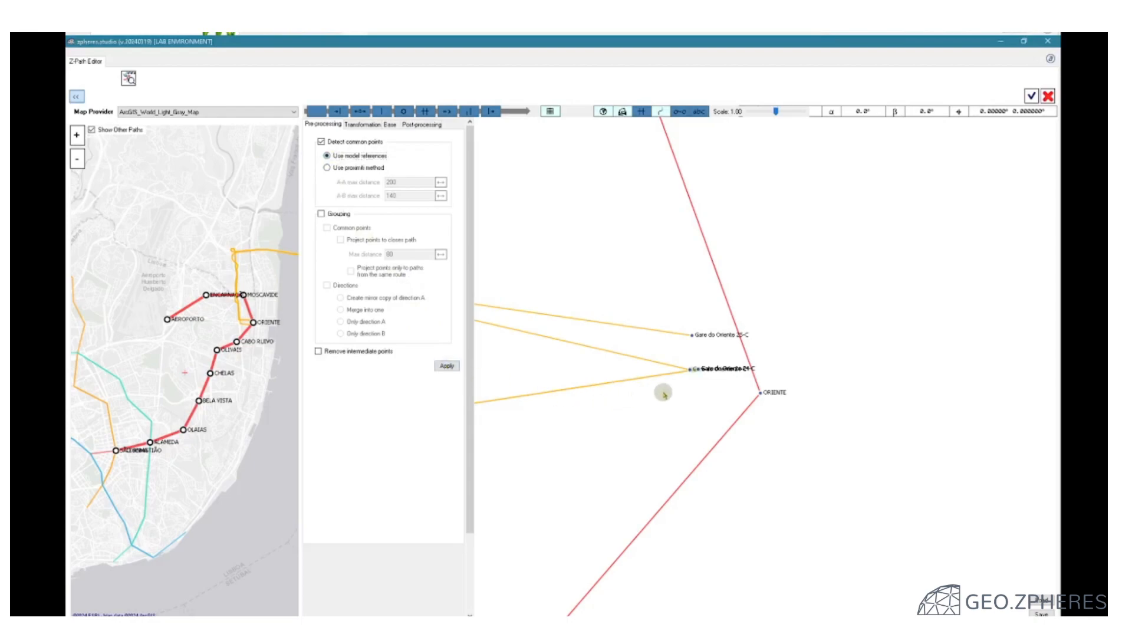
scroll(699, 381, "up", 4)
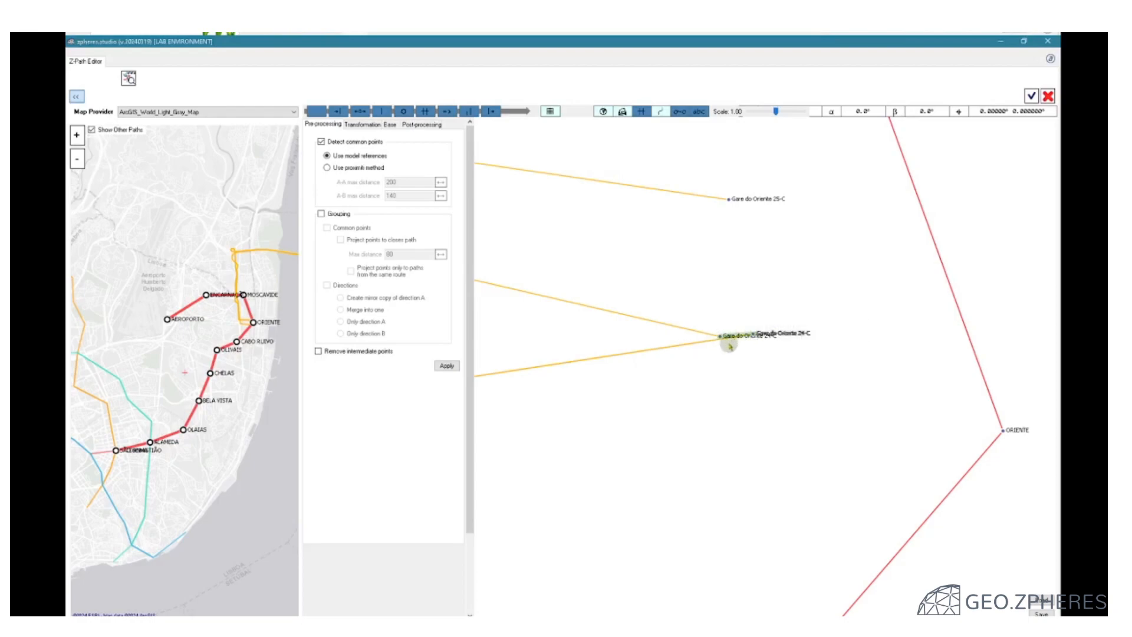
scroll(766, 372, "down", 4)
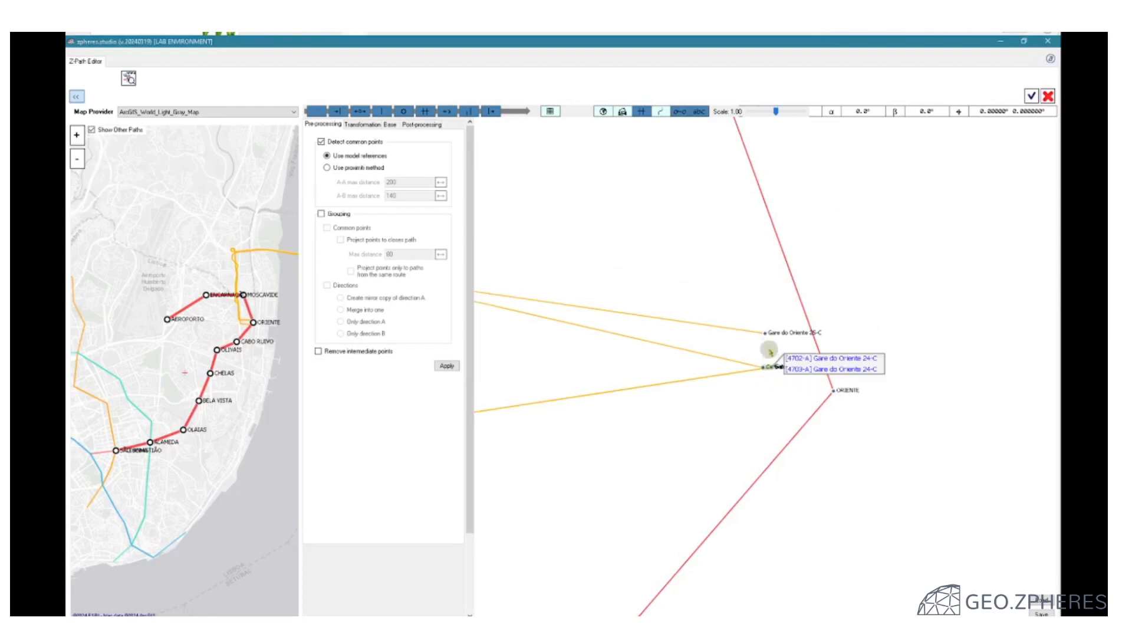
scroll(763, 370, "up", 2)
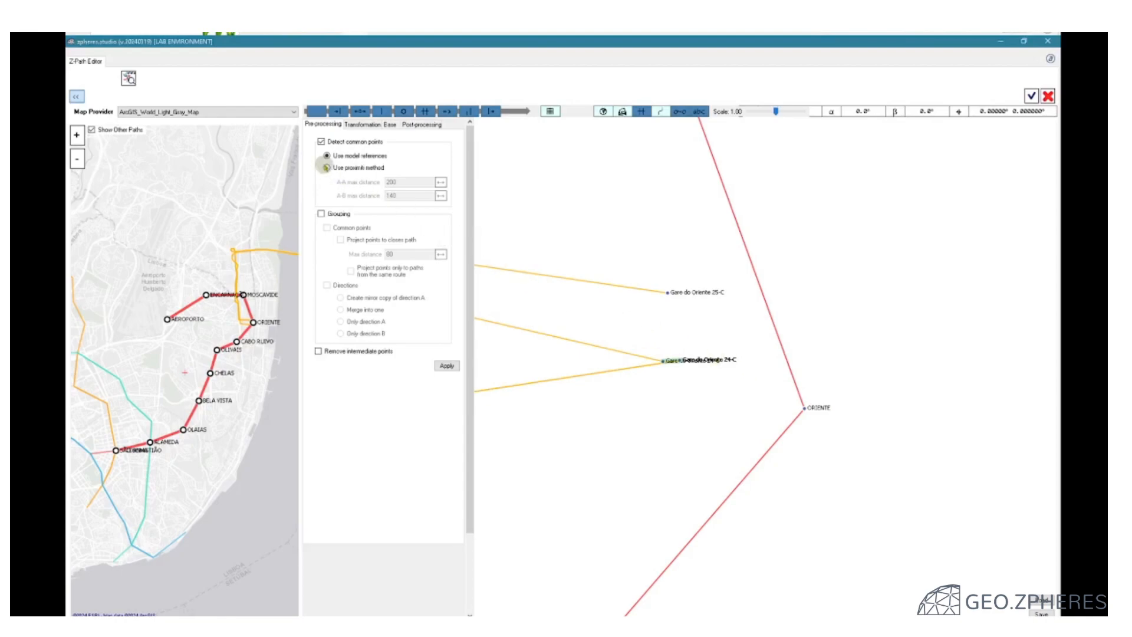
Step: Detect common points by proximity with max distances of 200 for A-A and 140 for A-B, and group the common points
left_click(326, 168)
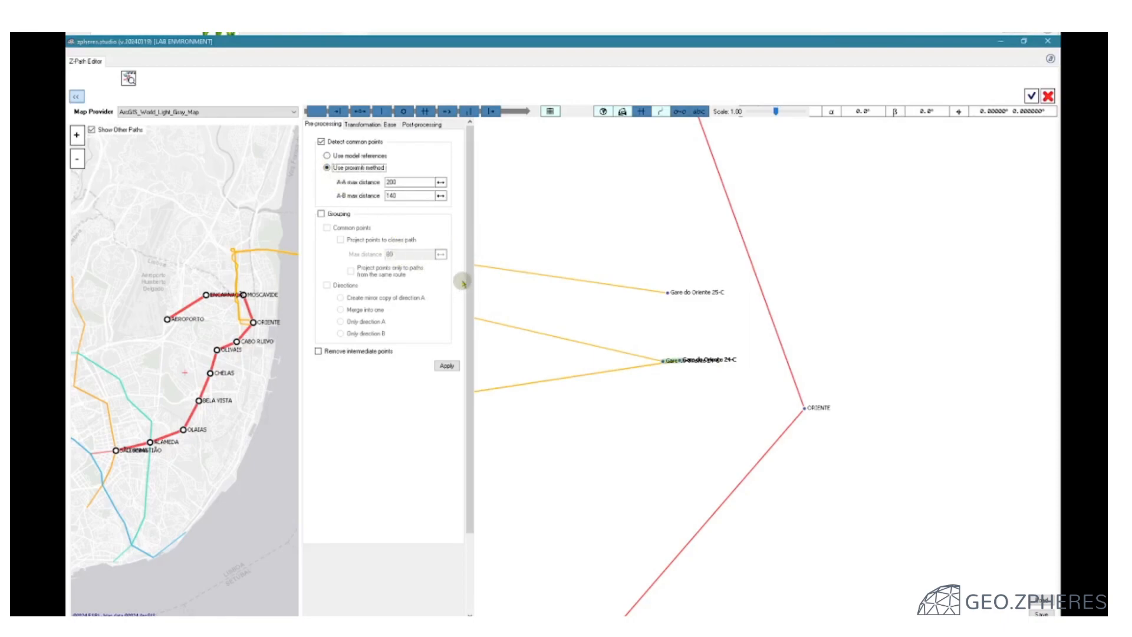
left_click(447, 366)
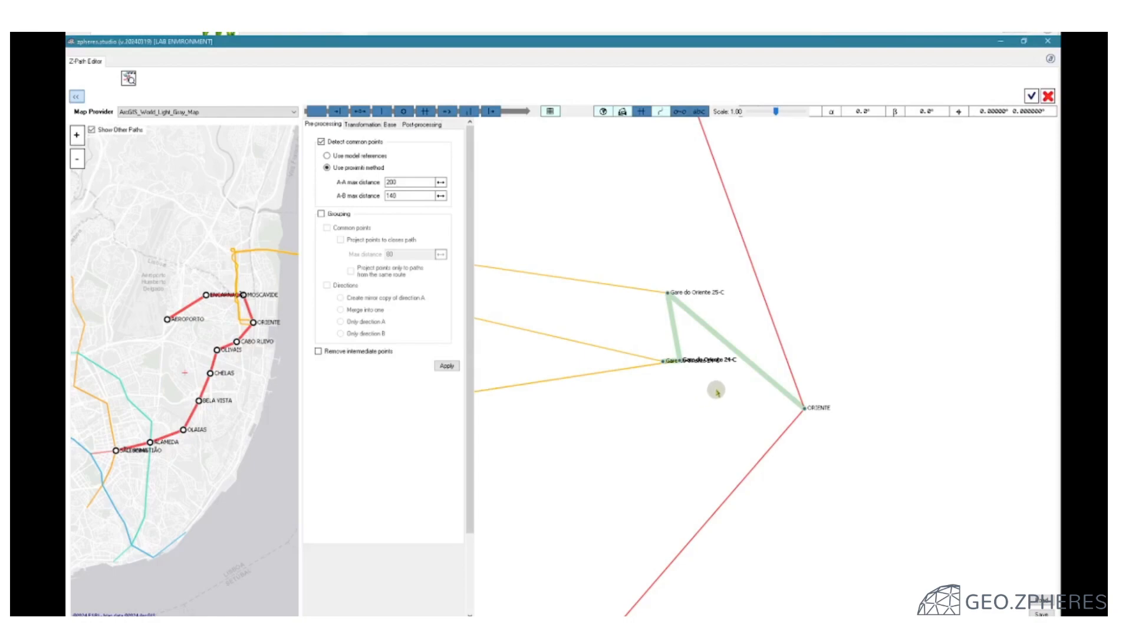
left_click(321, 213)
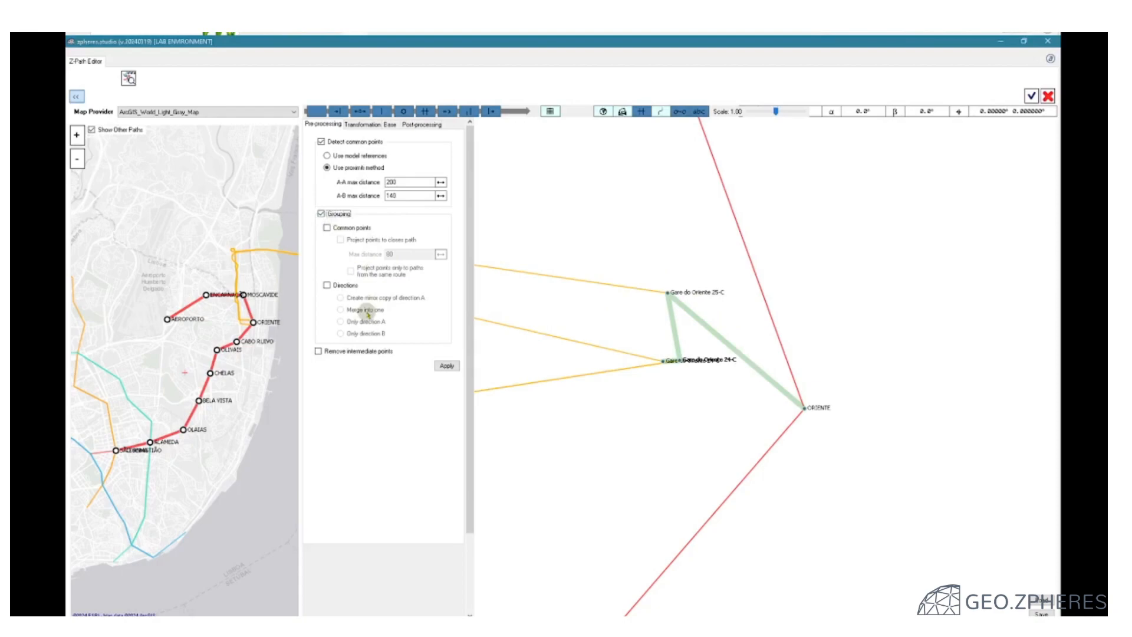
left_click(327, 227)
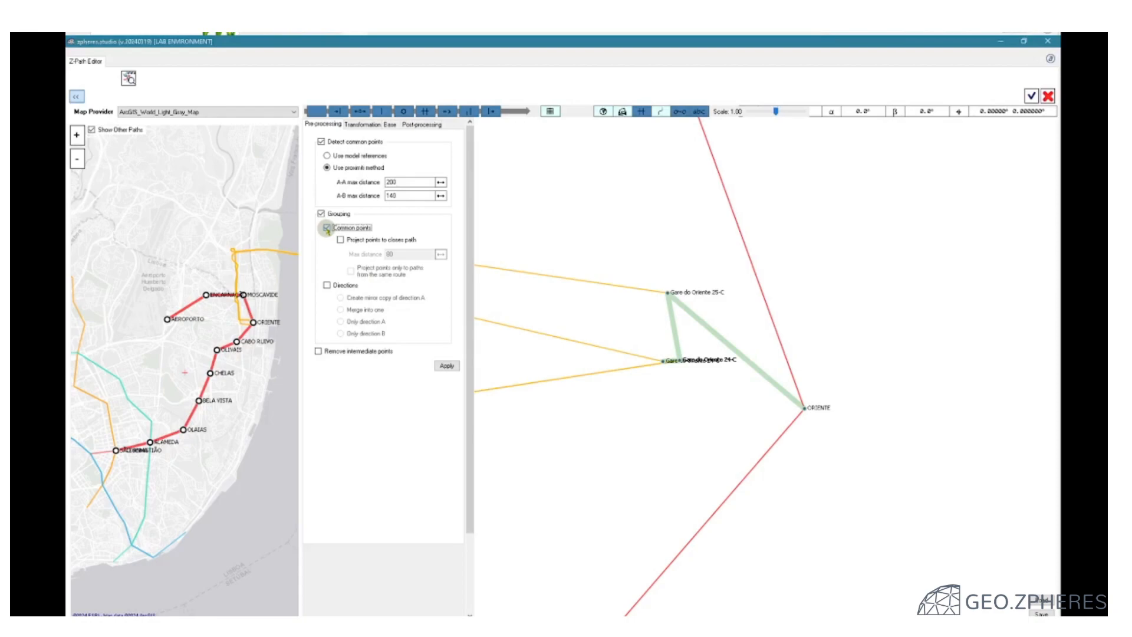
left_click(447, 365)
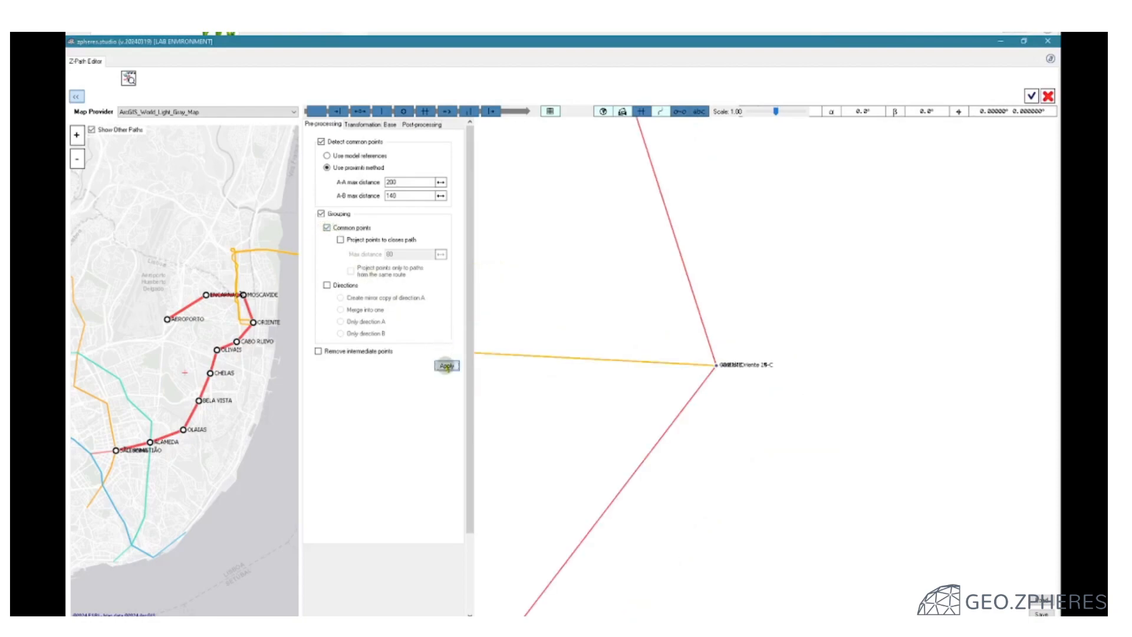
mouse_move(717, 373)
Step: Apply label visibility in post-processing, first for all labels and finally as One in group, and inspect the Oriente station point
left_click(415, 124)
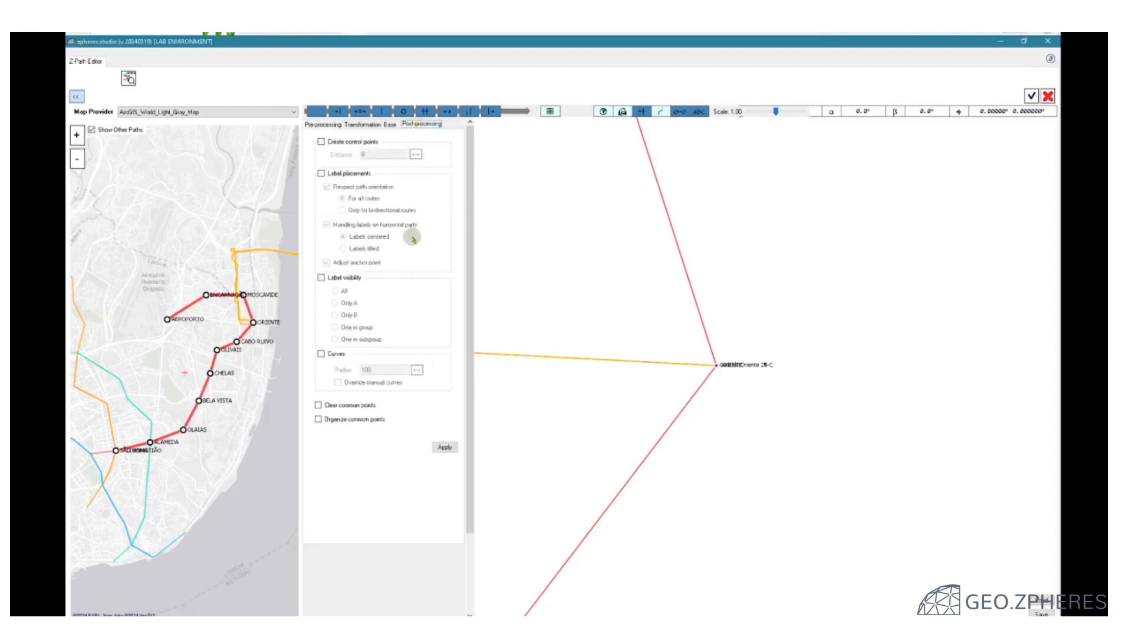
left_click(321, 277)
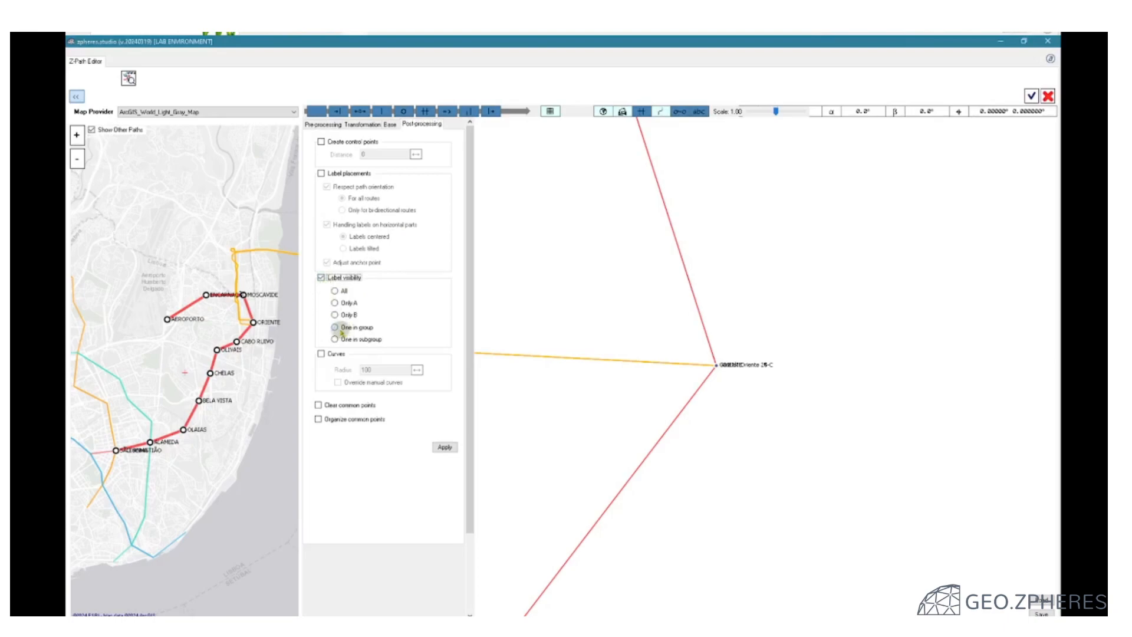
left_click(334, 291)
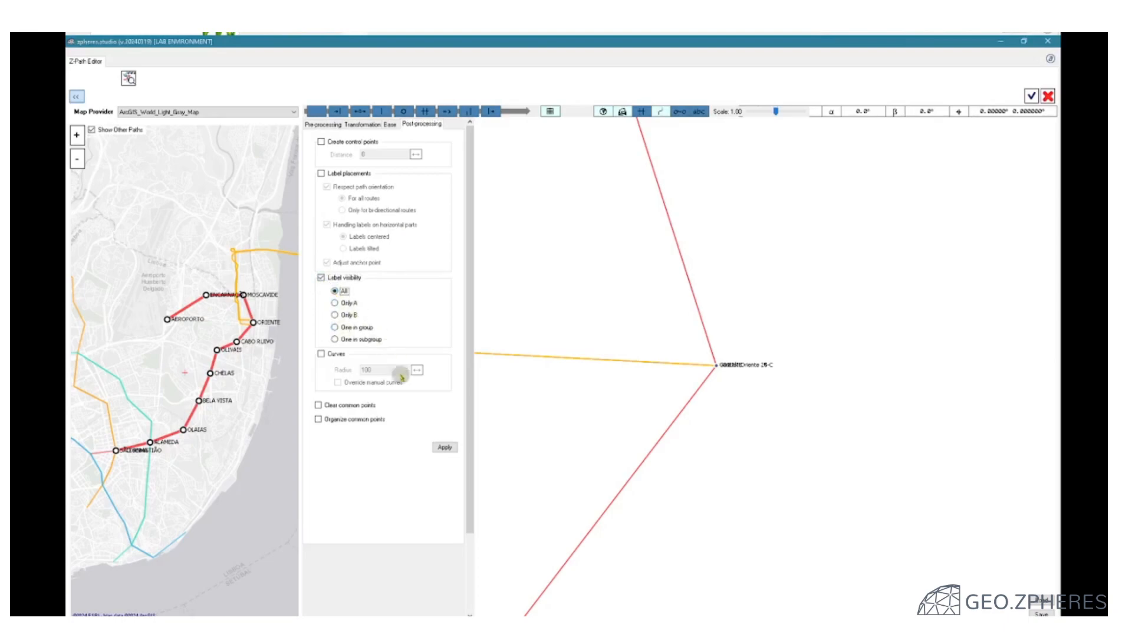
left_click(443, 446)
left_click(356, 327)
left_click(444, 446)
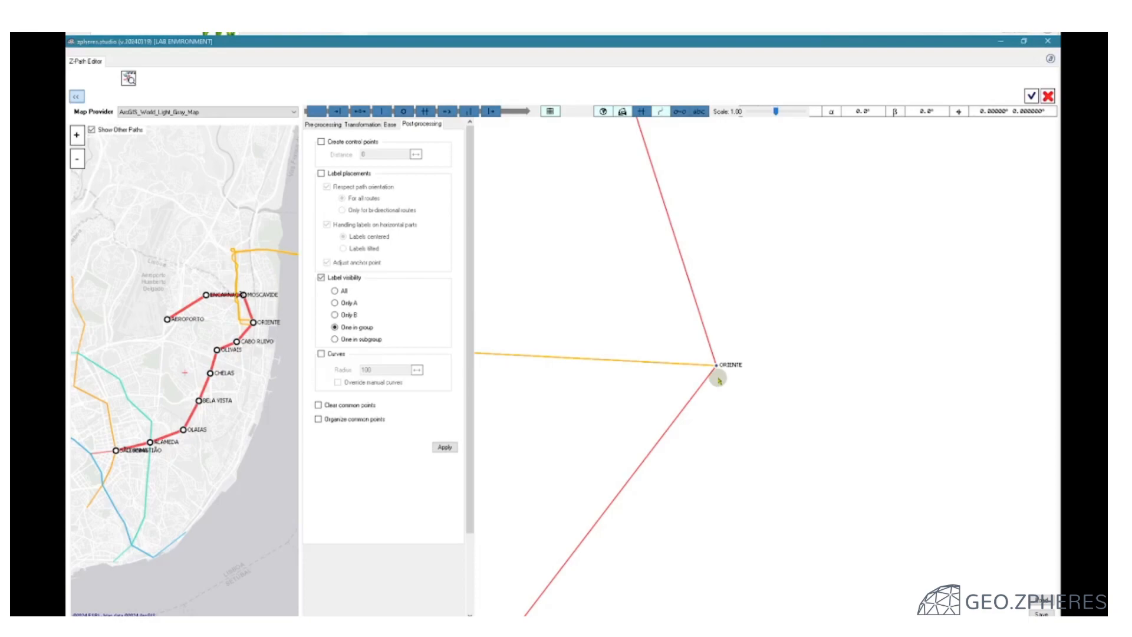
scroll(719, 380, "down", 2)
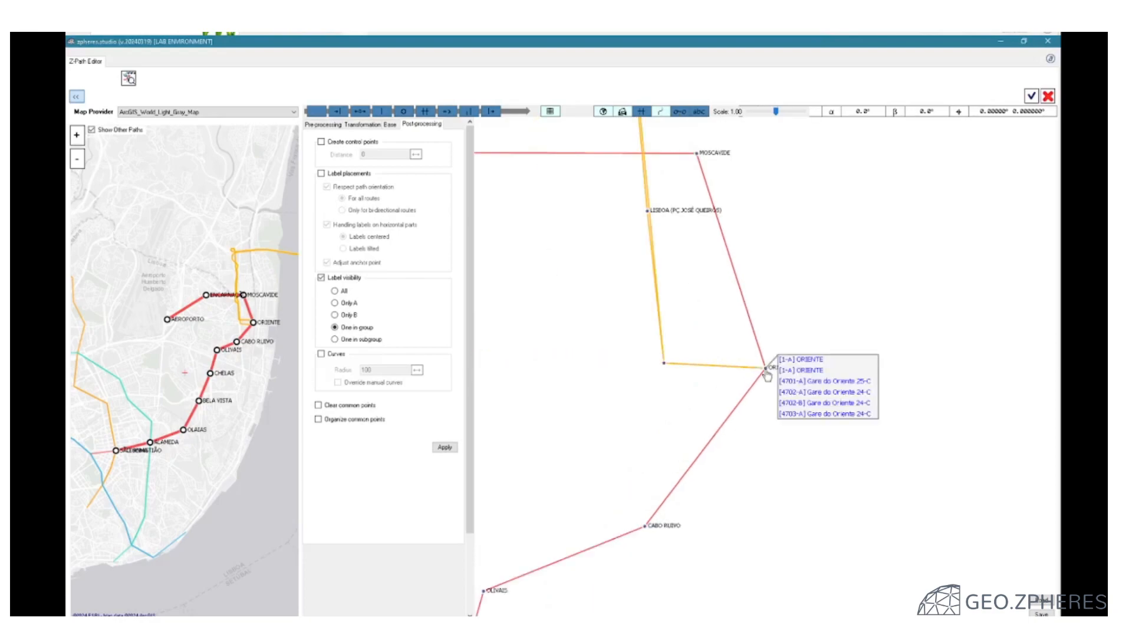
scroll(766, 372, "up", 2)
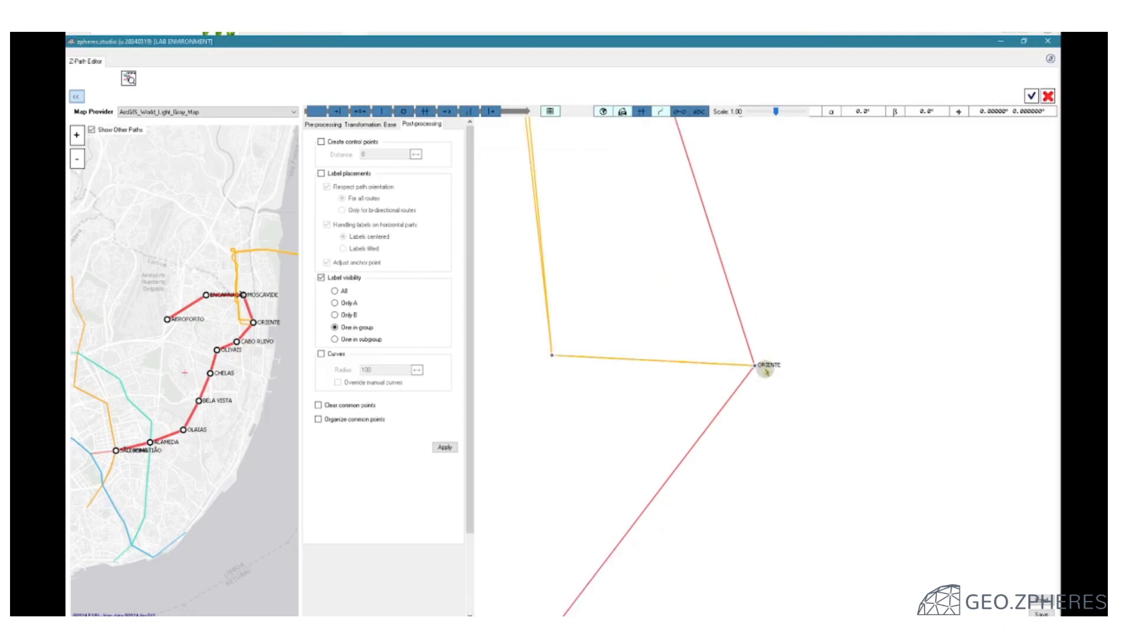
scroll(766, 370, "up", 2)
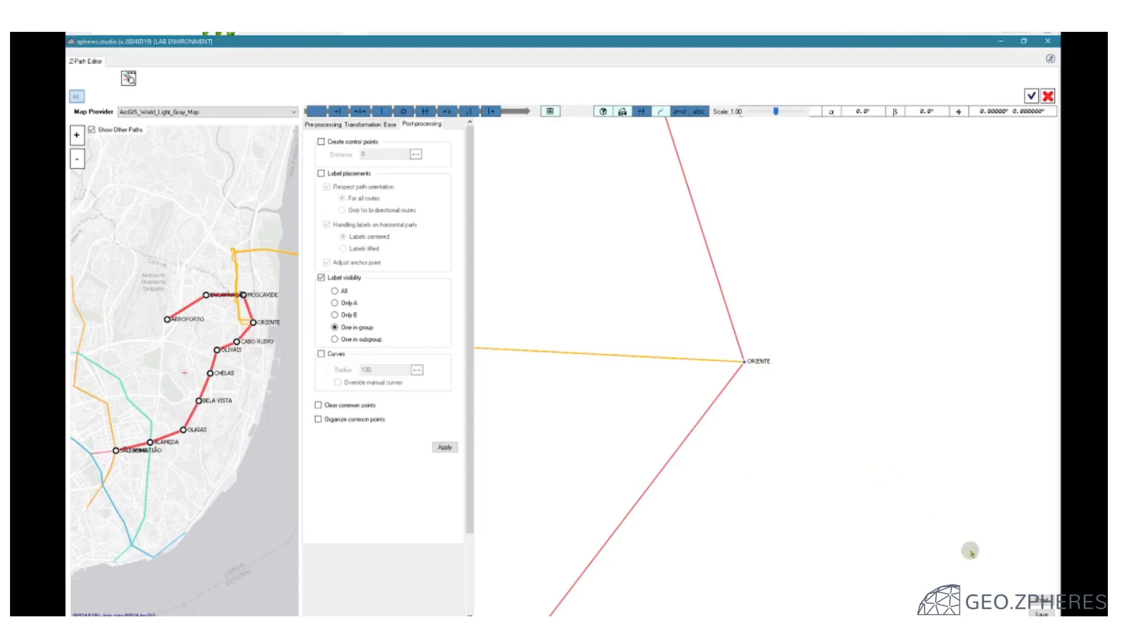
Step: Save the automation settings as BasicOrganisation.json in the TML.Video folder on the Desktop
left_click(1040, 611)
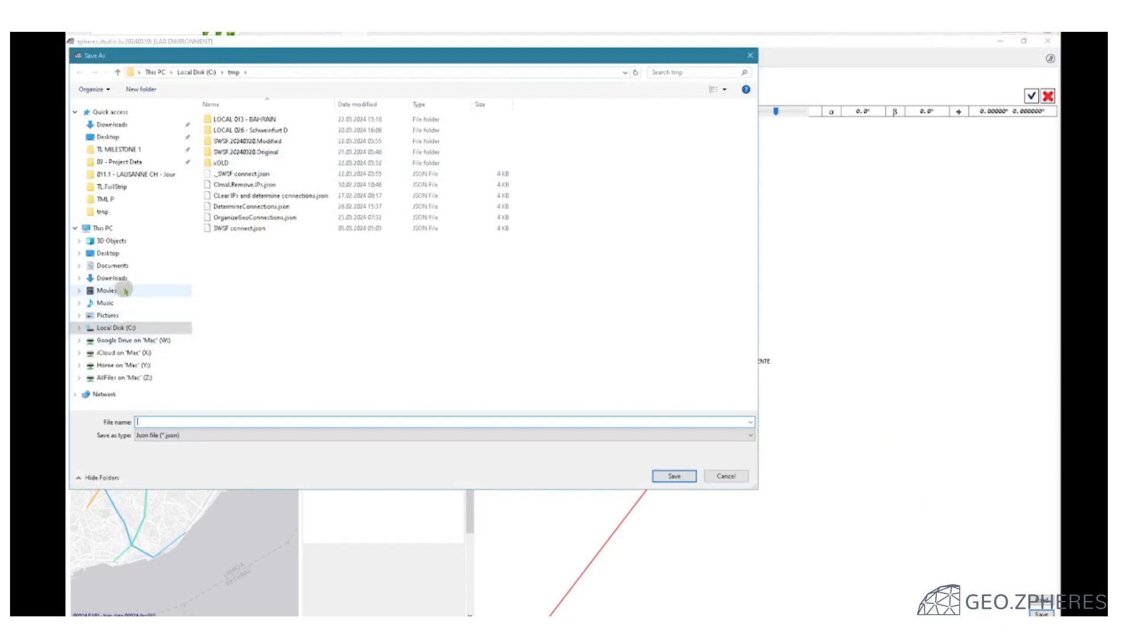
left_click(118, 242)
left_click(118, 253)
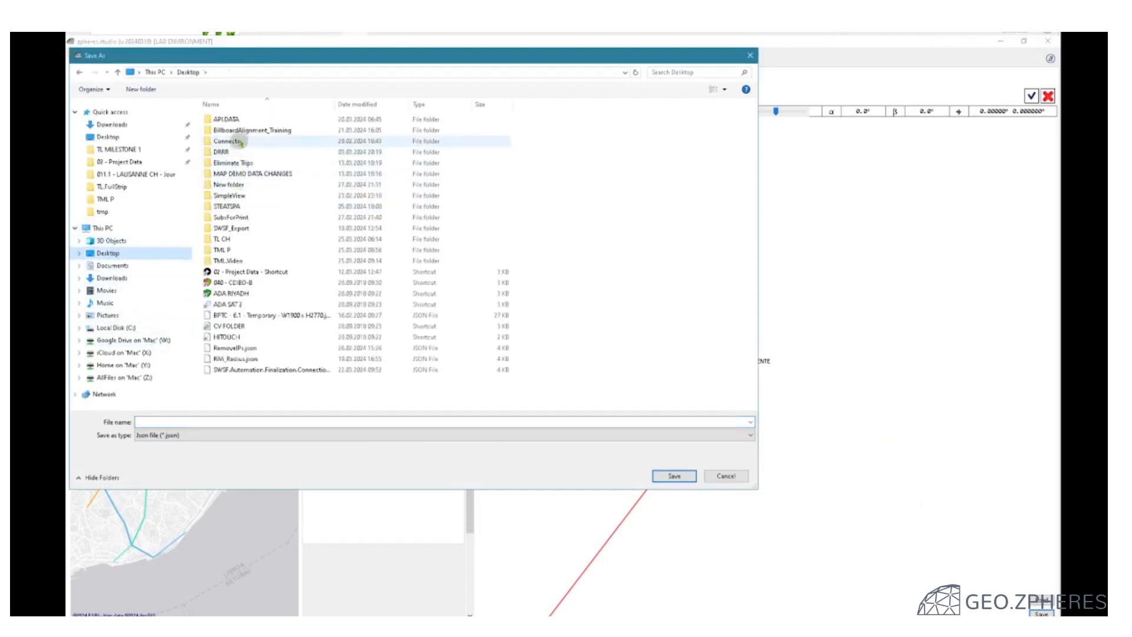
double_click(228, 260)
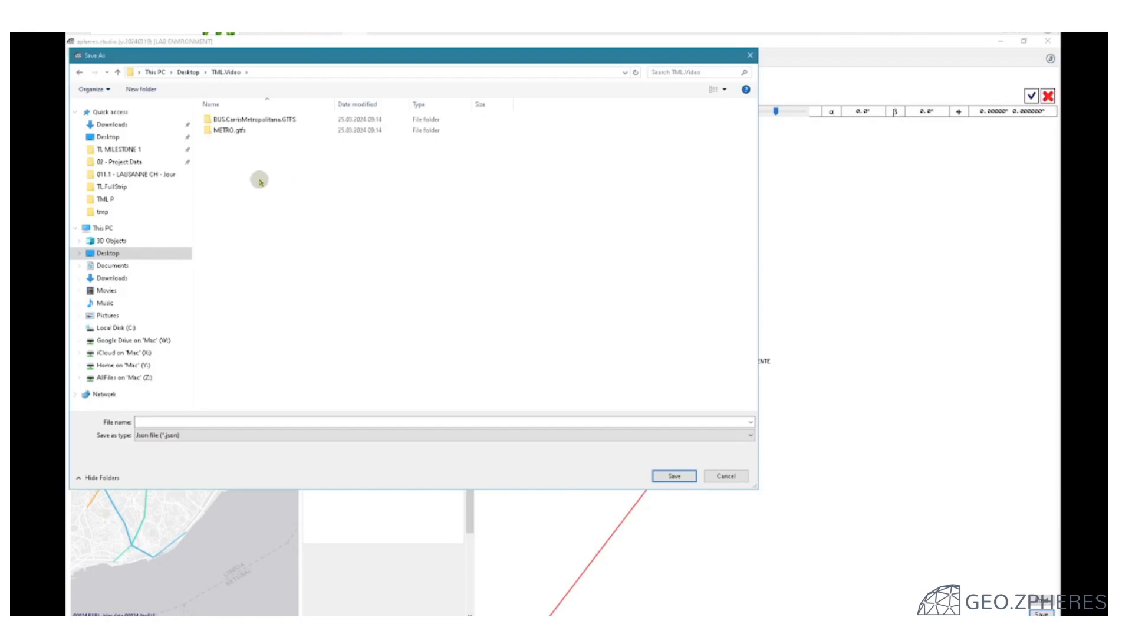
left_click(203, 421)
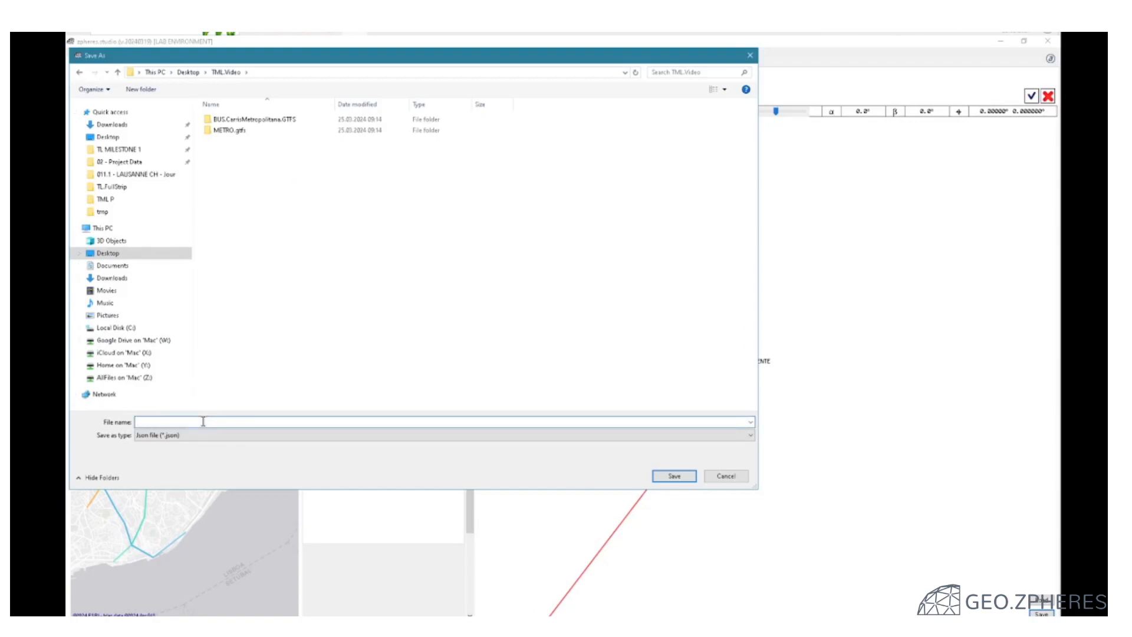
type("AoBai")
left_click(657, 474)
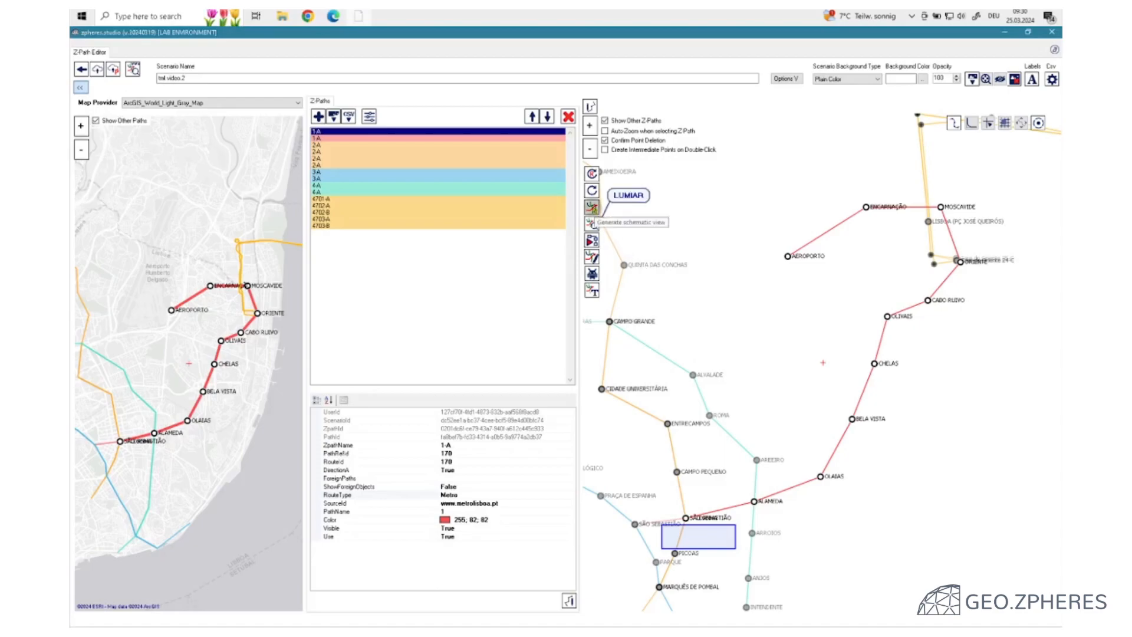
Step: Generate the schematic view using the custom settings in BasicOrganisation.json and inspect the Oriente station
left_click(591, 207)
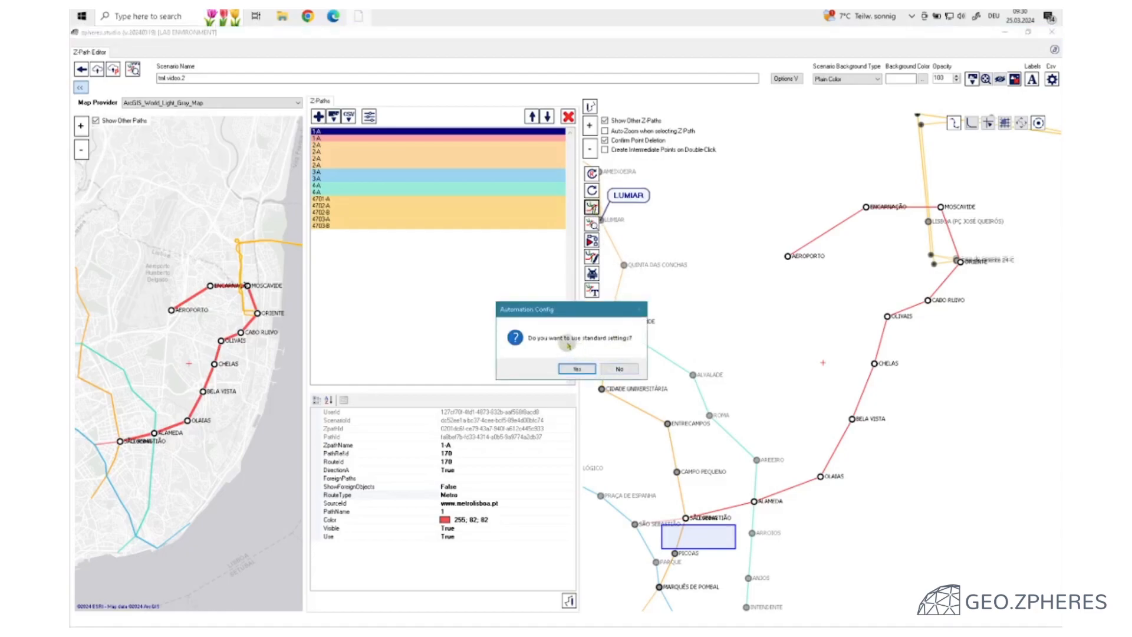
left_click(620, 371)
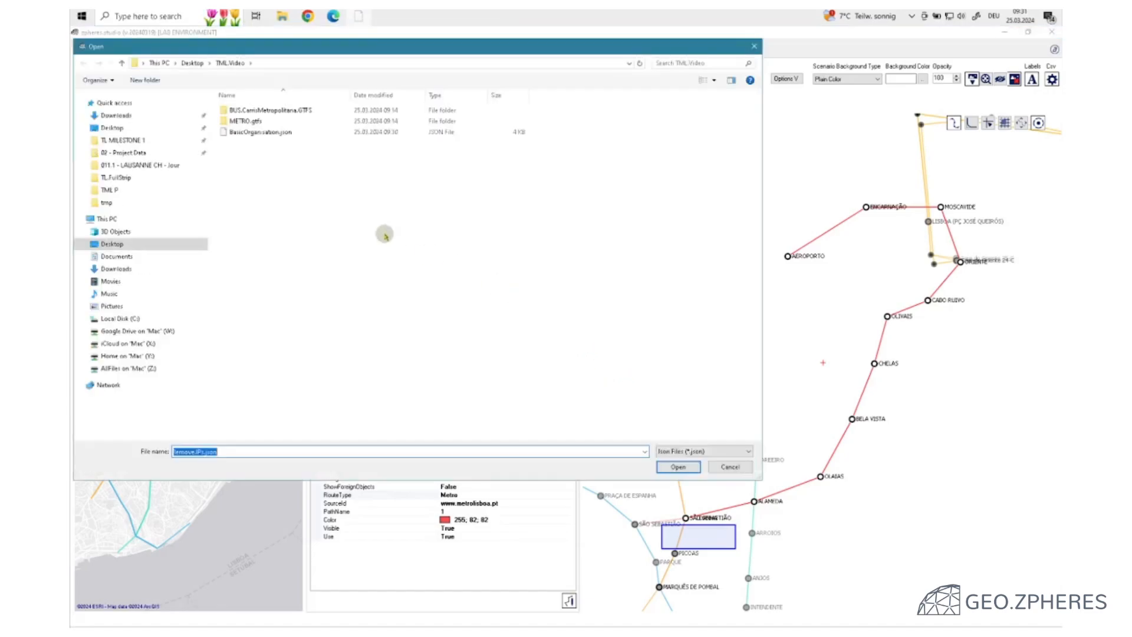
left_click(269, 134)
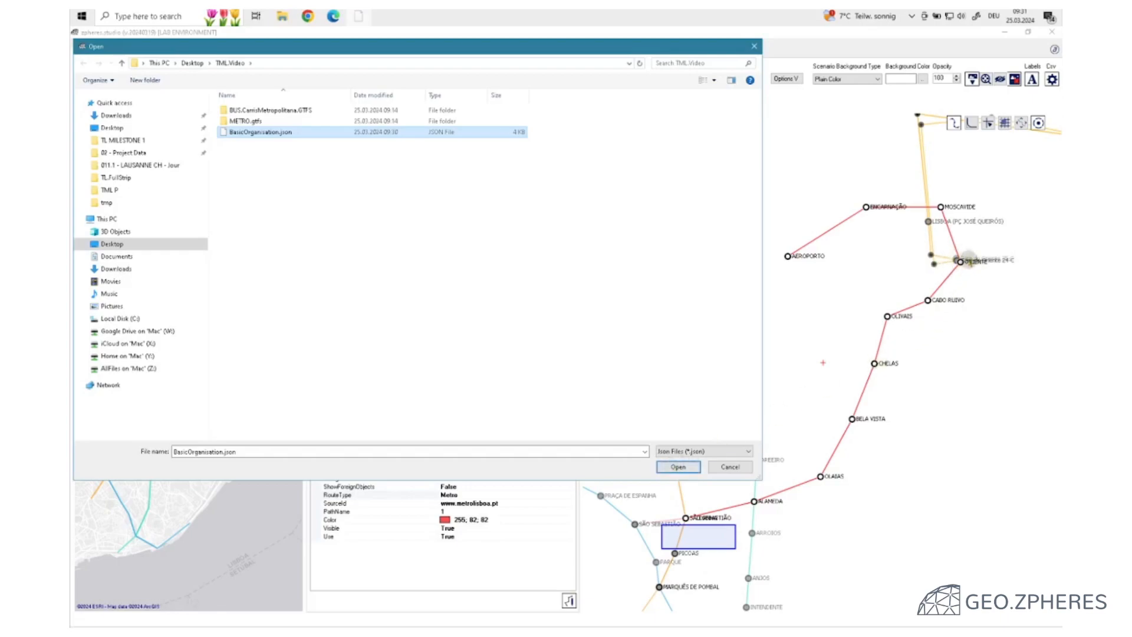
left_click(689, 467)
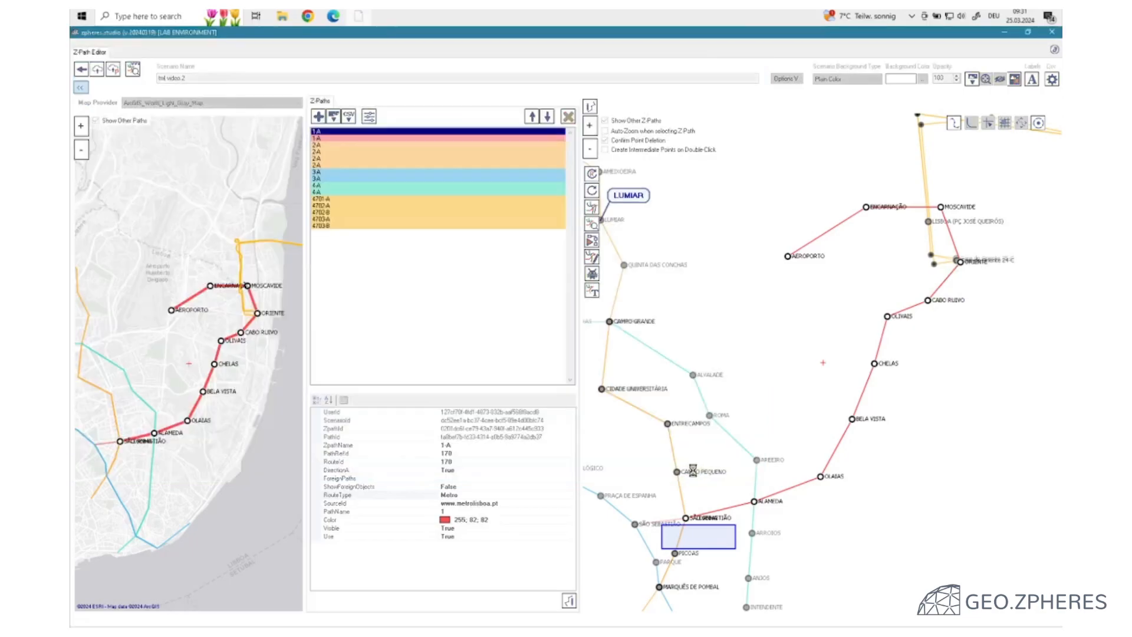
scroll(963, 261, "up", 2)
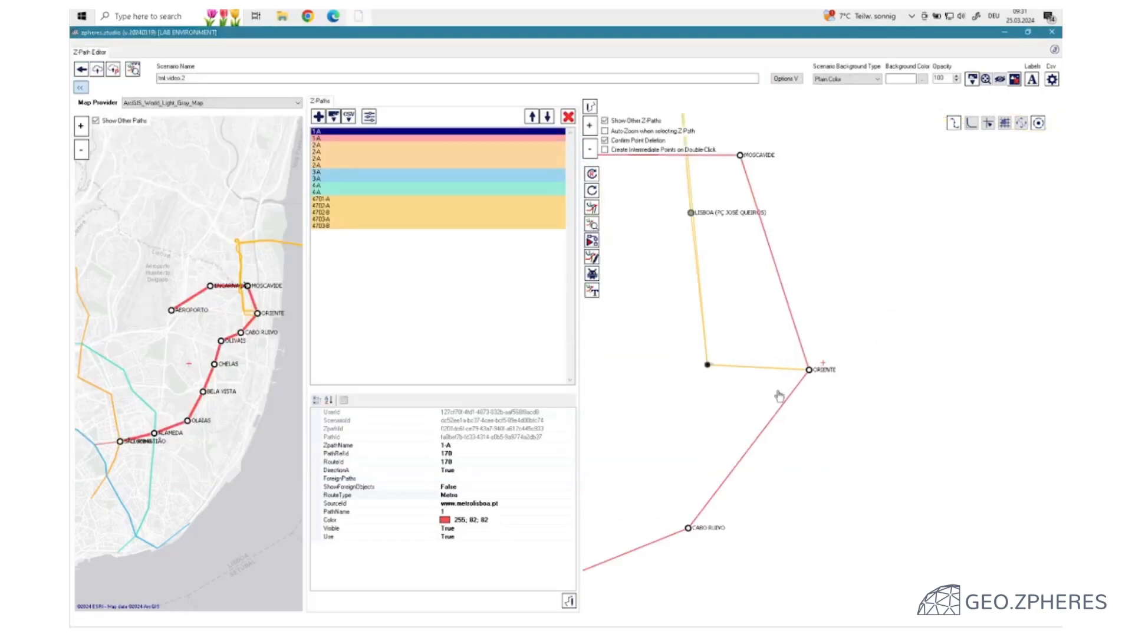
scroll(822, 368, "up", 1)
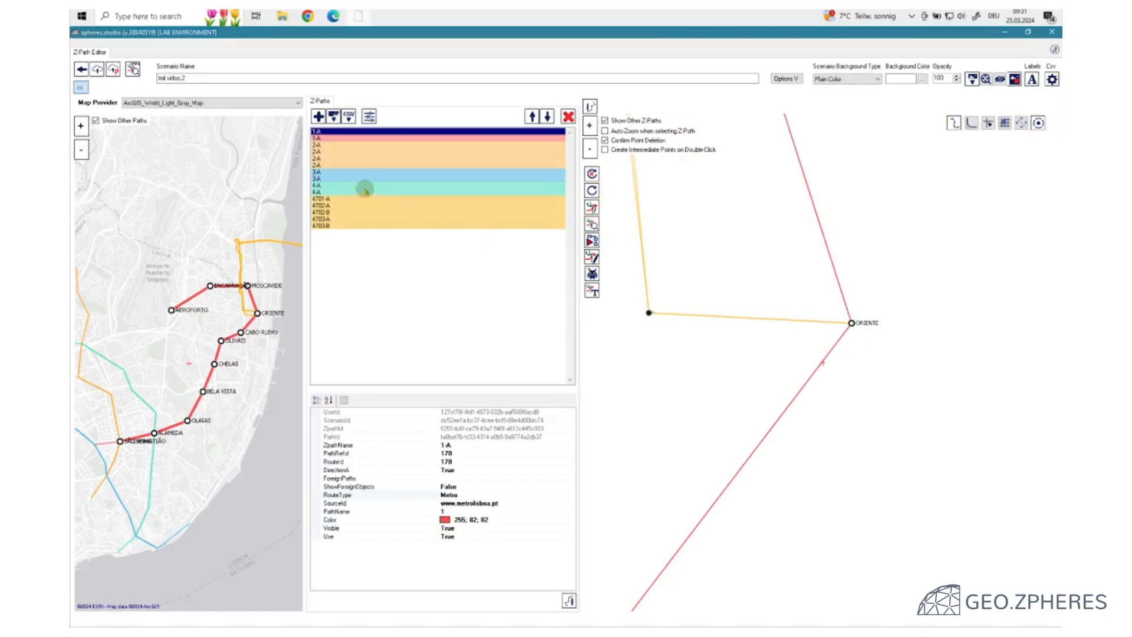
Step: Publish scenario tml.video.2 with simulated position data and only interline connections shown, and return to the scenario overview
left_click(113, 70)
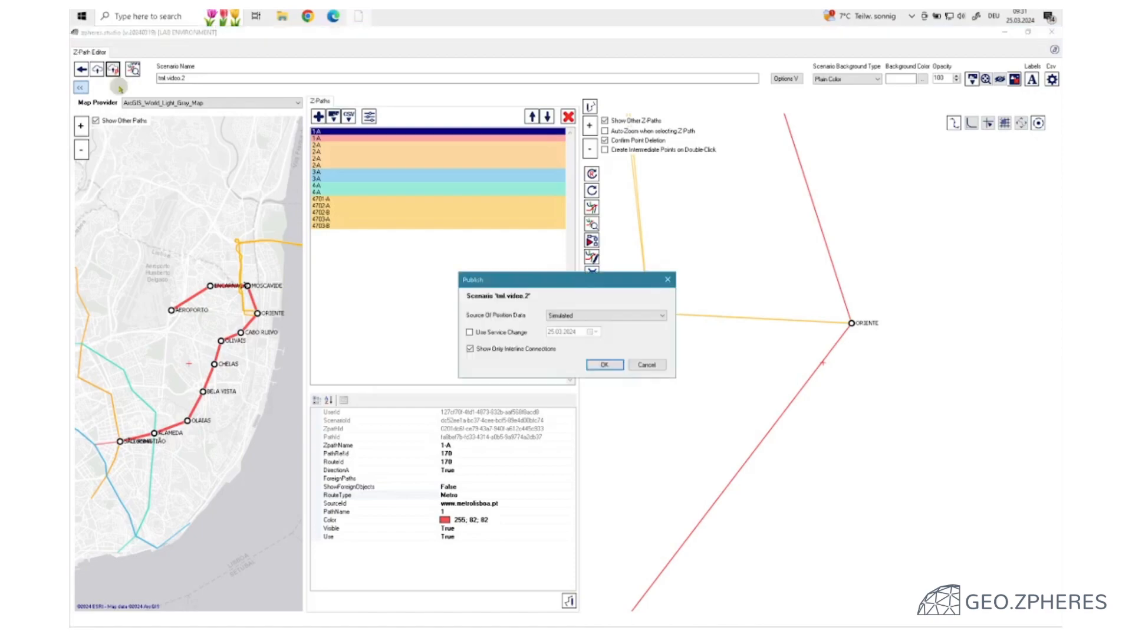
left_click(604, 365)
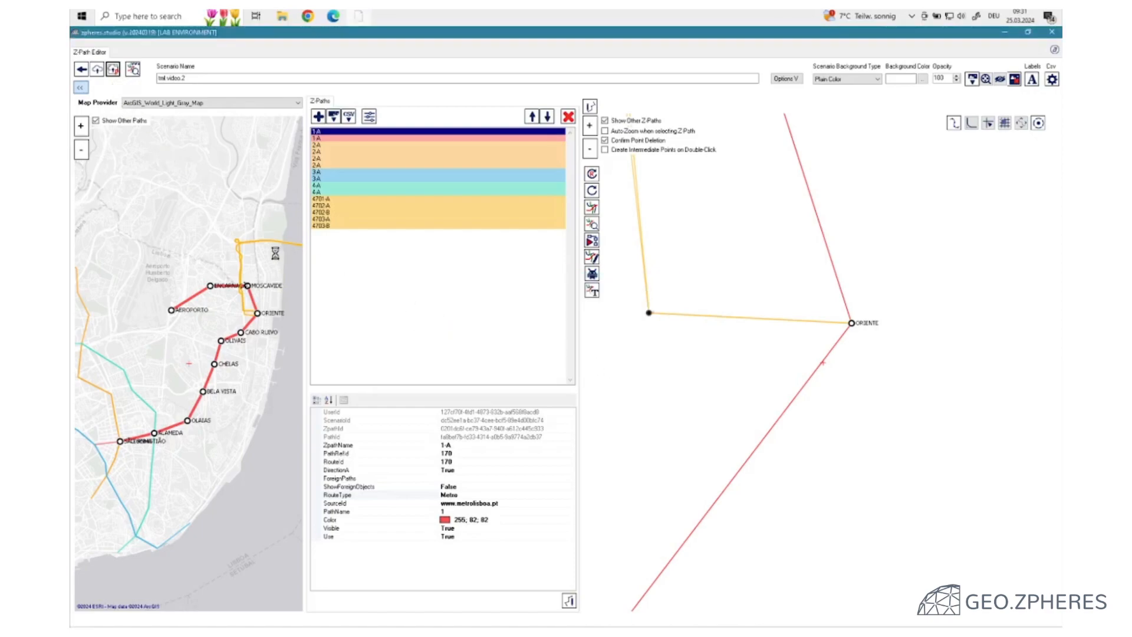
left_click(82, 70)
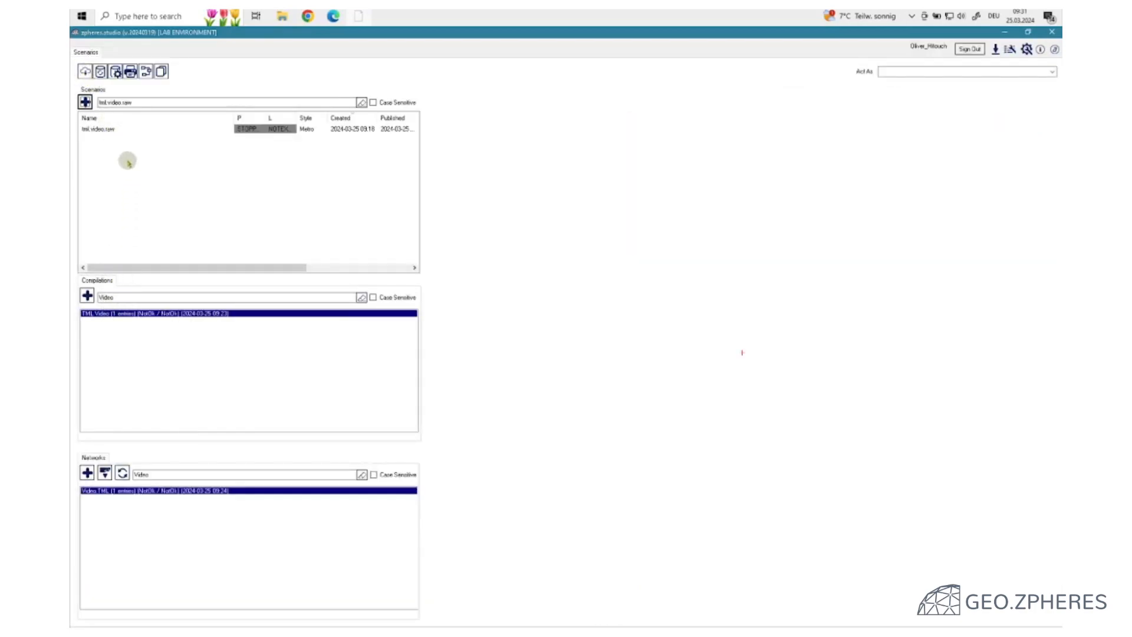
Step: Filter the scenarios by tml.video and preview the tml.video.2 scenario
left_click(140, 104)
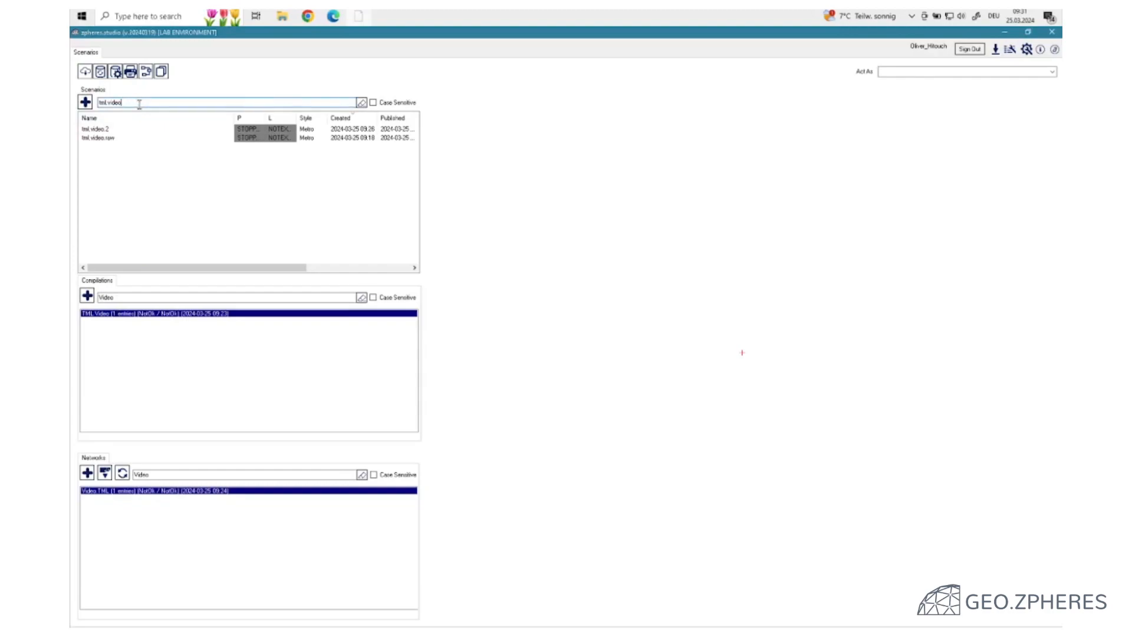
left_click(100, 129)
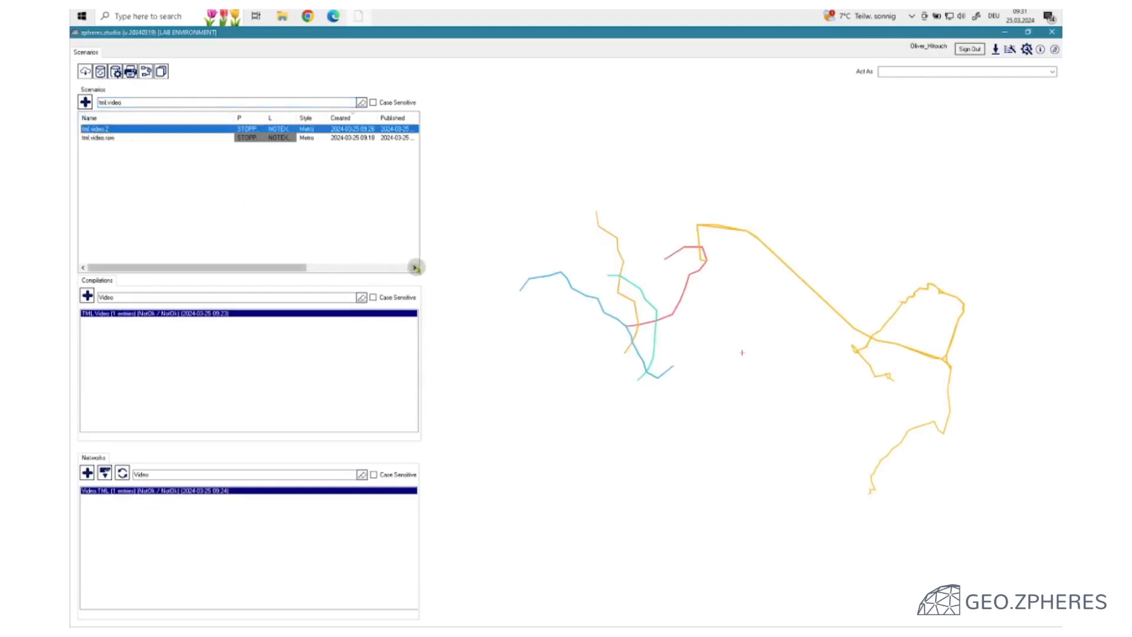
scroll(742, 352, "up", 5)
scroll(741, 353, "down", 5)
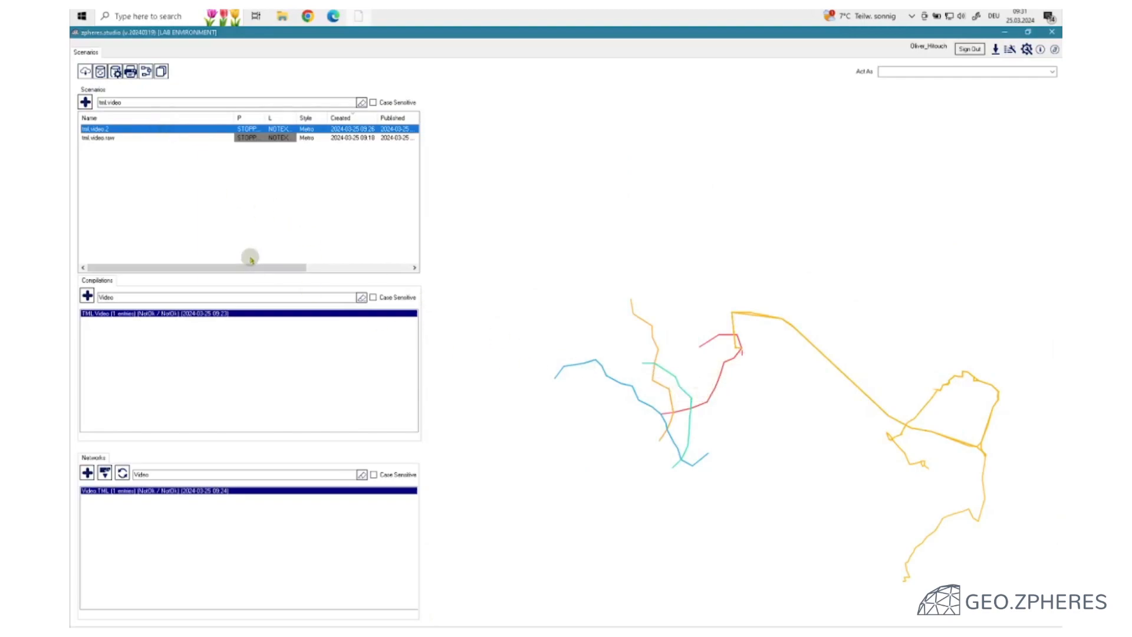
Step: Add scenario tml.video.2 to the TML.Video compilation and save the compilation
double_click(112, 314)
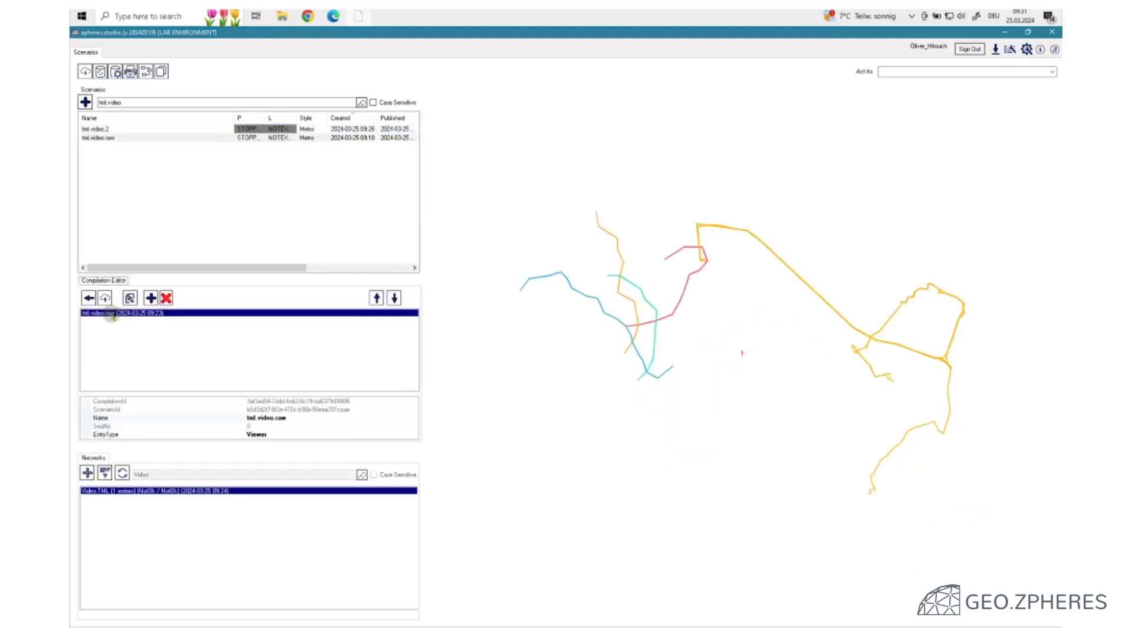
left_click(110, 129)
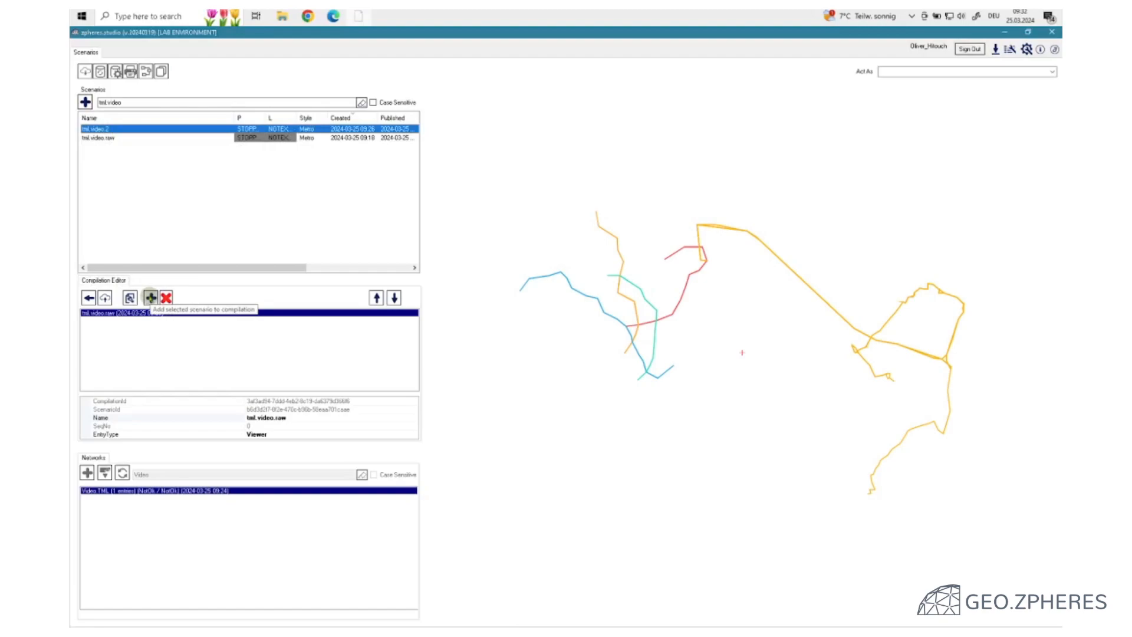
left_click(150, 298)
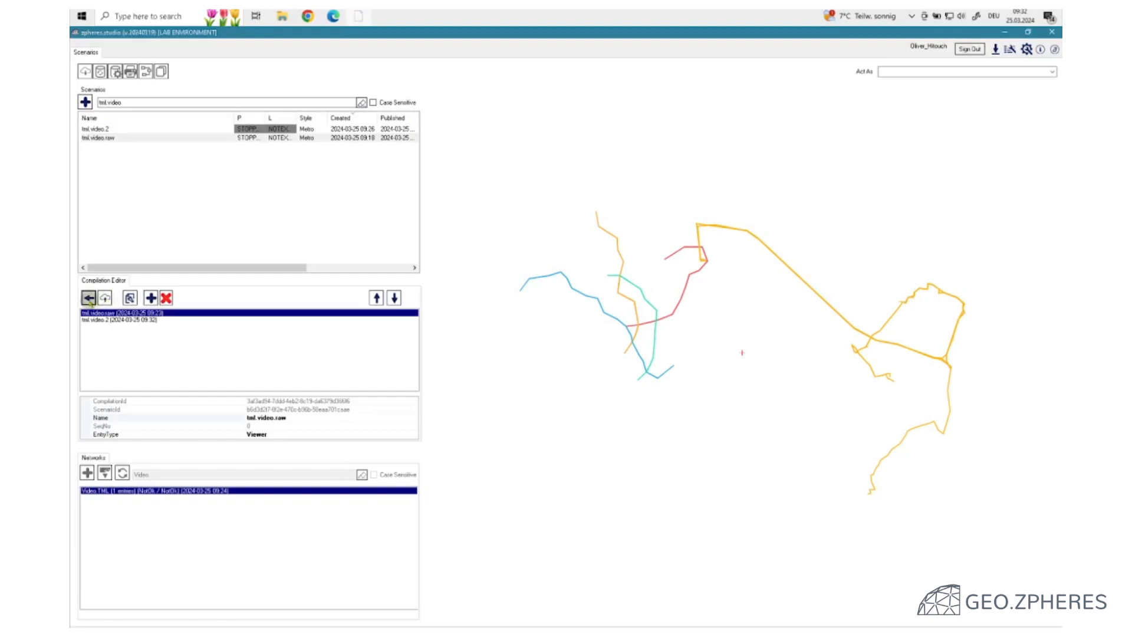
left_click(105, 297)
Step: Switch to the browser, reload the published Video.TML network, and lock the map view at the Gare do Oriente stops
key("alt+Tab")
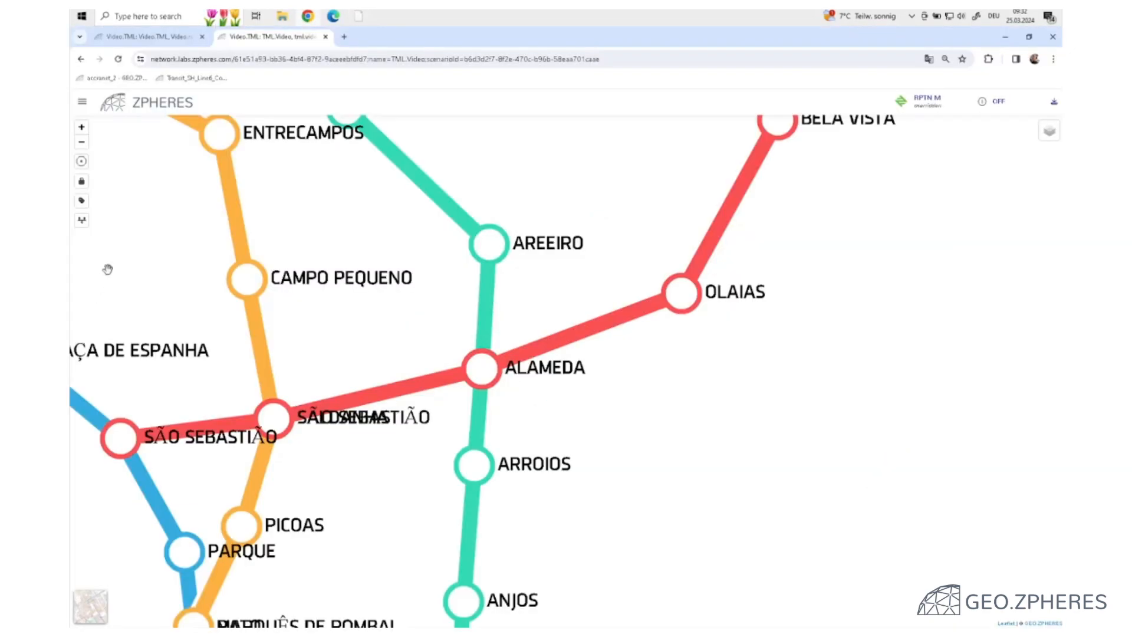
left_click(119, 61)
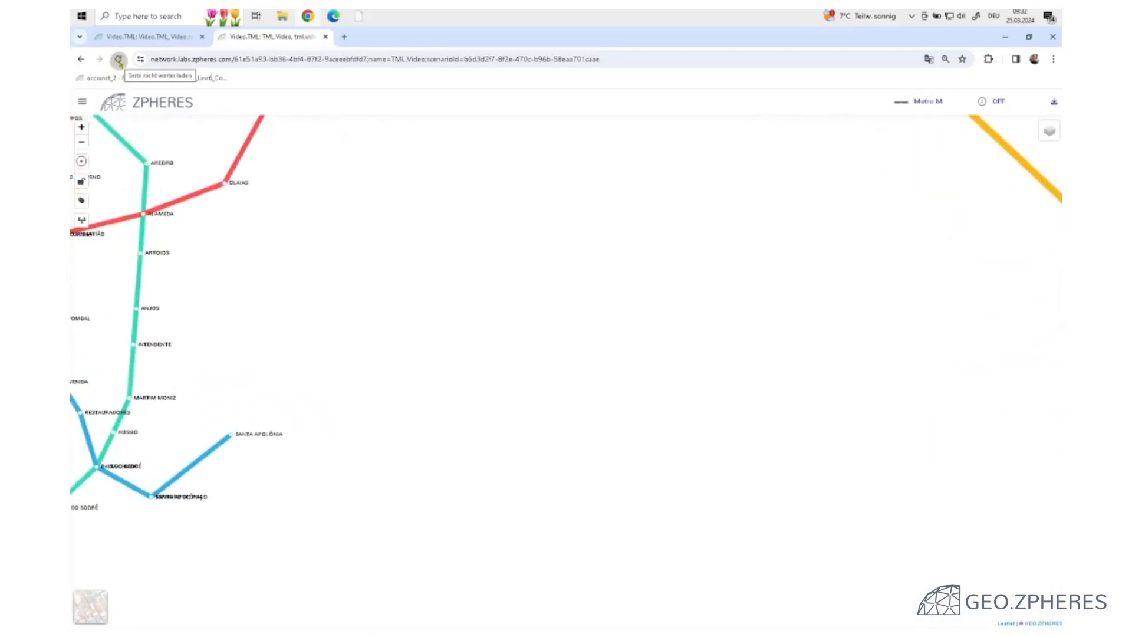
left_click_drag(259, 216, 249, 449)
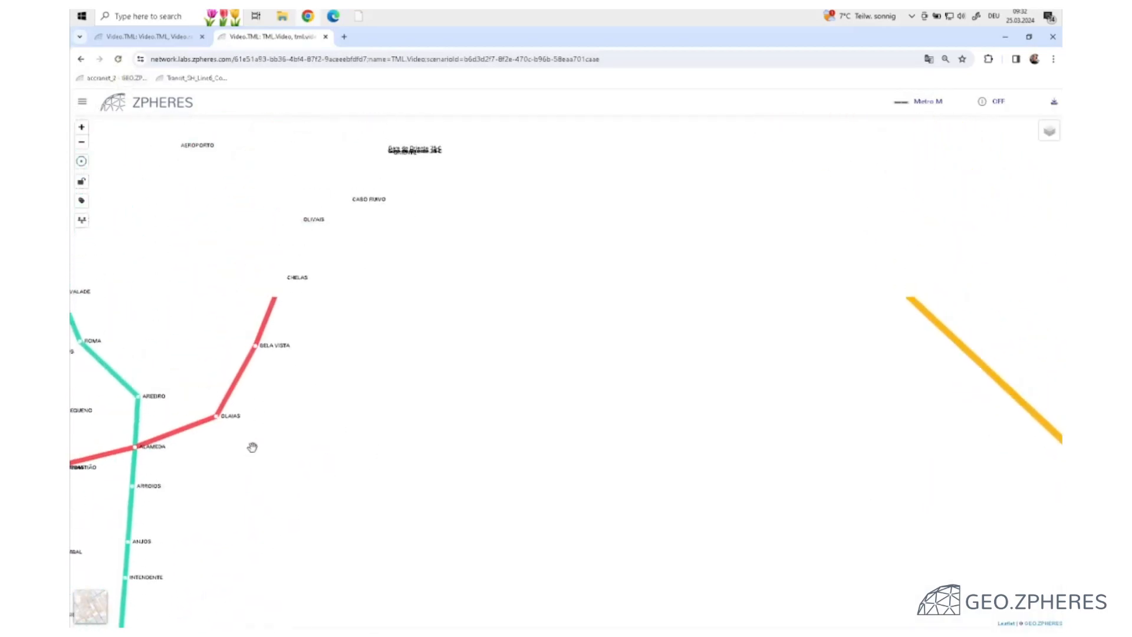
scroll(377, 268, "up", 3)
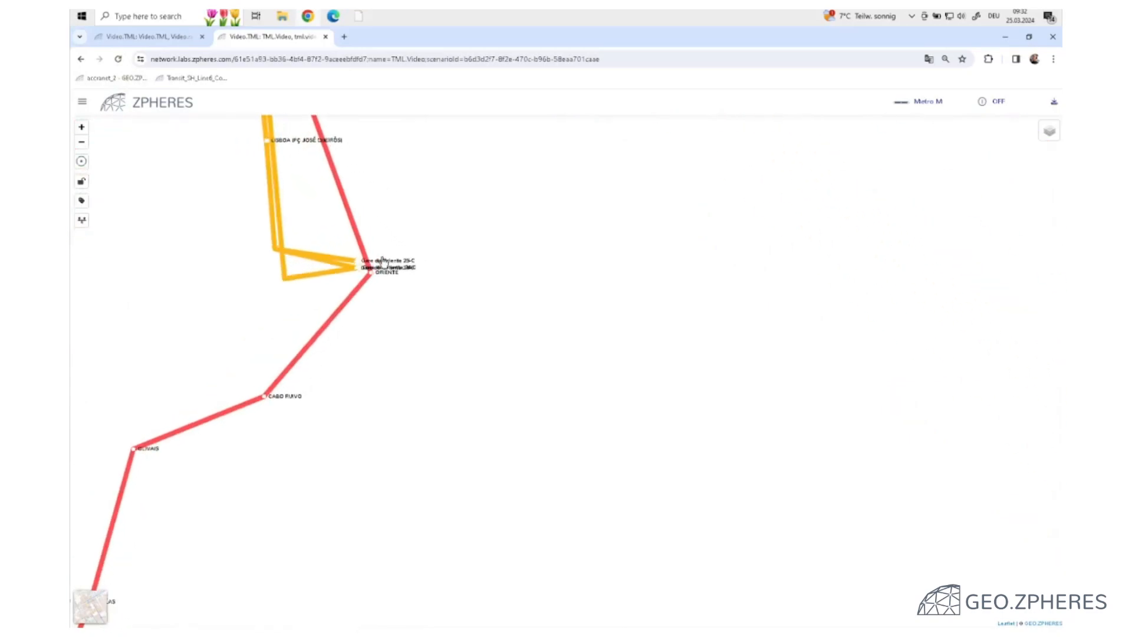
scroll(383, 283, "up", 5)
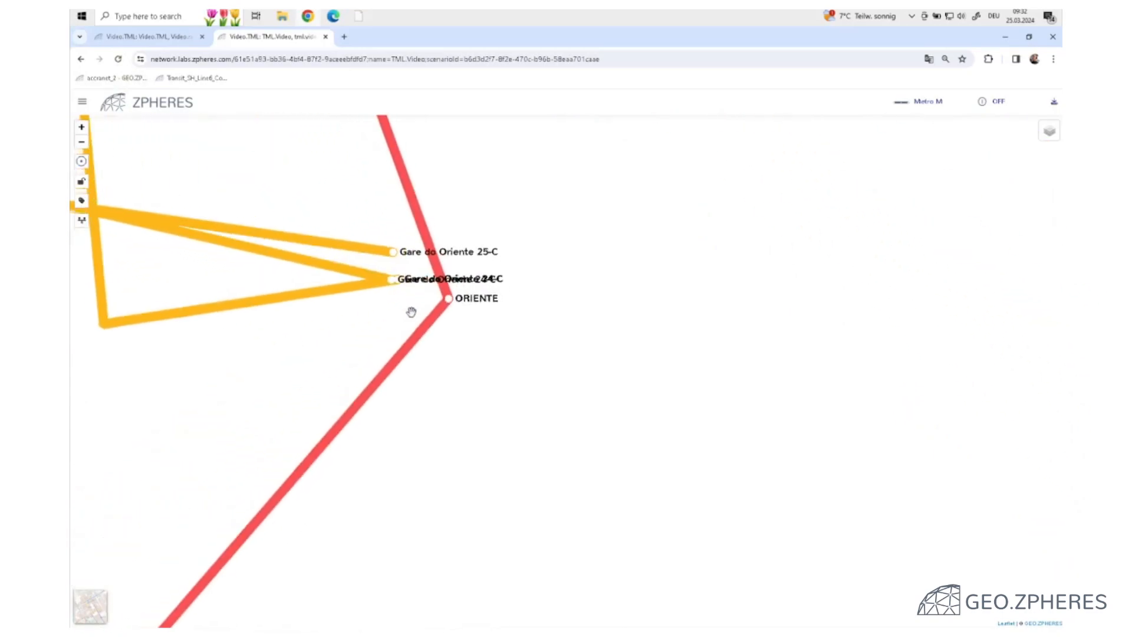
left_click(81, 182)
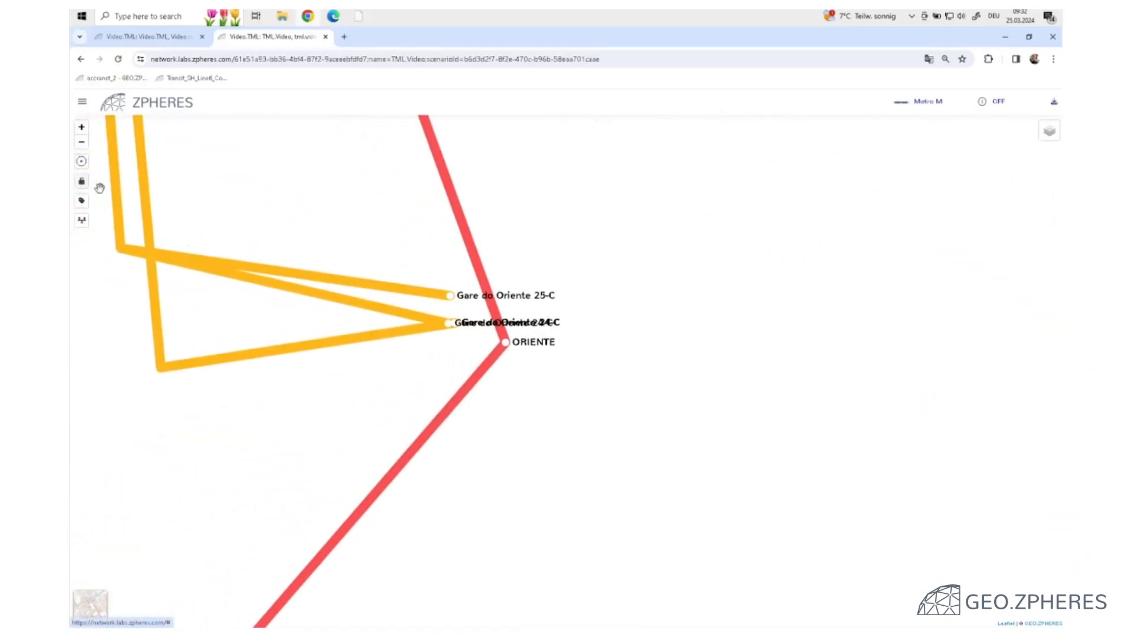
Step: Open the tml.video.2 map in the published network and examine the Oriente station and its label
left_click(82, 104)
left_click(86, 128)
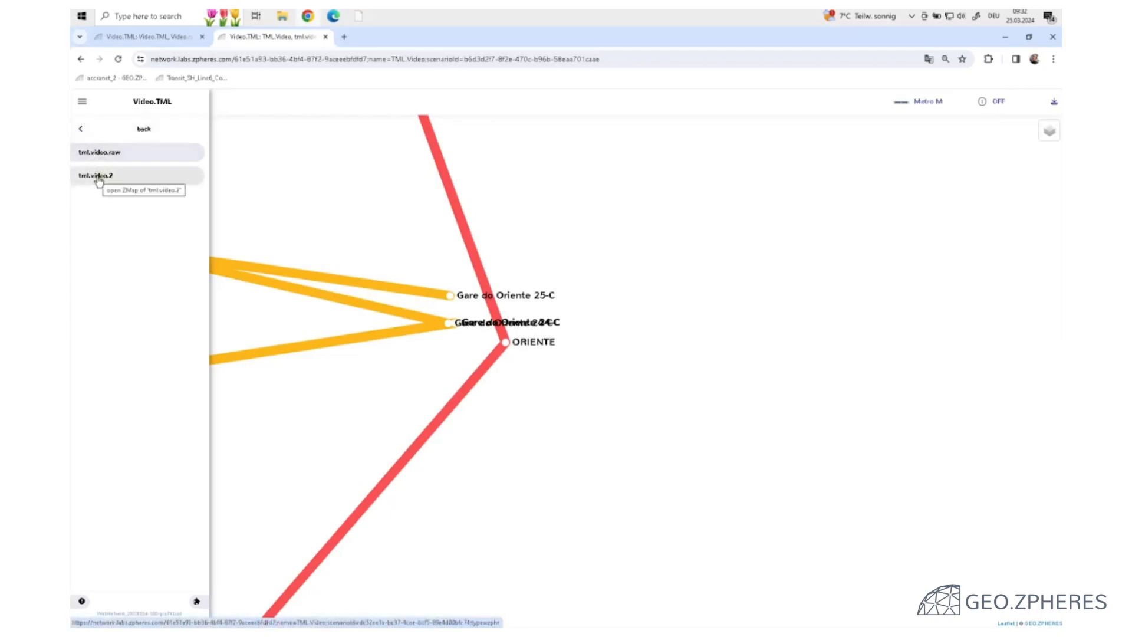
left_click(98, 180)
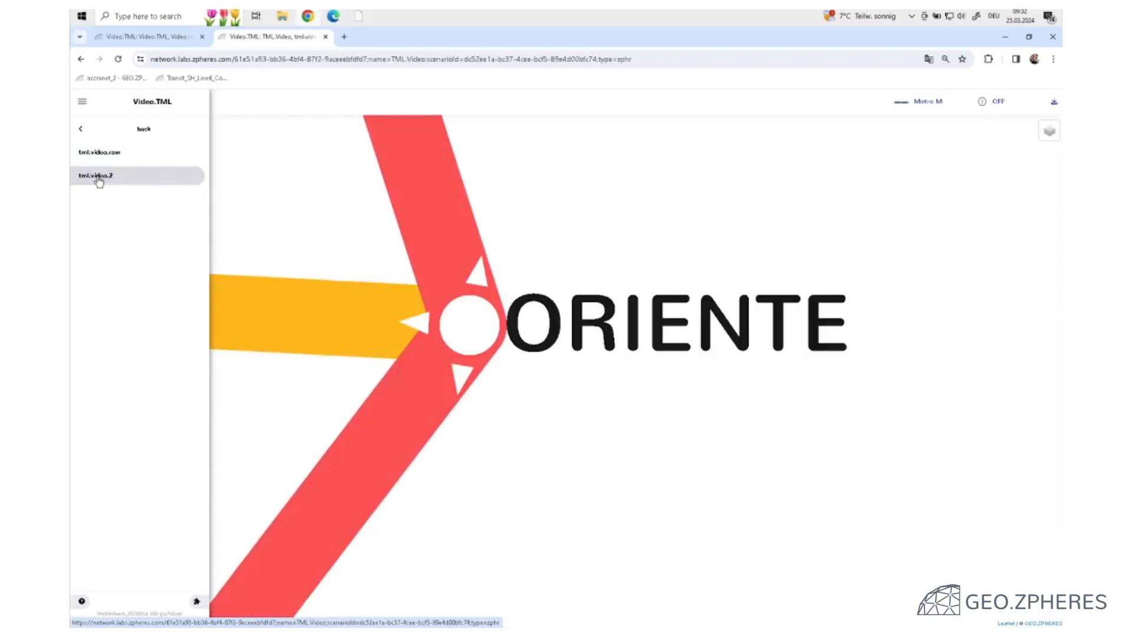
scroll(397, 290, "down", 3)
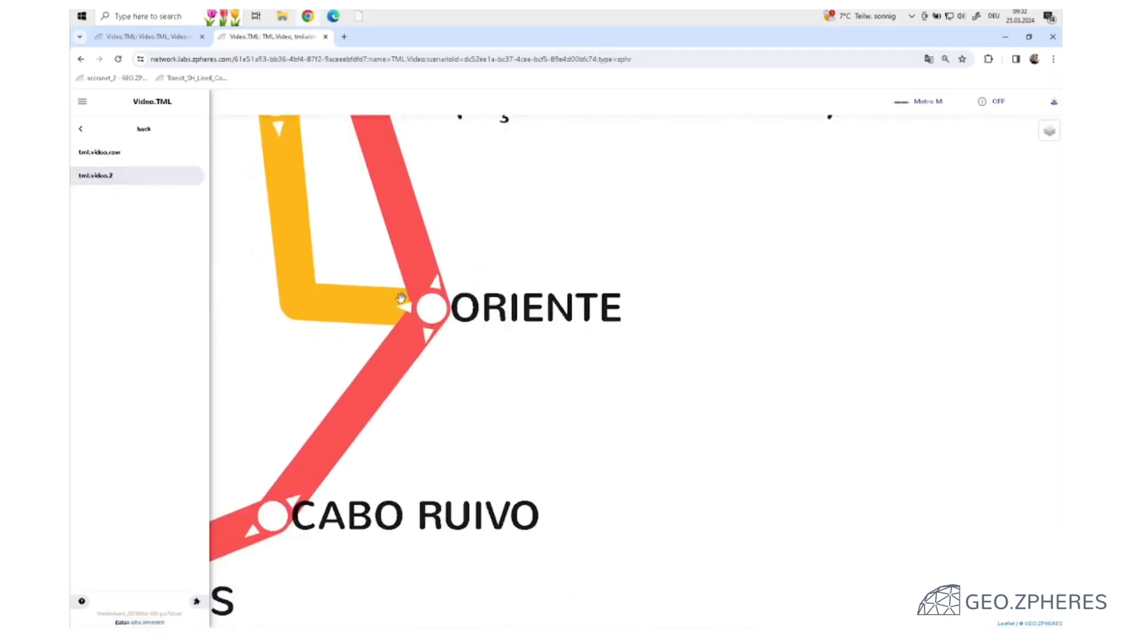
left_click_drag(416, 335, 538, 389)
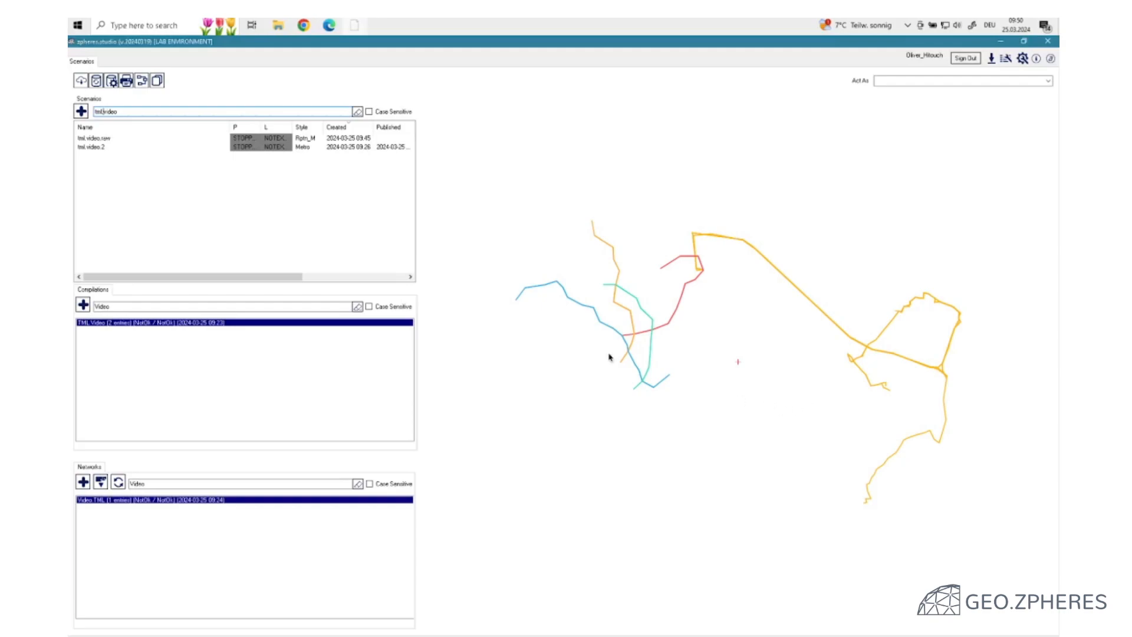
Step: Switch back to zpheres.studio and duplicate scenario tml.video.raw as tml.video.3
left_click(108, 139)
left_click(107, 140)
right_click(108, 140)
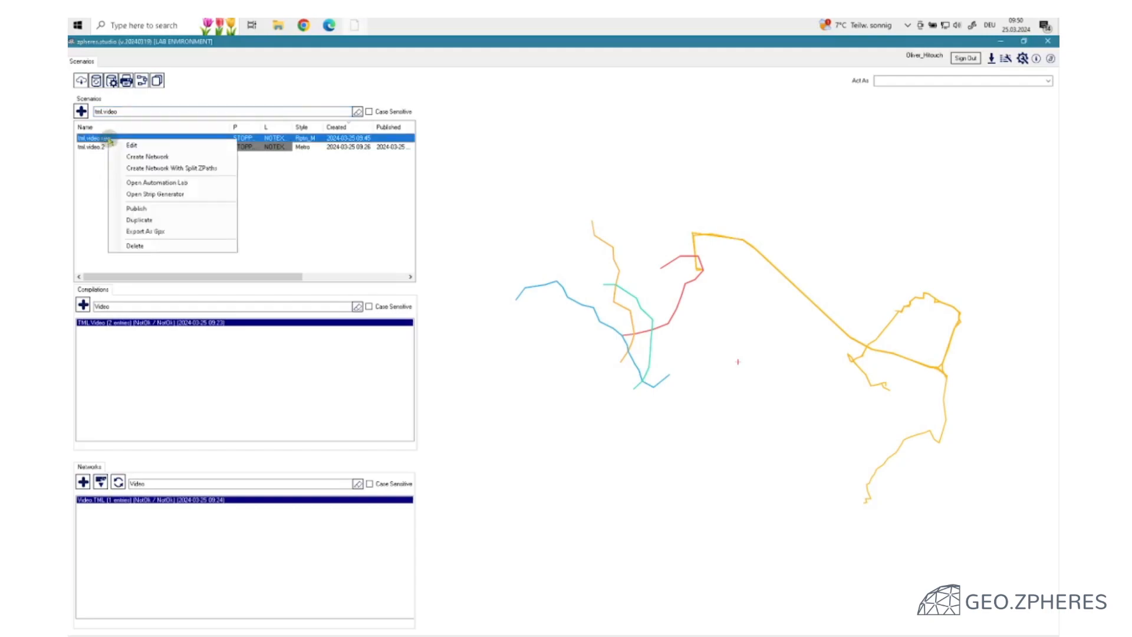
left_click(155, 219)
key("End")
key("shift+Left")
key("shift+Left")
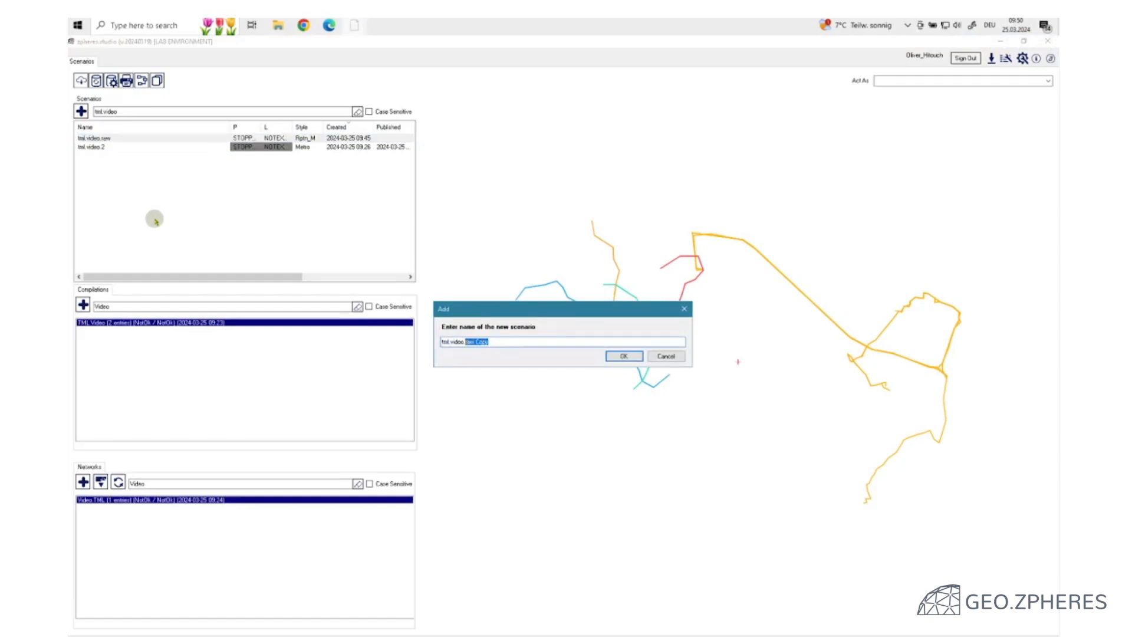
type("2")
left_click(615, 356)
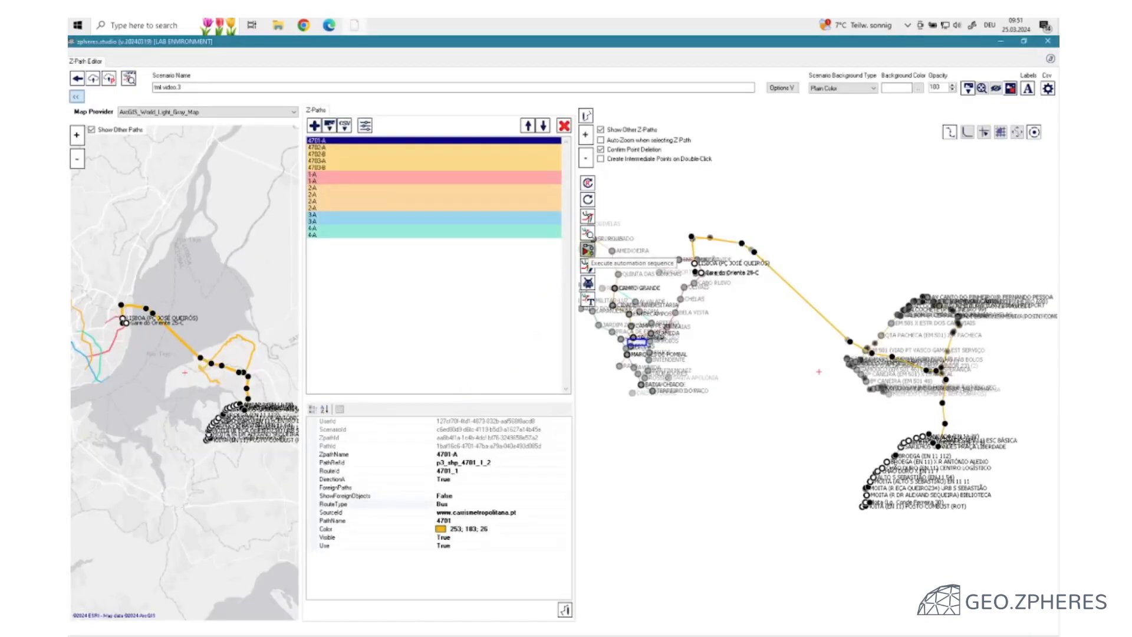
Step: Execute the automation sequence A.Video.Template 3 on tml.video.3 and inspect the line layout around Oriente
left_click(588, 250)
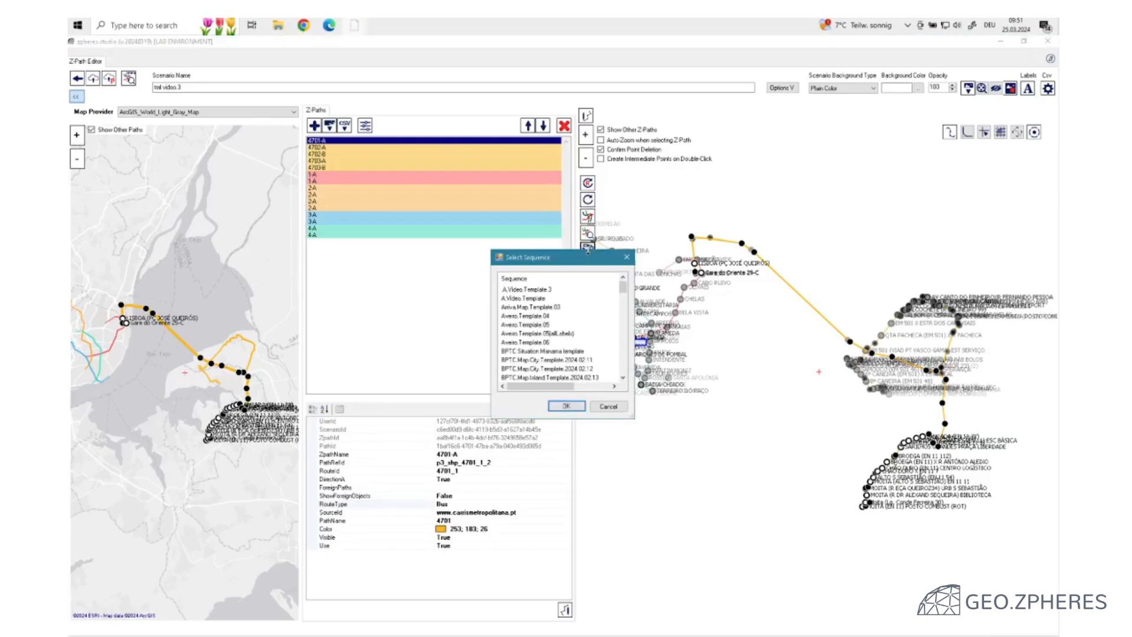
left_click(548, 290)
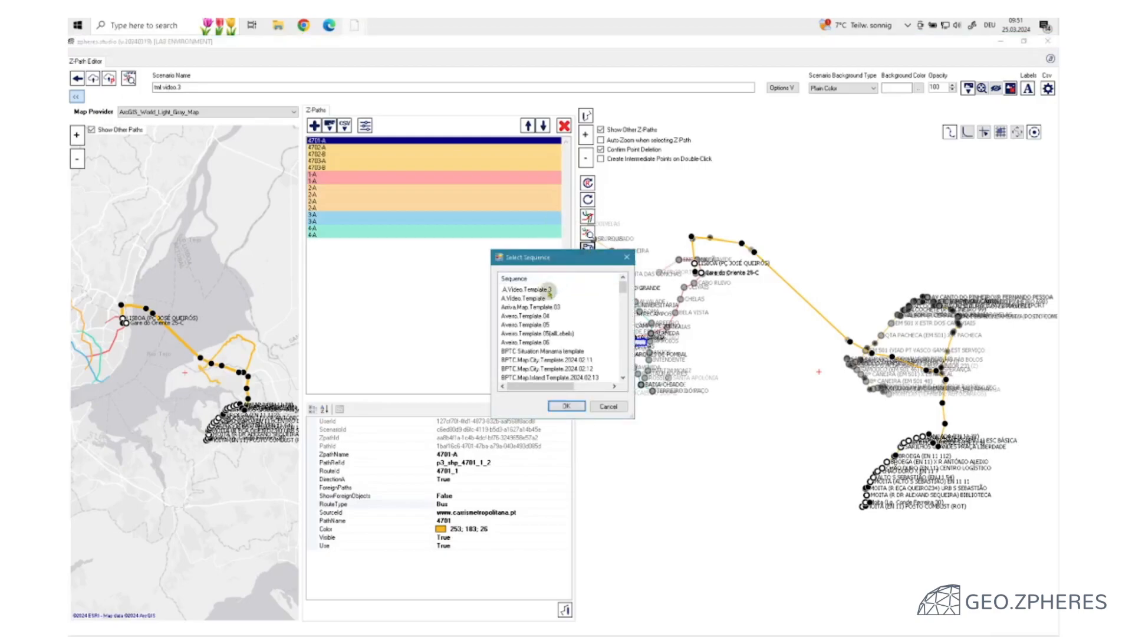
left_click(563, 407)
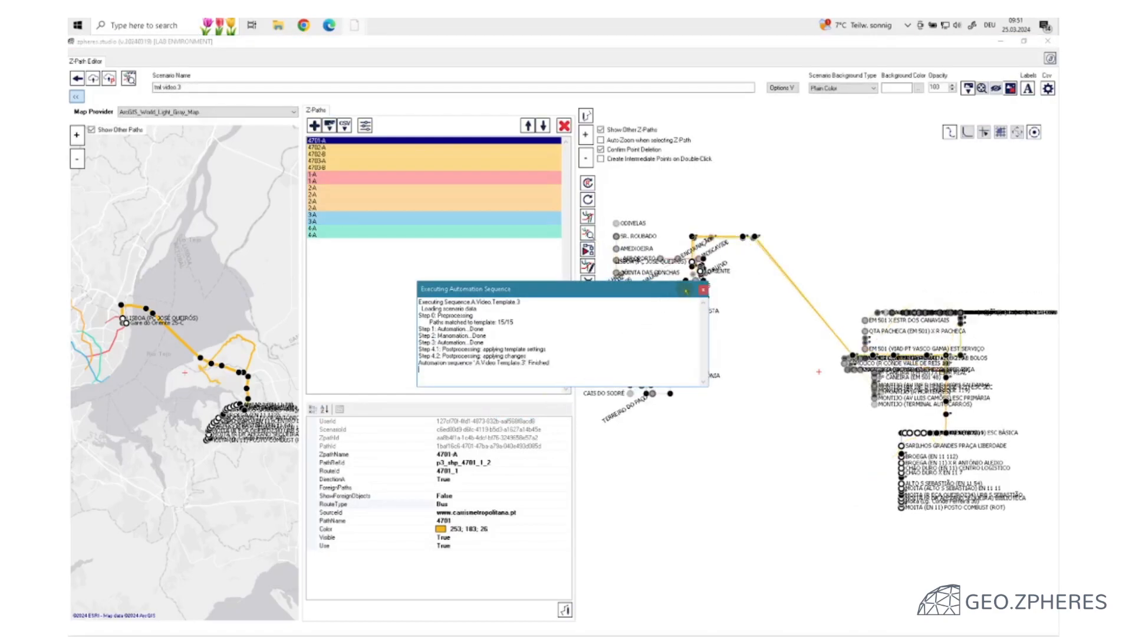
left_click(702, 289)
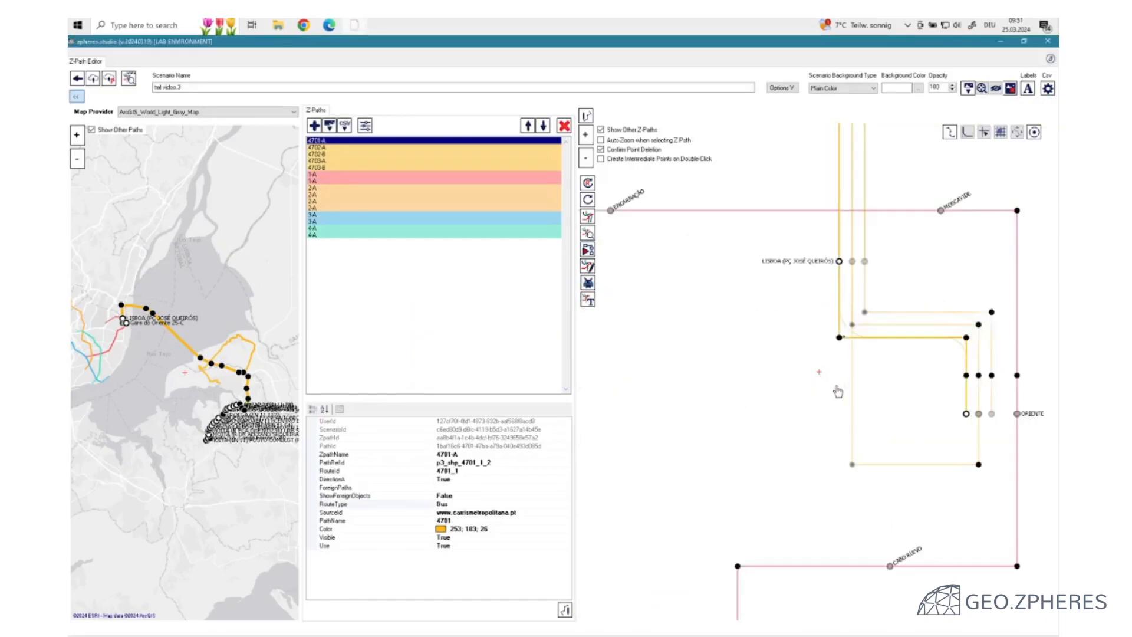
left_click_drag(868, 378, 801, 389)
right_click_drag(810, 388, 630, 421)
left_click(711, 421)
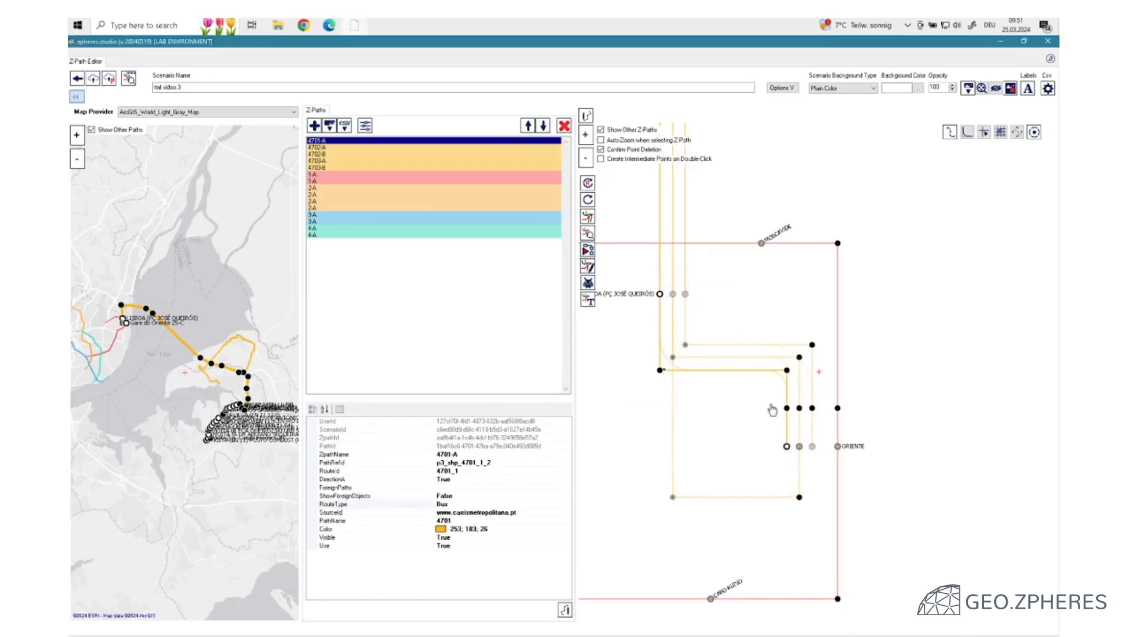
Step: Open the rendered preview of tml.video.3 and examine the bus and metro connection at Oriente
left_click(128, 78)
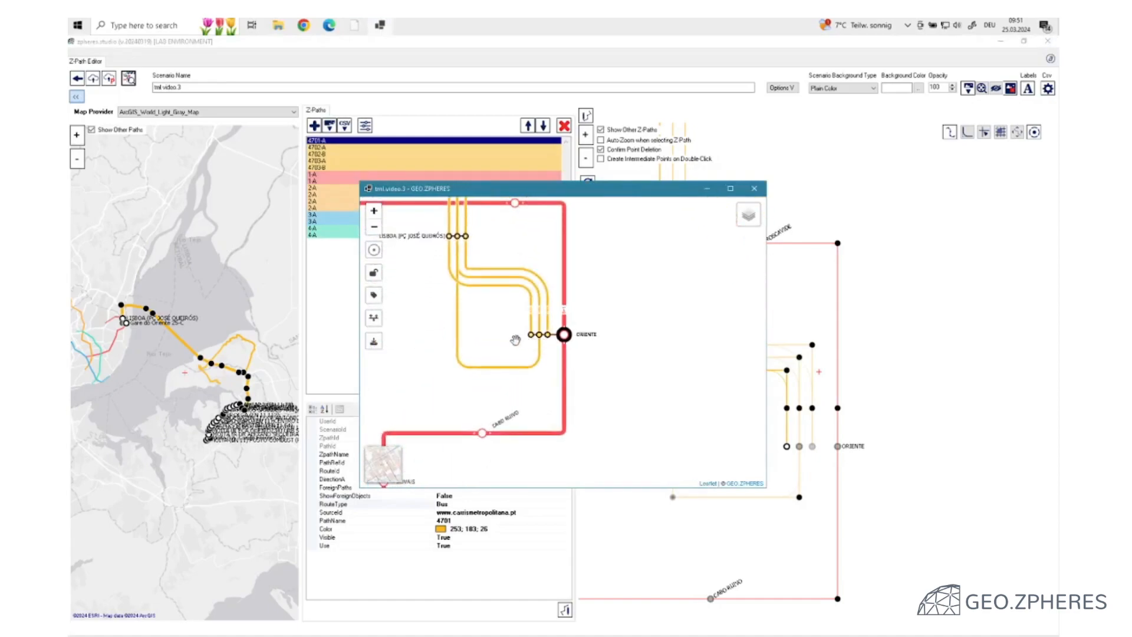
left_click_drag(515, 340, 563, 371)
scroll(563, 372, "up", 1)
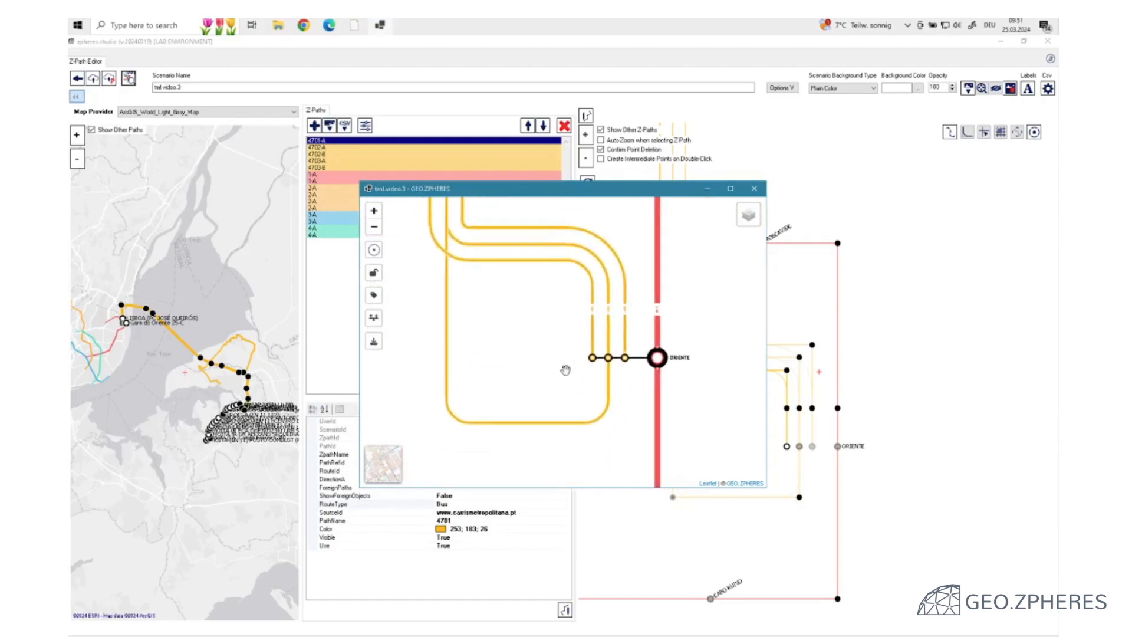
Step: Close the preview, publish scenario tml.video.3 with simulated position data and only interline connections shown, and return to data management
scroll(573, 360, "up", 1)
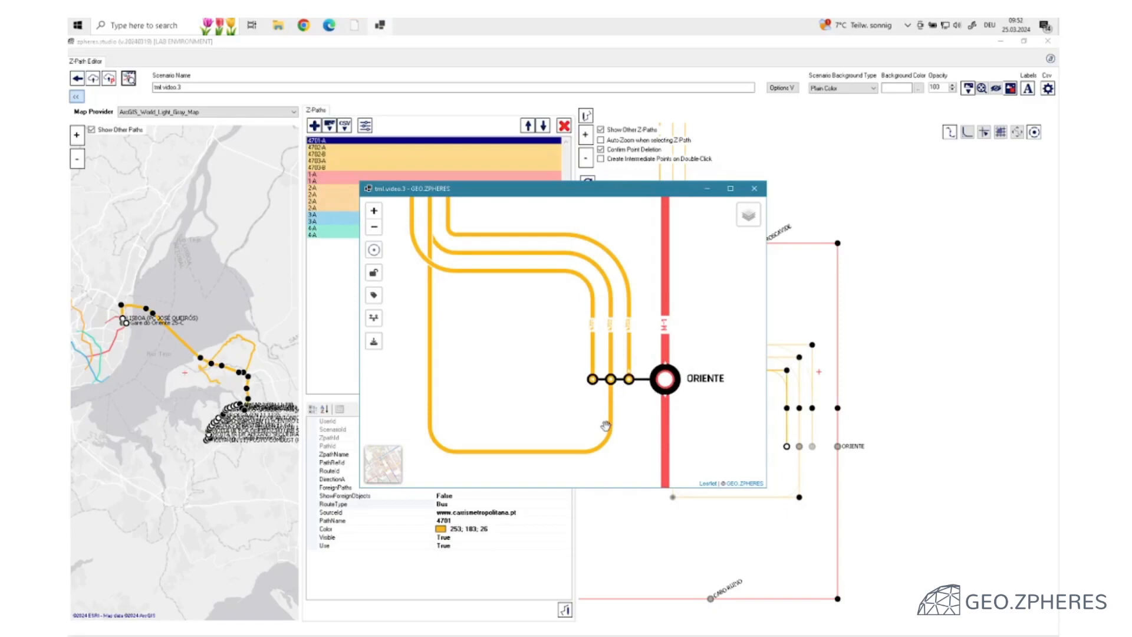
left_click(753, 189)
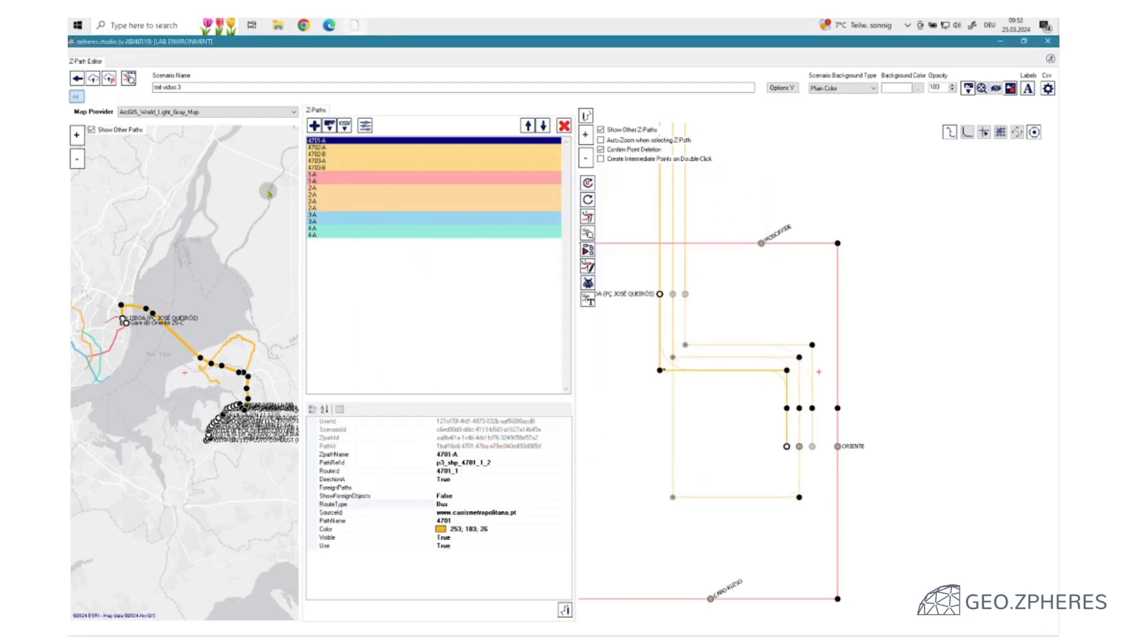
left_click(109, 77)
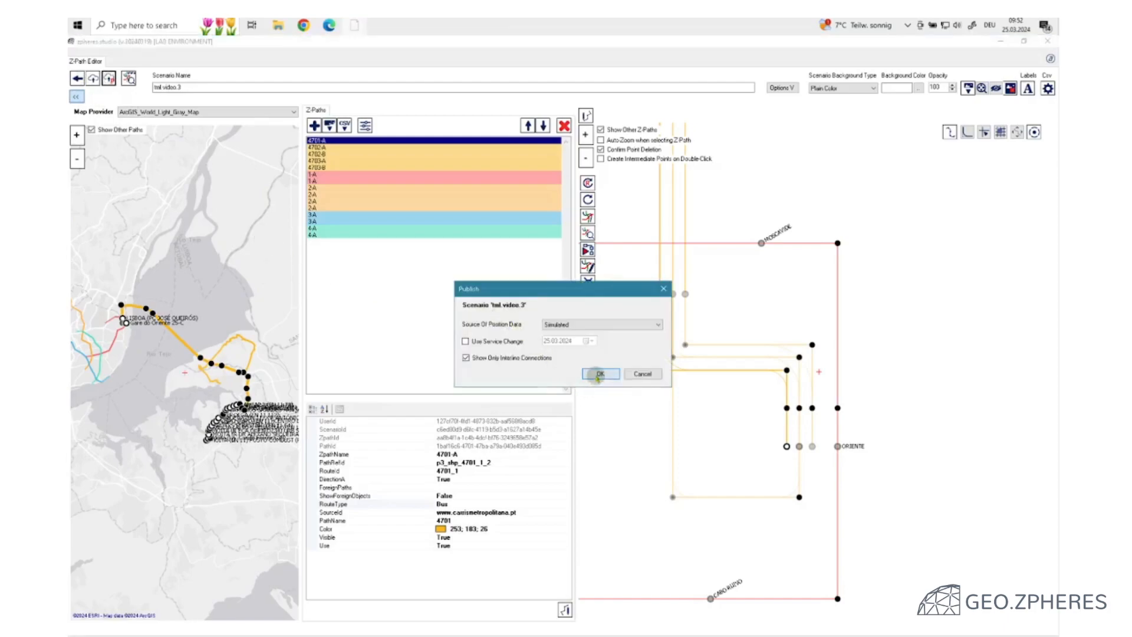
left_click(598, 374)
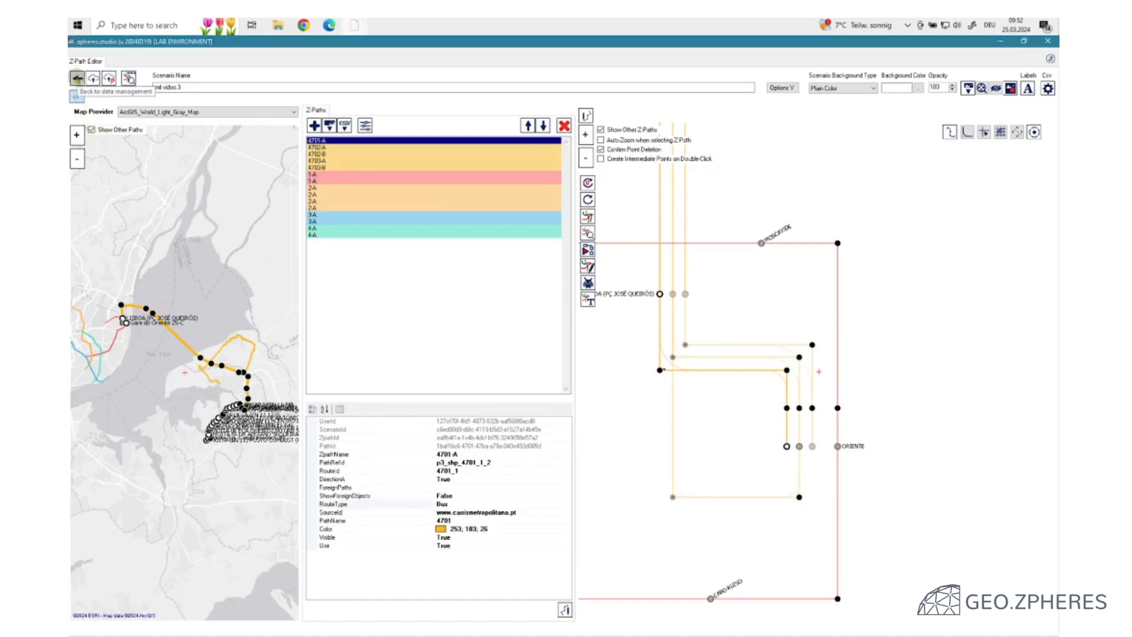
left_click(77, 78)
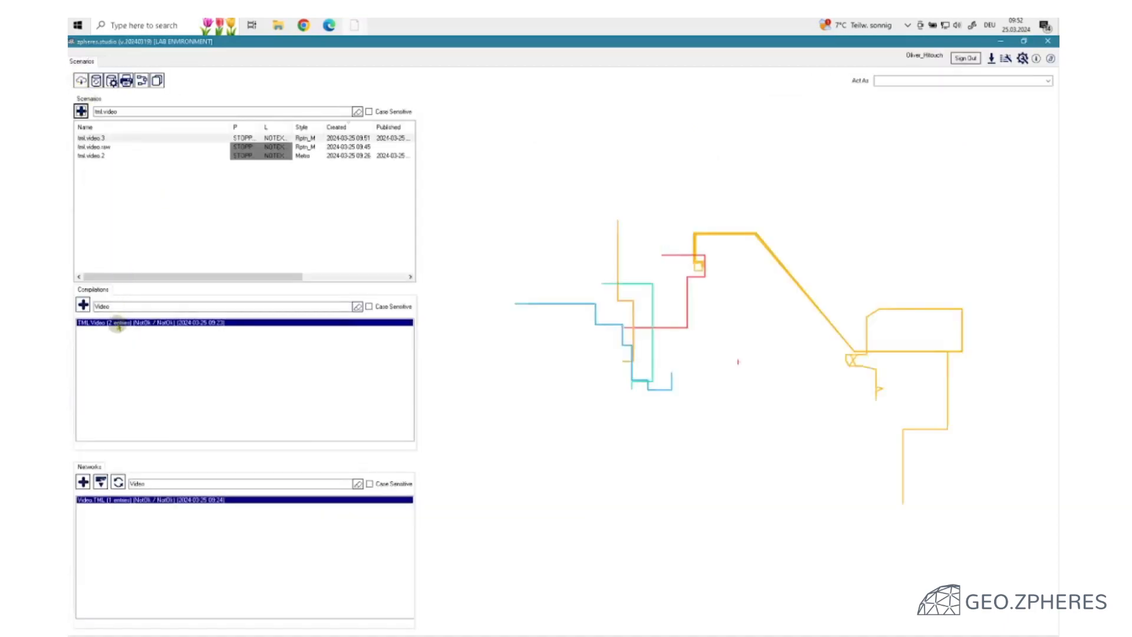
Step: Add scenario tml.video.3 to the TML Video compilation, save the compilation and close its editor
double_click(118, 324)
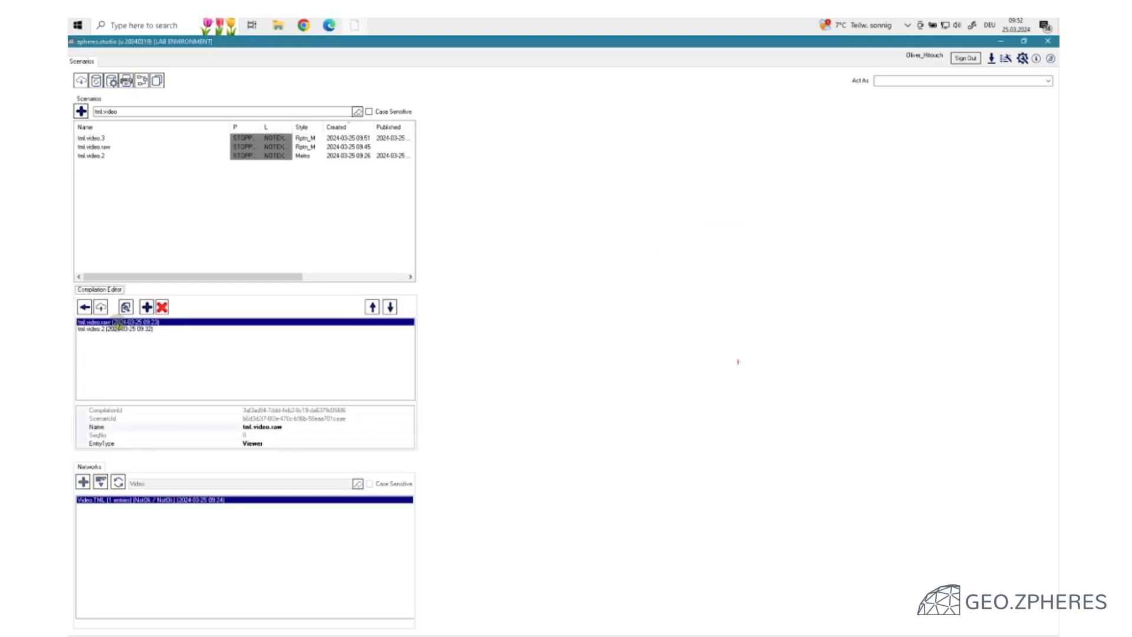
left_click(115, 139)
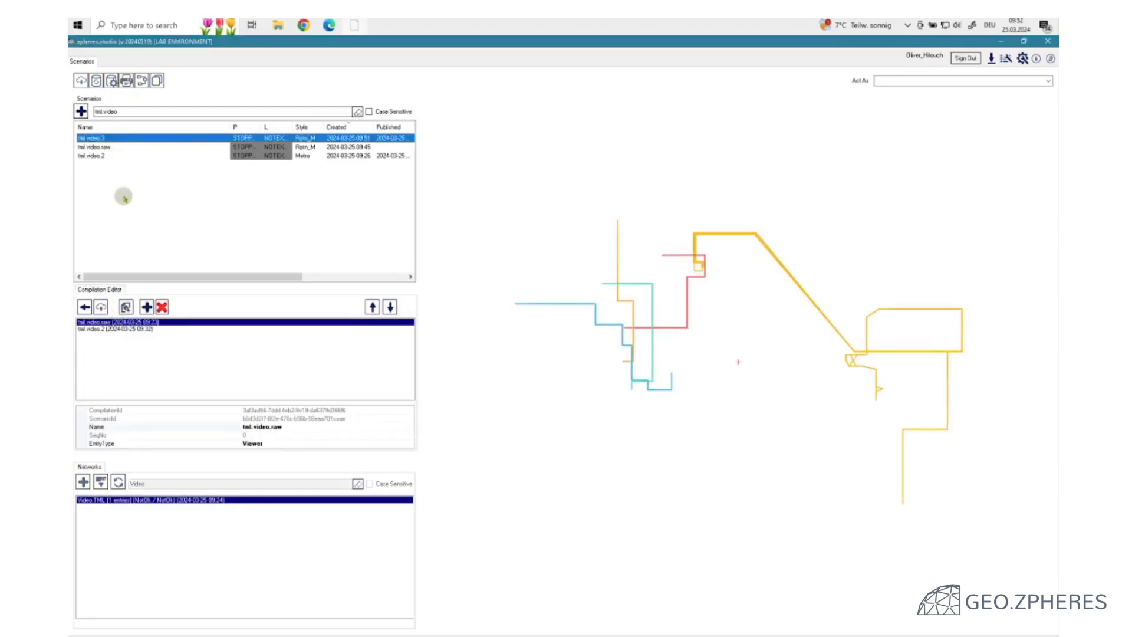
left_click(146, 306)
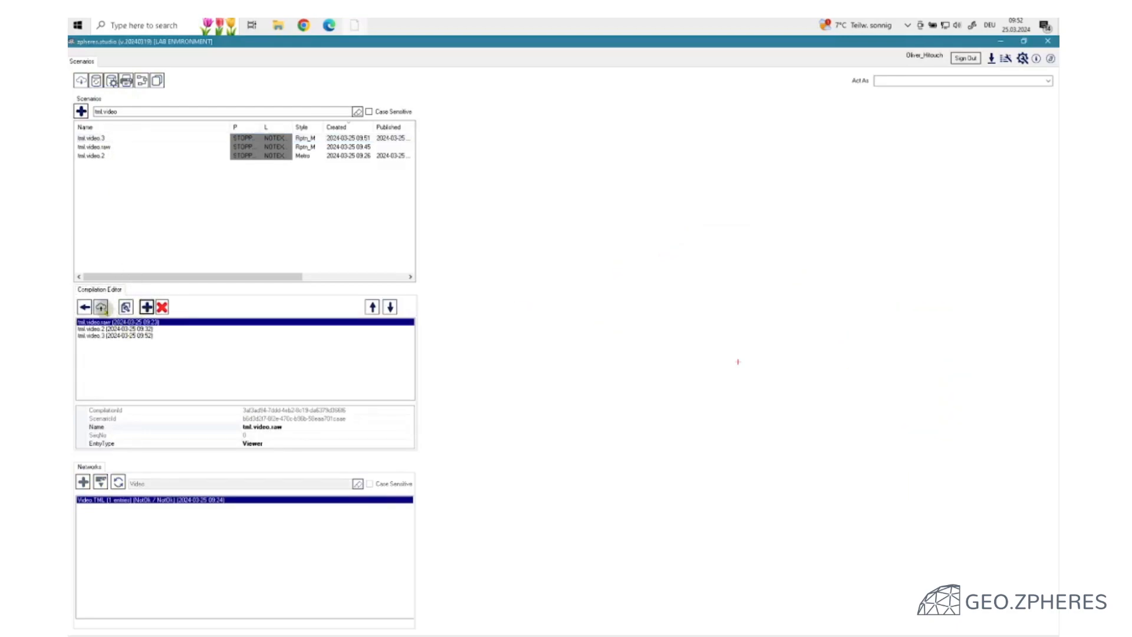
left_click(102, 307)
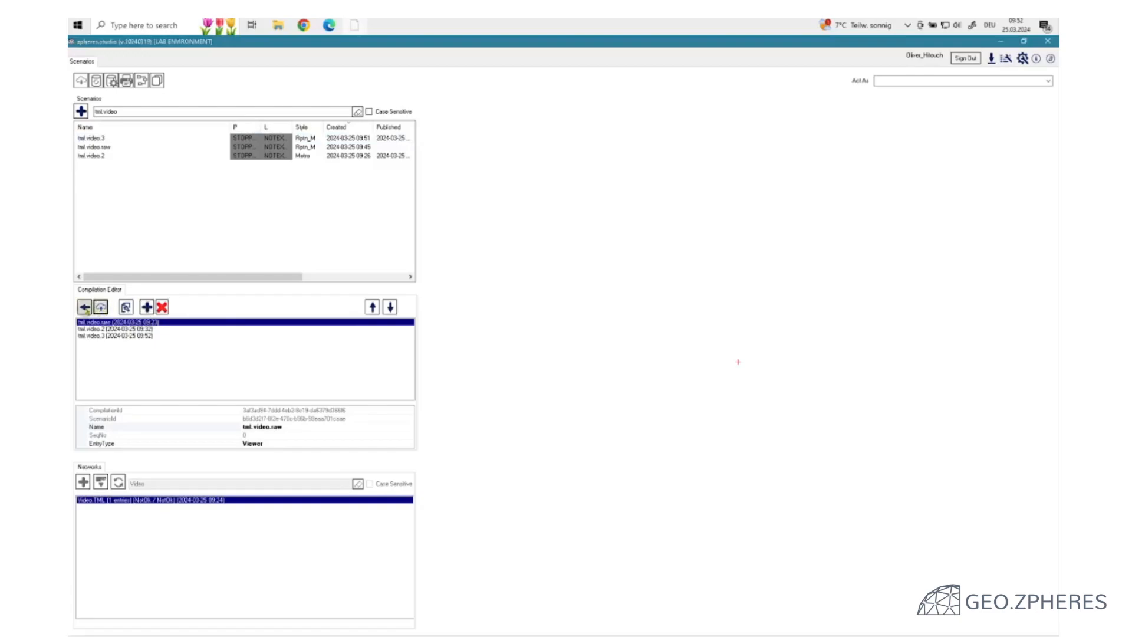
left_click(85, 307)
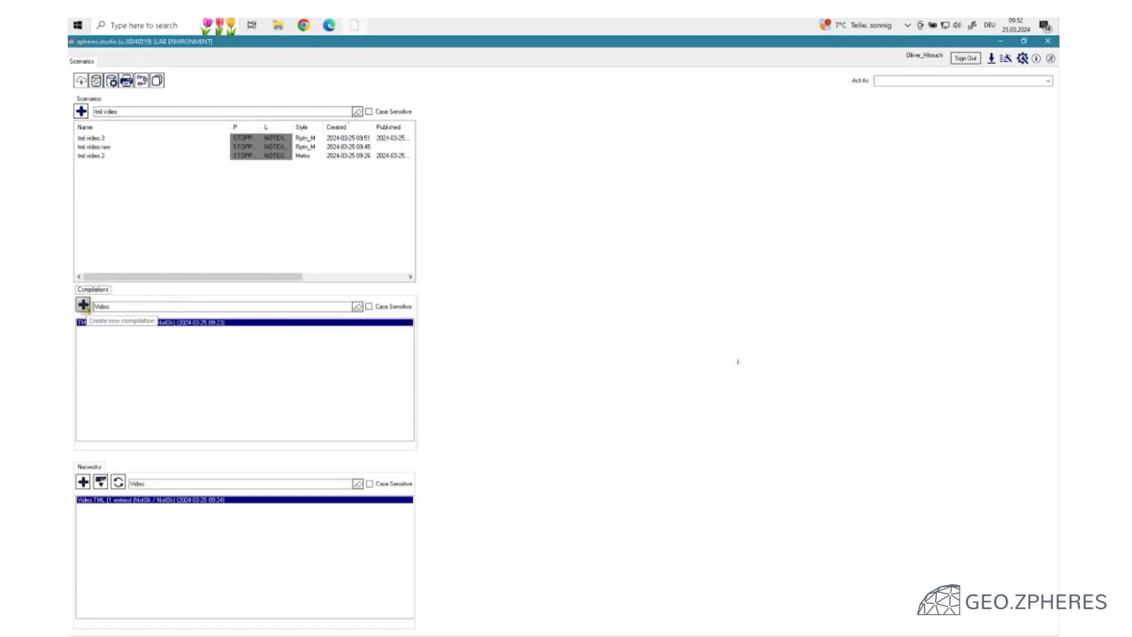
Step: Switch to the browser, reload the published Video.TML network and open the tml.video.3 map
key("alt+Tab")
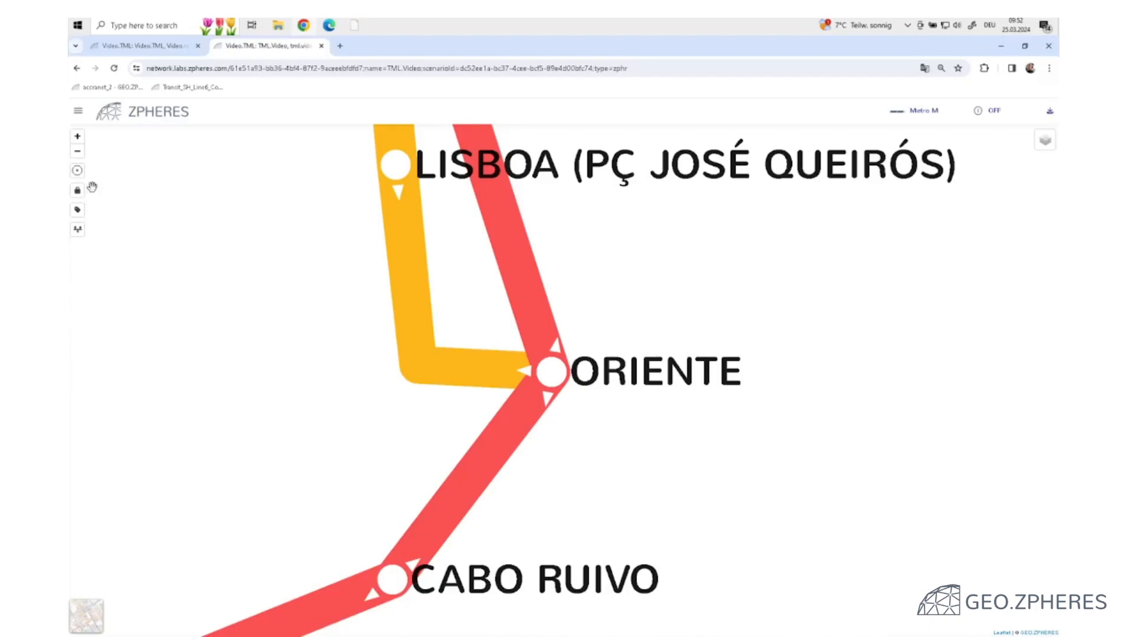
left_click(115, 69)
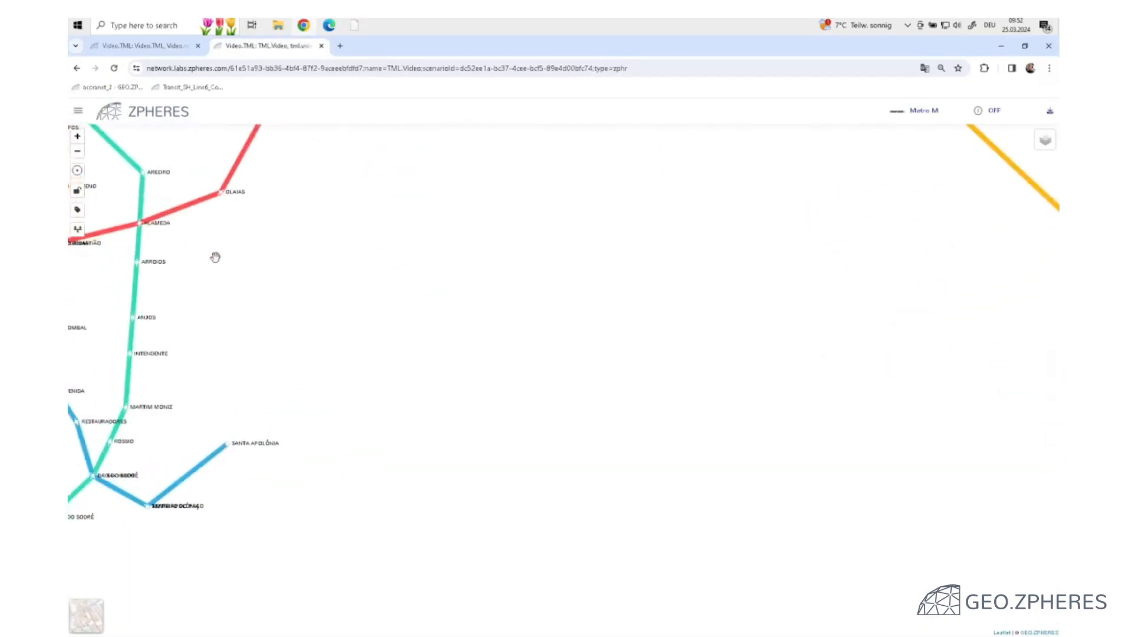
left_click(78, 111)
left_click(81, 130)
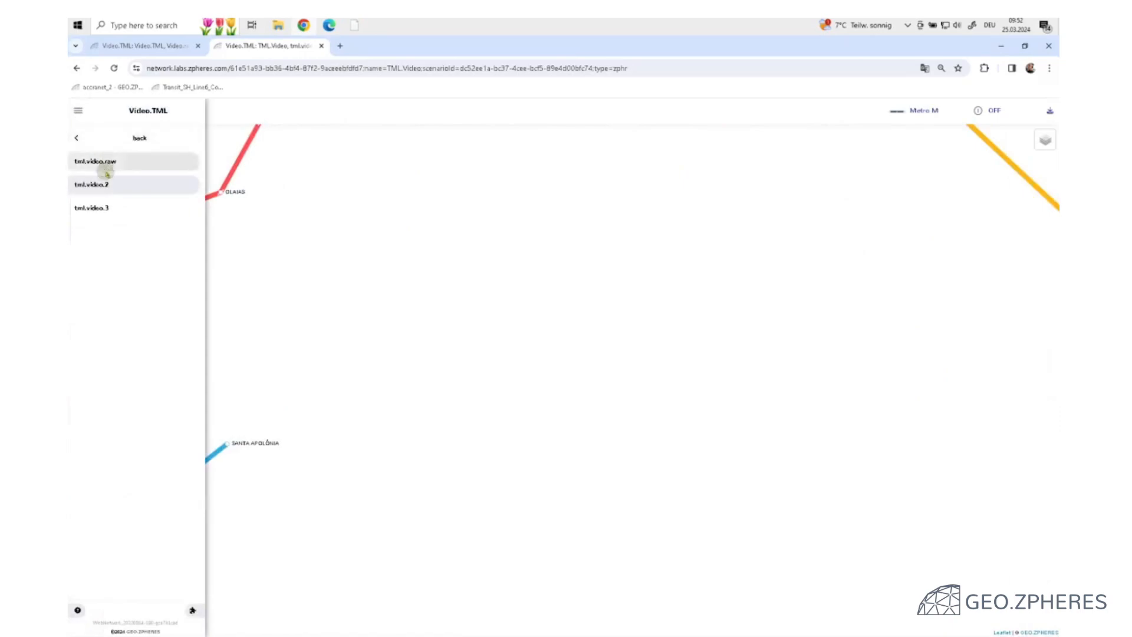
left_click(105, 208)
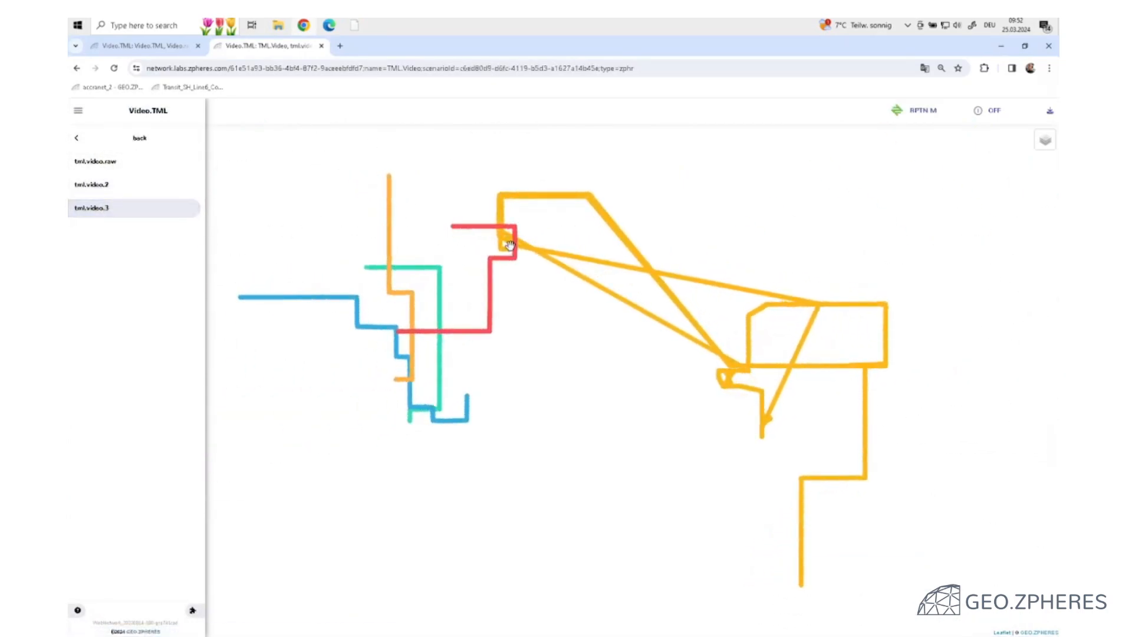
Step: Increase the RPTN M display scale to about 2.6 and examine the bus and metro connection at Oriente
scroll(510, 247, "up", 5)
left_click_drag(433, 200, 568, 454)
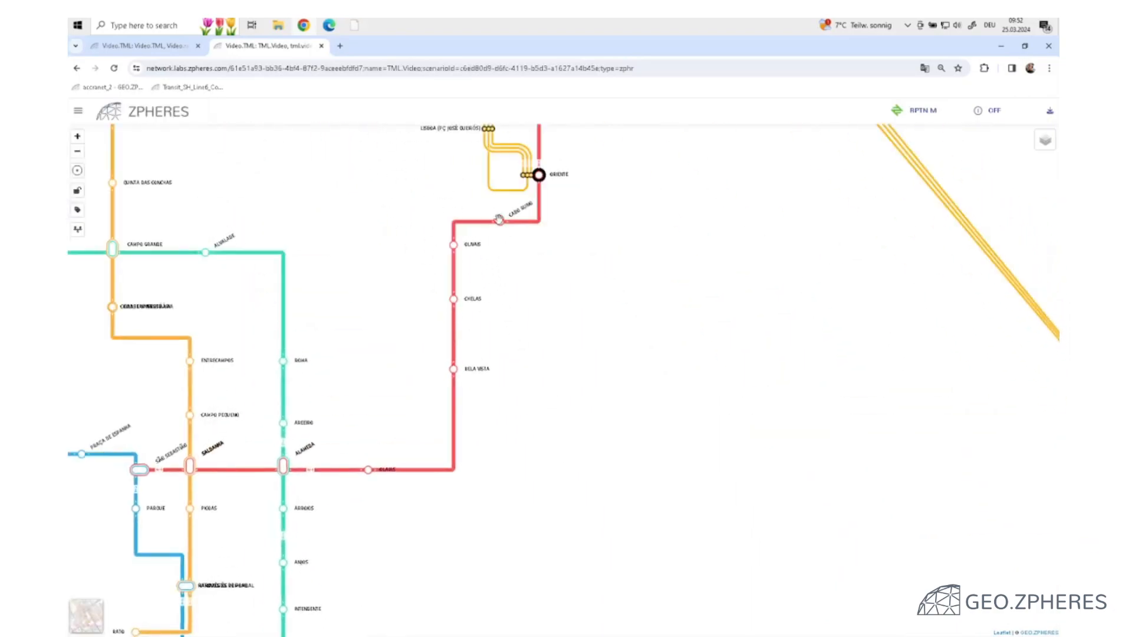
left_click_drag(496, 213, 500, 310)
scroll(508, 271, "up", 3)
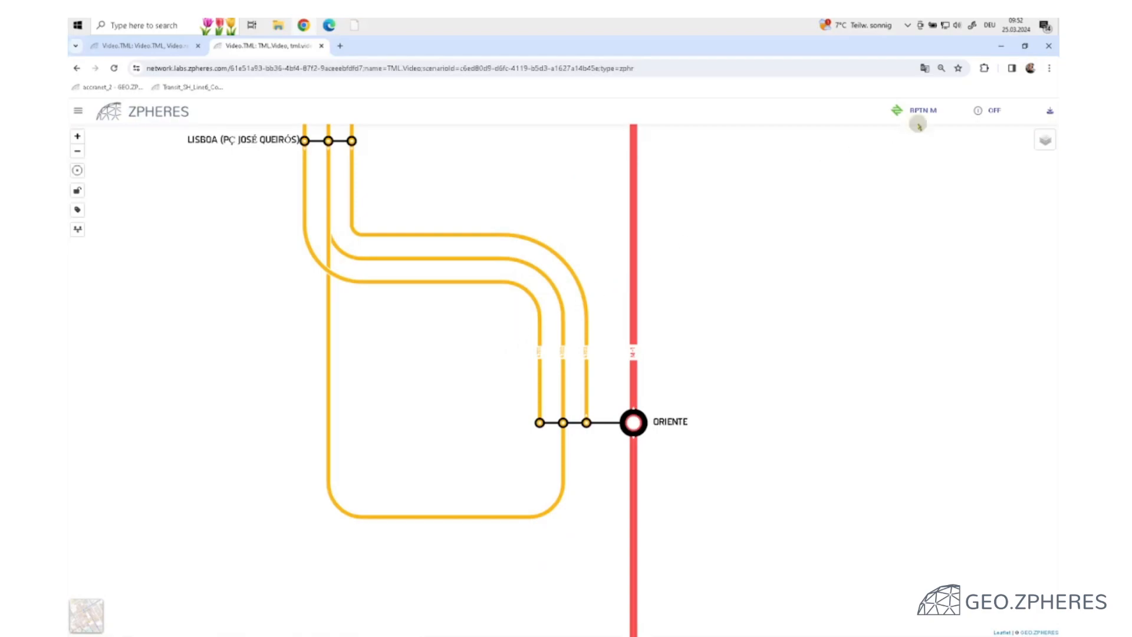
left_click(923, 113)
left_click_drag(930, 153, 943, 155)
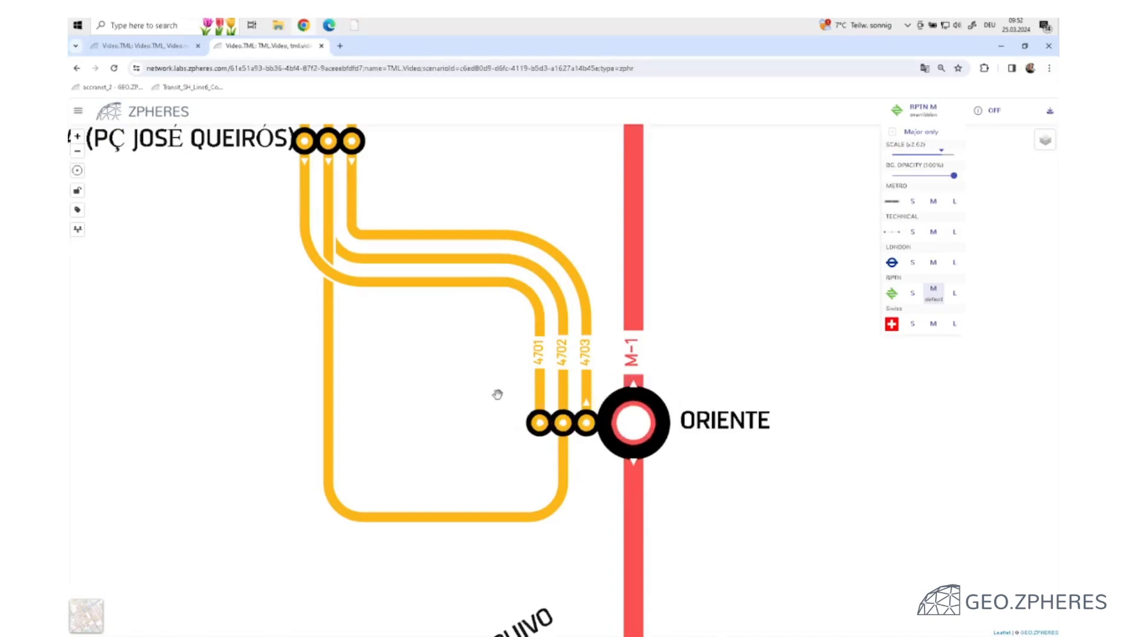
left_click_drag(501, 396, 500, 454)
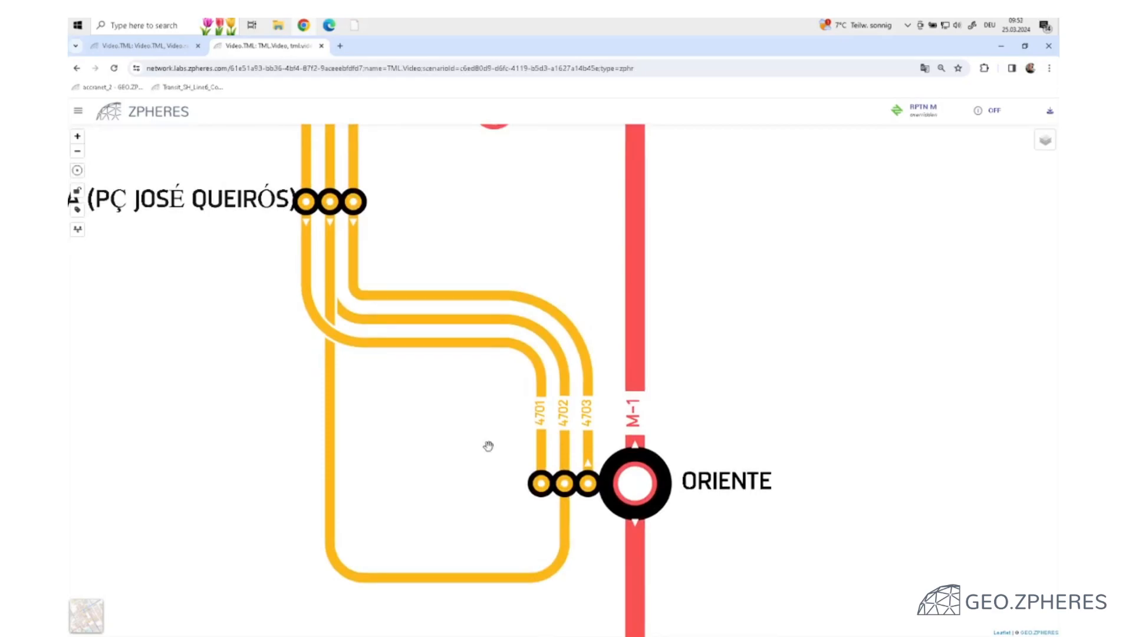
key("super+Tab")
key("super+Tab")
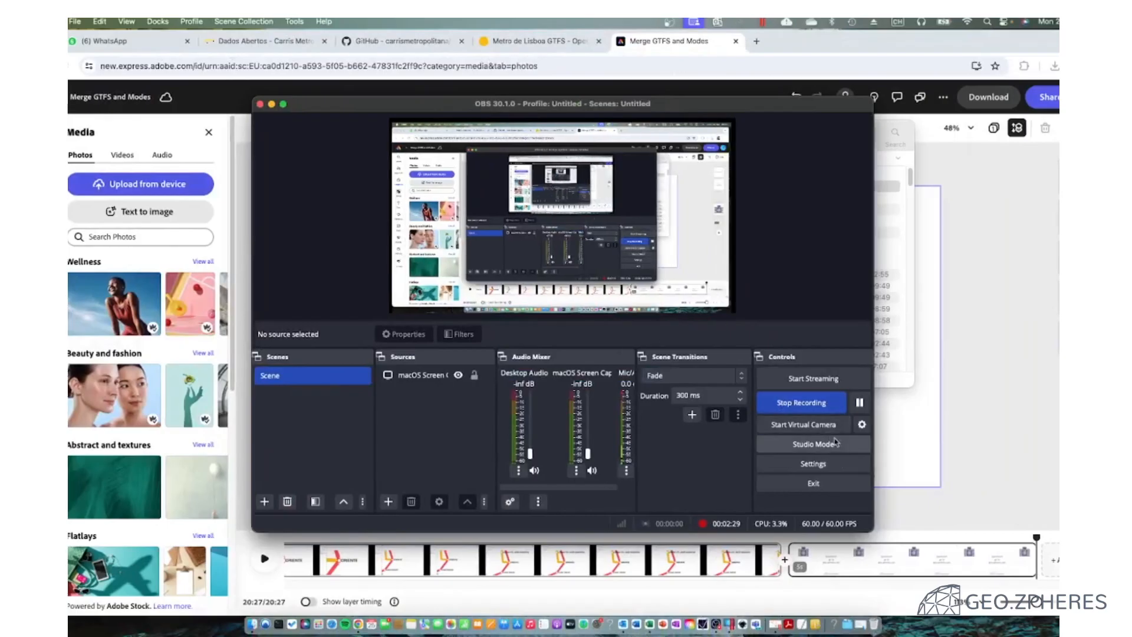